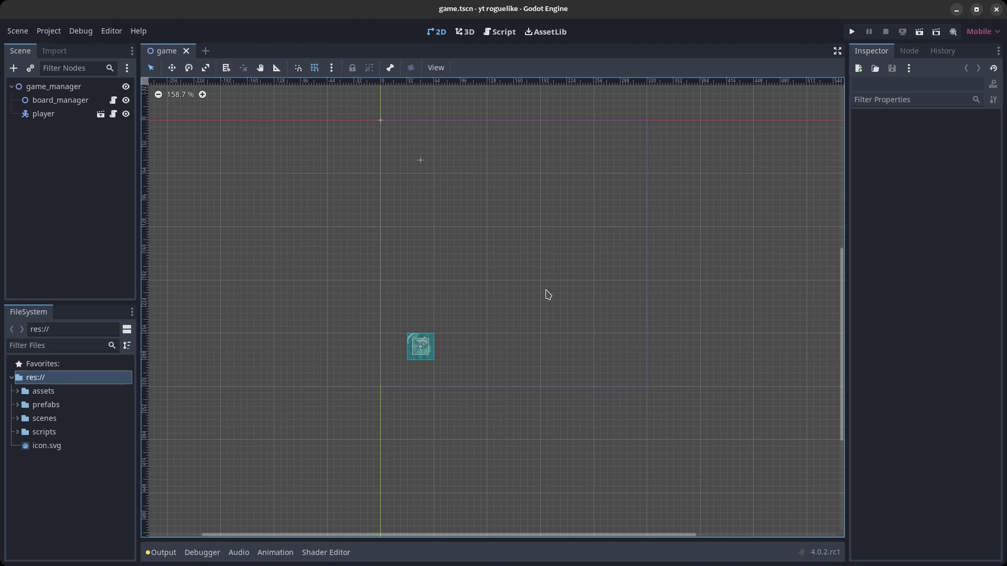
Run the game and move the player right, attacking and destroying the bushes in its path
{"action": "left_click", "coordinate": [919, 33]}
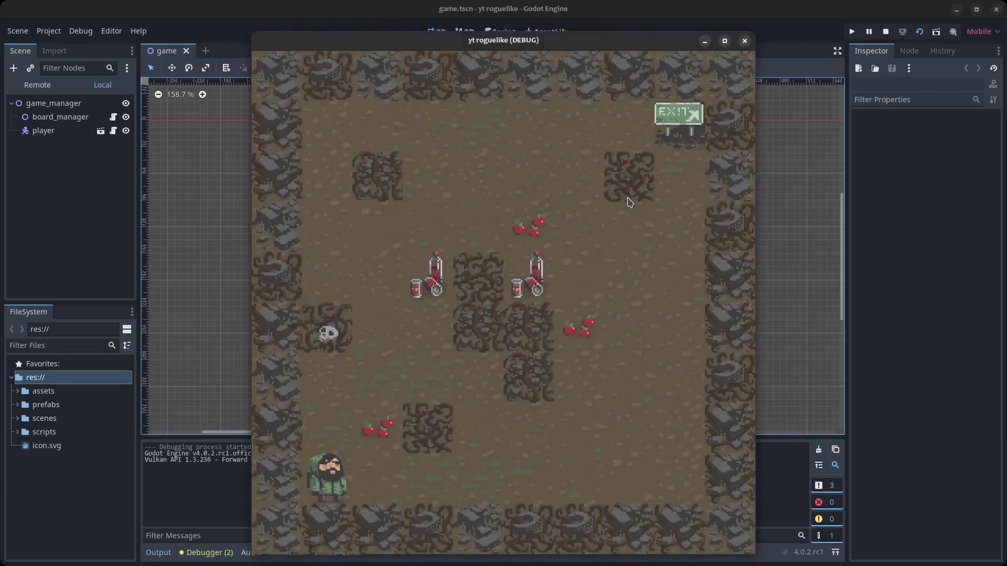
{"action": "key", "text": "Up"}
{"action": "key", "text": "Right"}
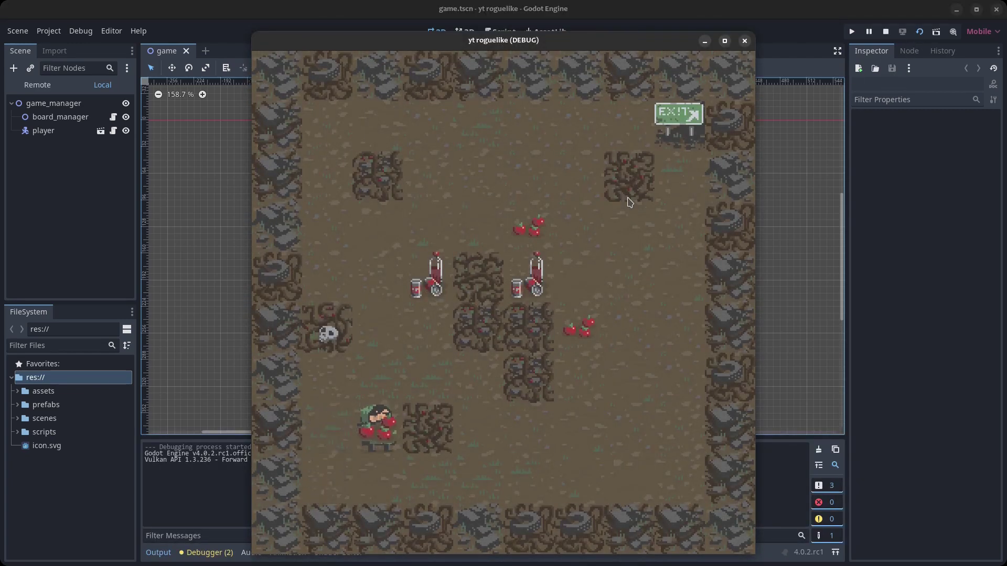
{"action": "key", "text": "Right"}
{"action": "key", "text": "Right"}
{"action": "key", "text": "Right"}
{"action": "key", "text": "Right"}
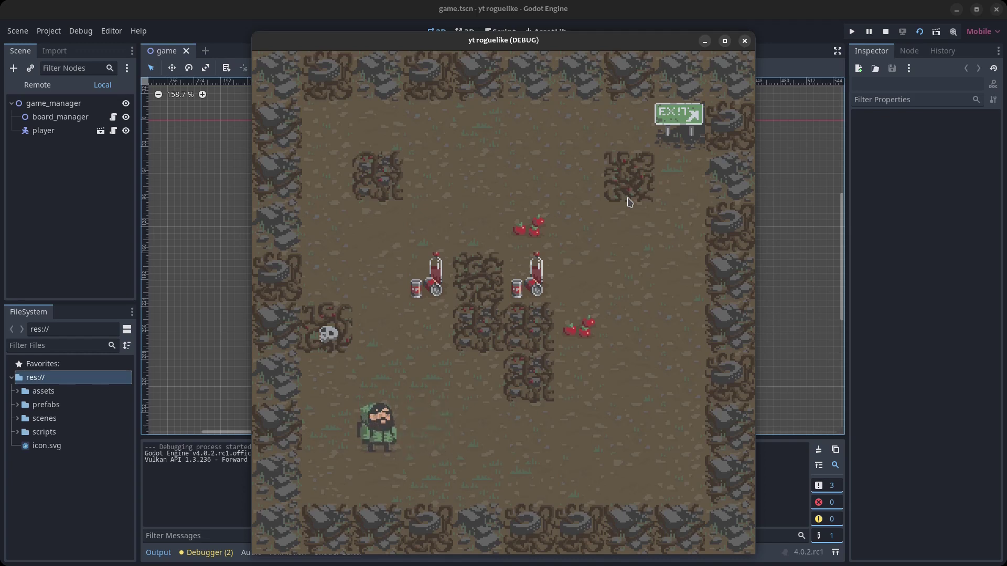
{"action": "key", "text": "Up"}
{"action": "key", "text": "Up"}
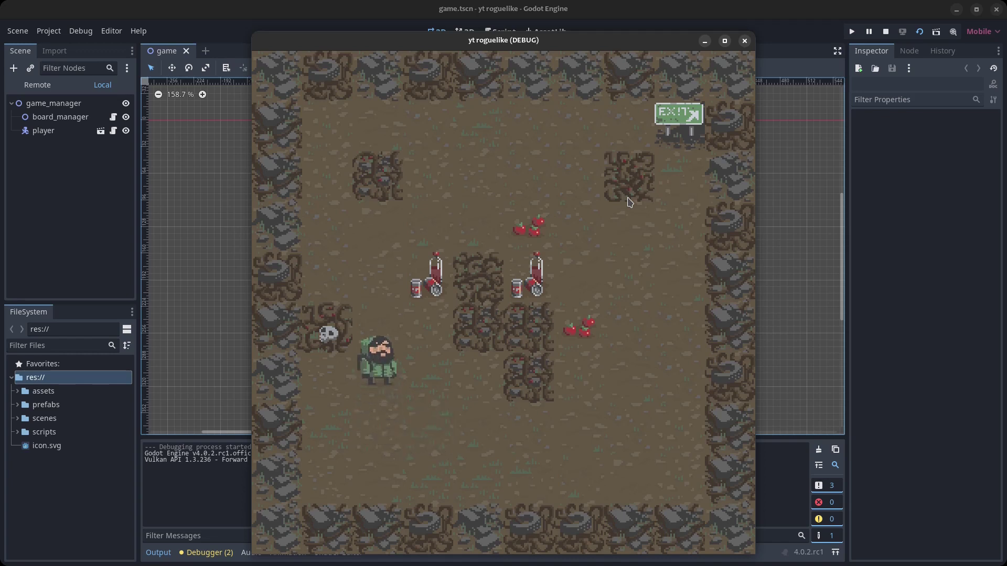
{"action": "key", "text": "Right"}
{"action": "key", "text": "Right"}
{"action": "key", "text": "Right"}
{"action": "key", "text": "Right"}
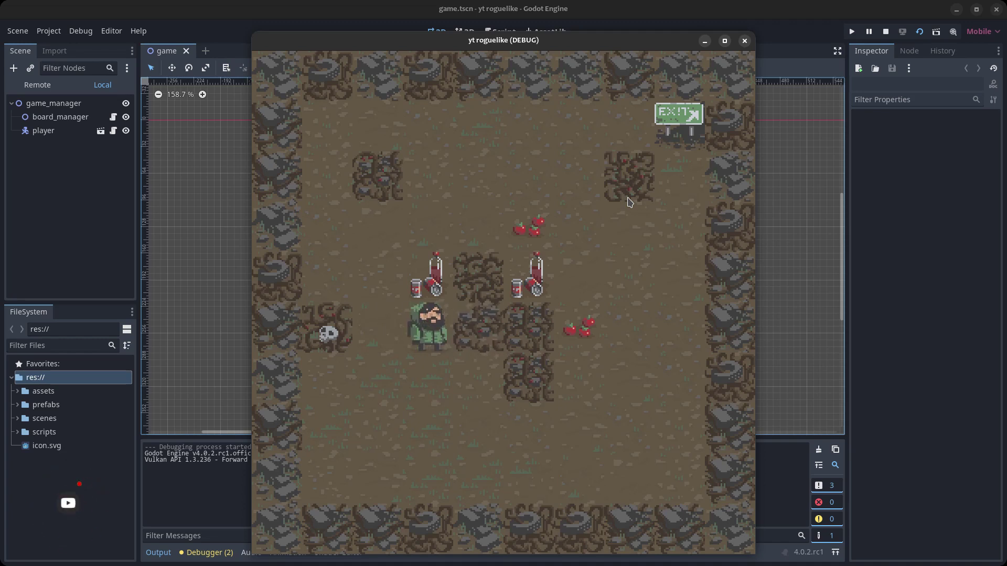
{"action": "key", "text": "Right"}
Walk the player over the potion and apples to the Exit sign, then close the game
{"action": "key", "text": "Up"}
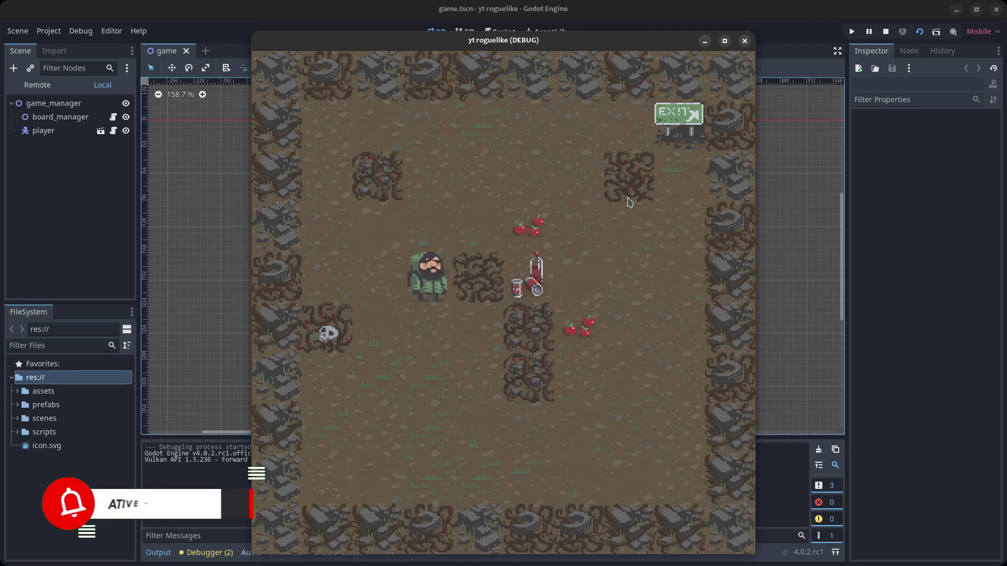
{"action": "key", "text": "Up"}
{"action": "key", "text": "Right"}
{"action": "key", "text": "Right"}
{"action": "key", "text": "Up"}
{"action": "key", "text": "Up"}
{"action": "key", "text": "Right"}
{"action": "key", "text": "Right"}
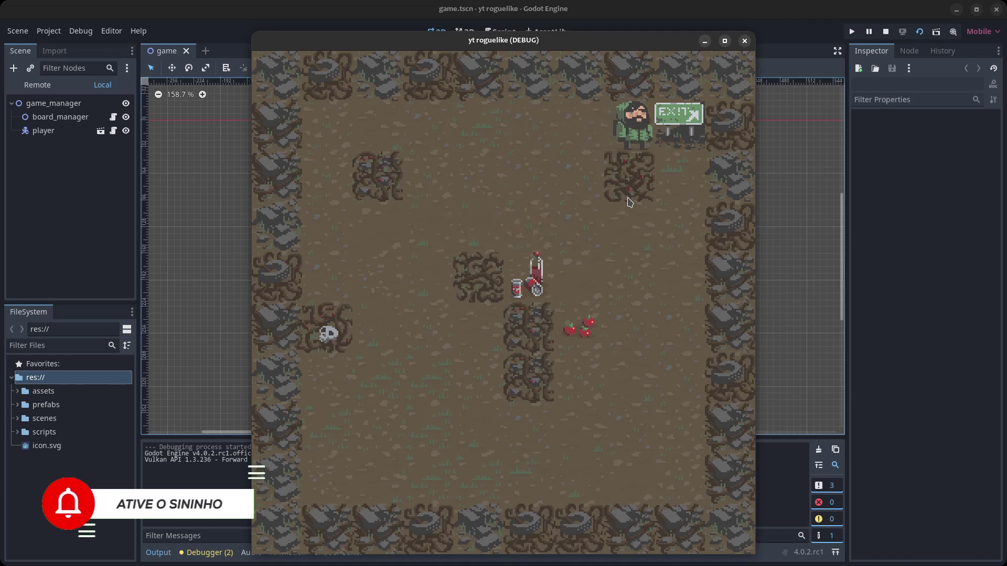
{"action": "key", "text": "Right"}
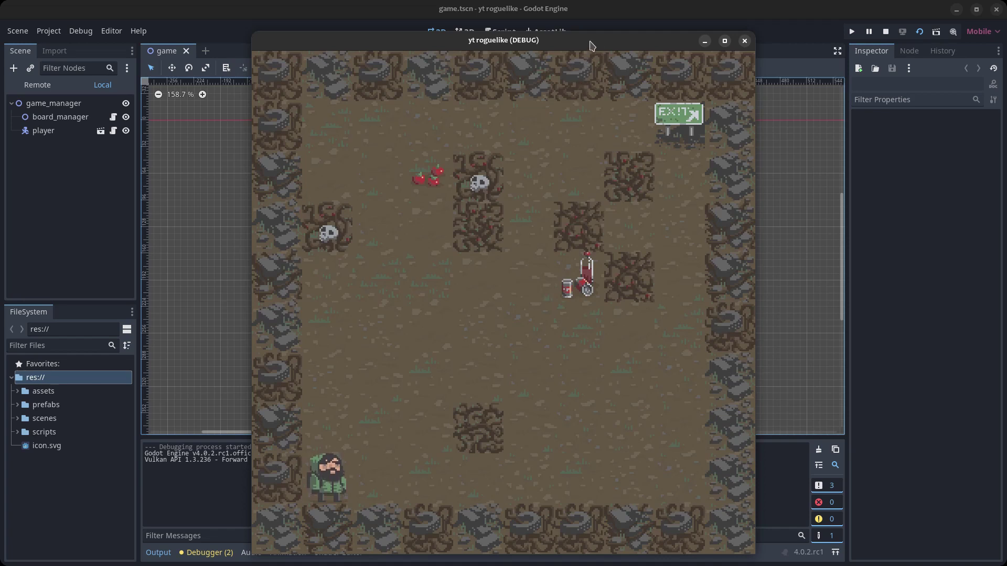
{"action": "left_click_drag", "start_coordinate": [590, 40], "coordinate": [587, 16]}
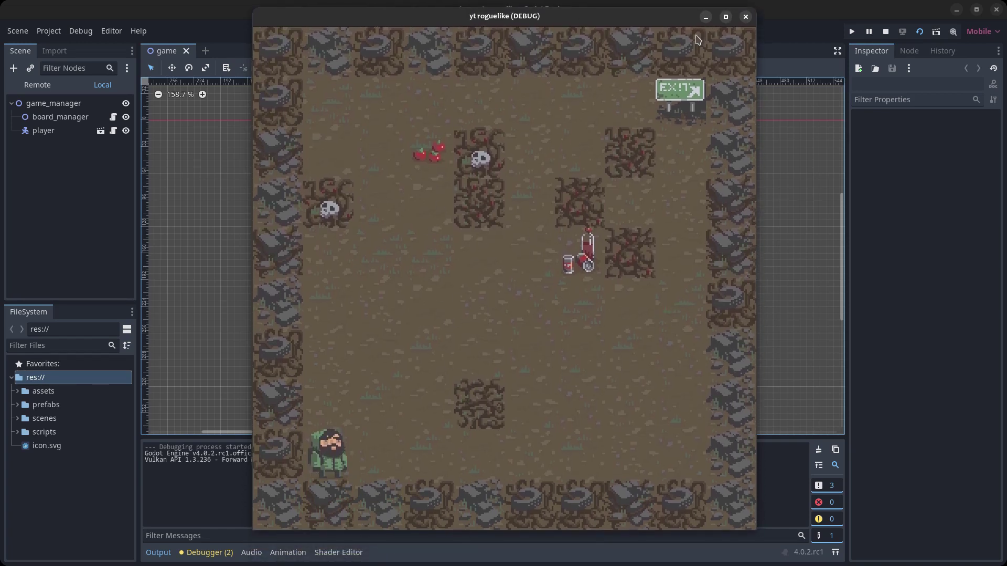
{"action": "left_click", "coordinate": [745, 18]}
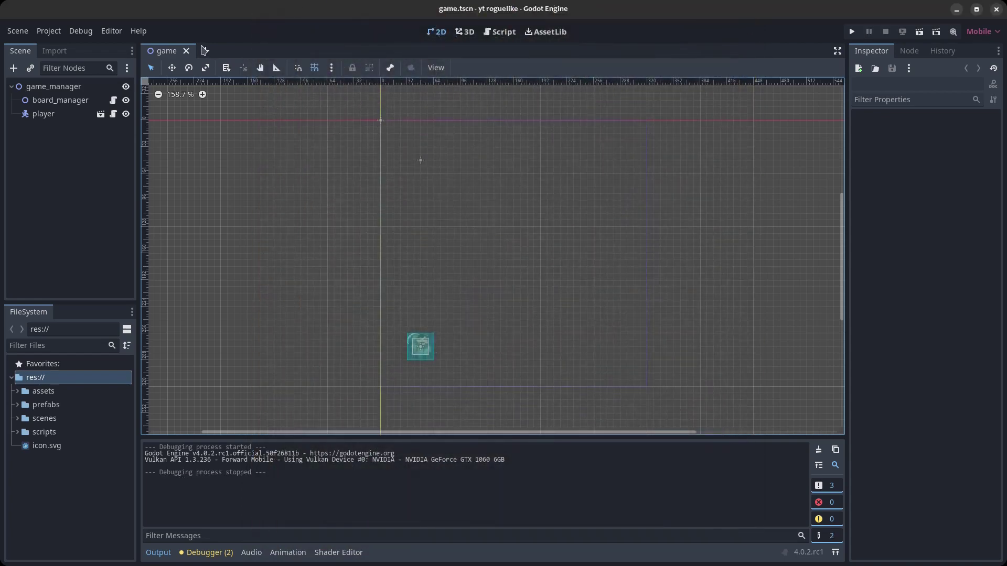
Start a new scene with a CharacterBody2D root named enemy_tile
{"action": "left_click", "coordinate": [205, 52]}
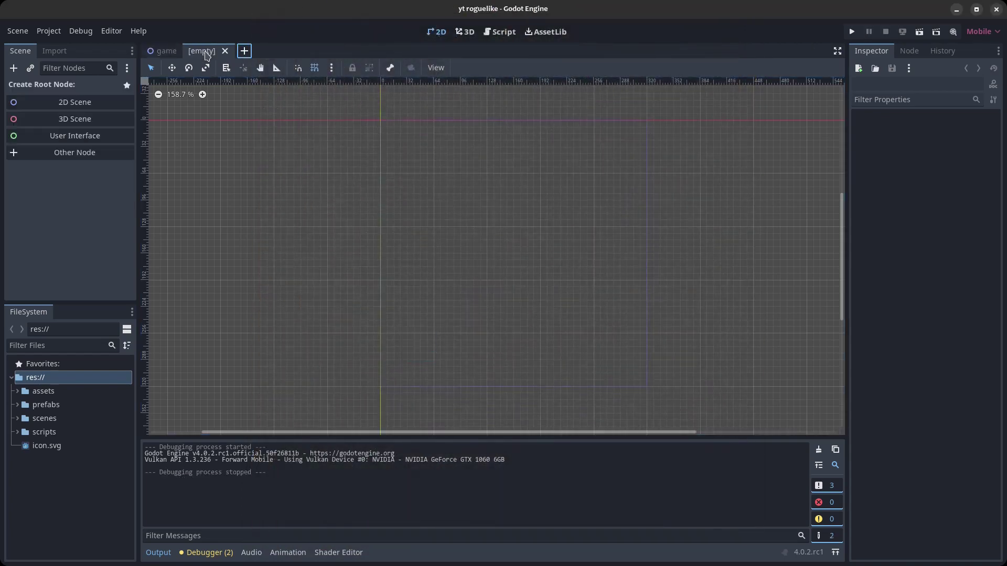
{"action": "left_click", "coordinate": [14, 69]}
{"action": "type", "text": "c"}
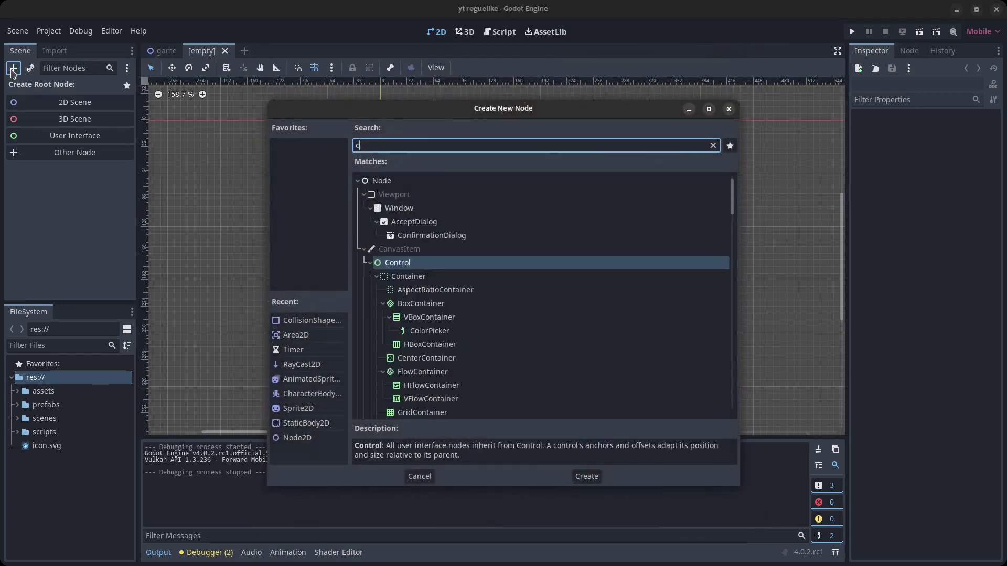
{"action": "type", "text": "hara"}
{"action": "key", "text": "Return"}
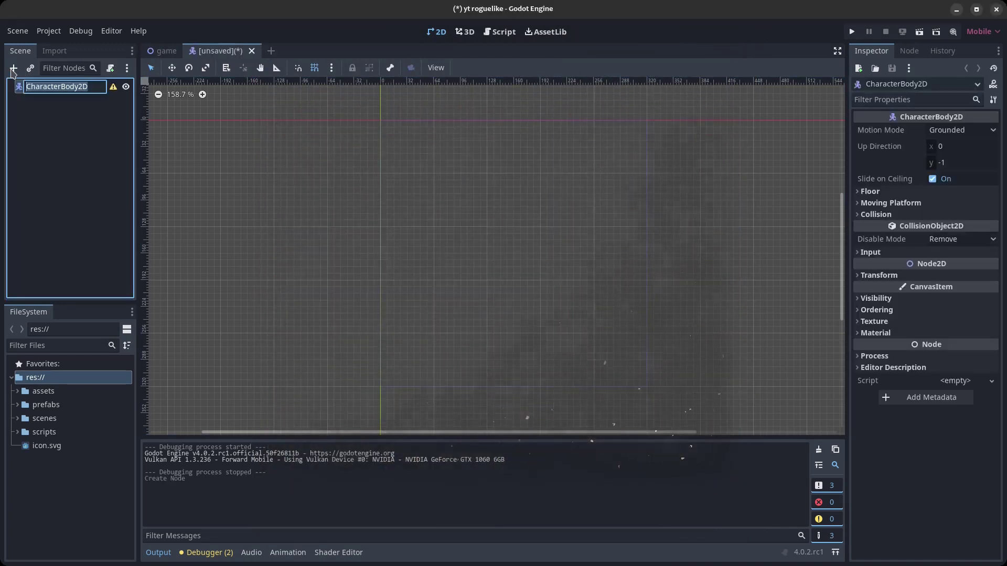
{"action": "key", "text": "F2"}
{"action": "type", "text": "enemy_tile"}
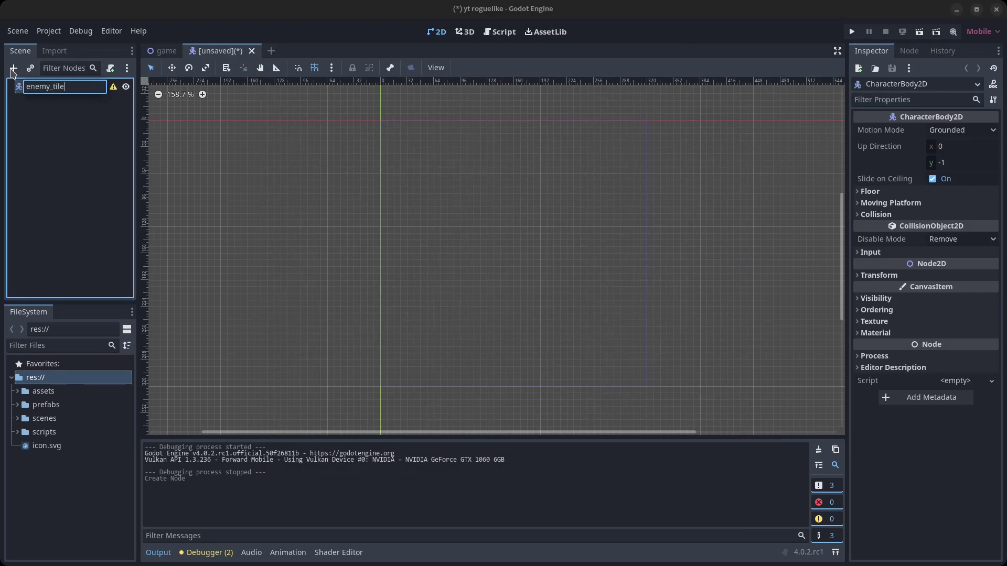
{"action": "key", "text": "Return"}
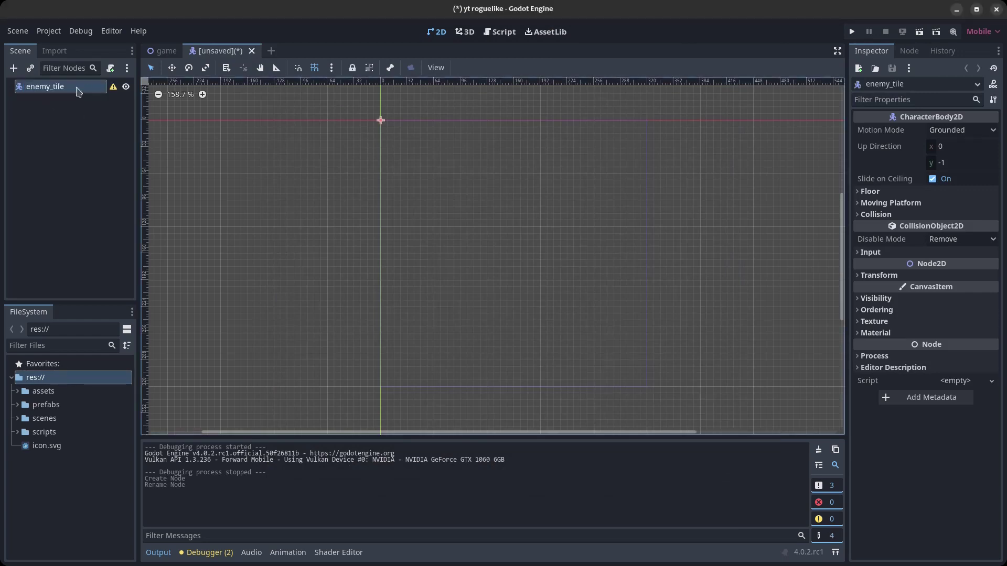
Add two AnimatedSprite2D children under enemy_tile, named enemy_01 and enemy_02
{"action": "left_click", "coordinate": [13, 73]}
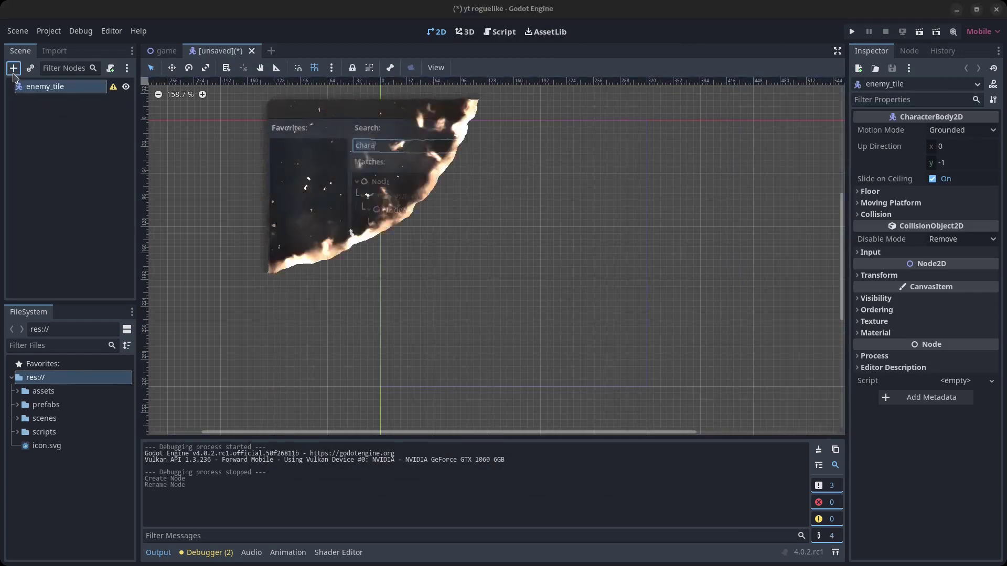
{"action": "type", "text": "animate"}
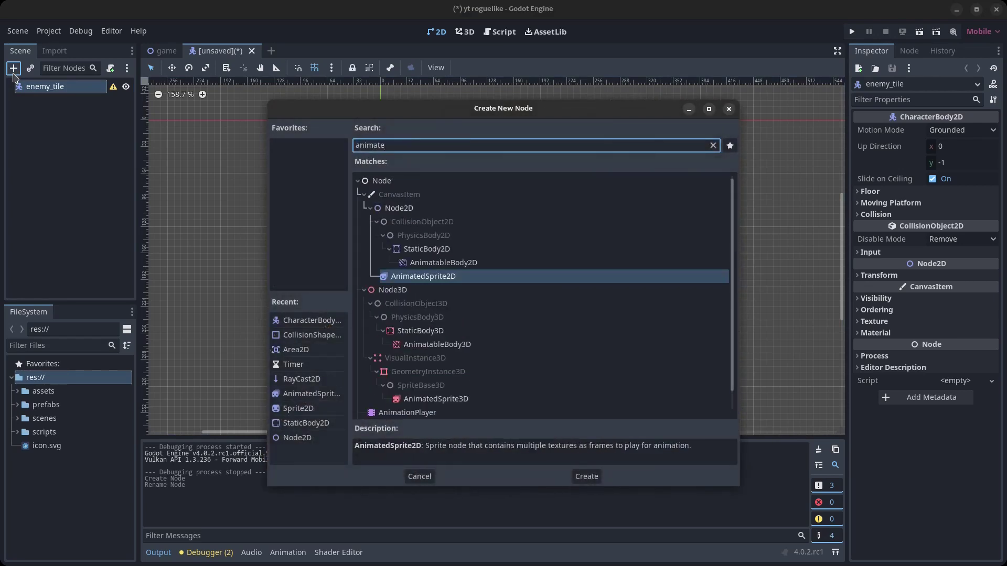
{"action": "key", "text": "Return"}
{"action": "key", "text": "F2"}
{"action": "type", "text": "enemy_"}
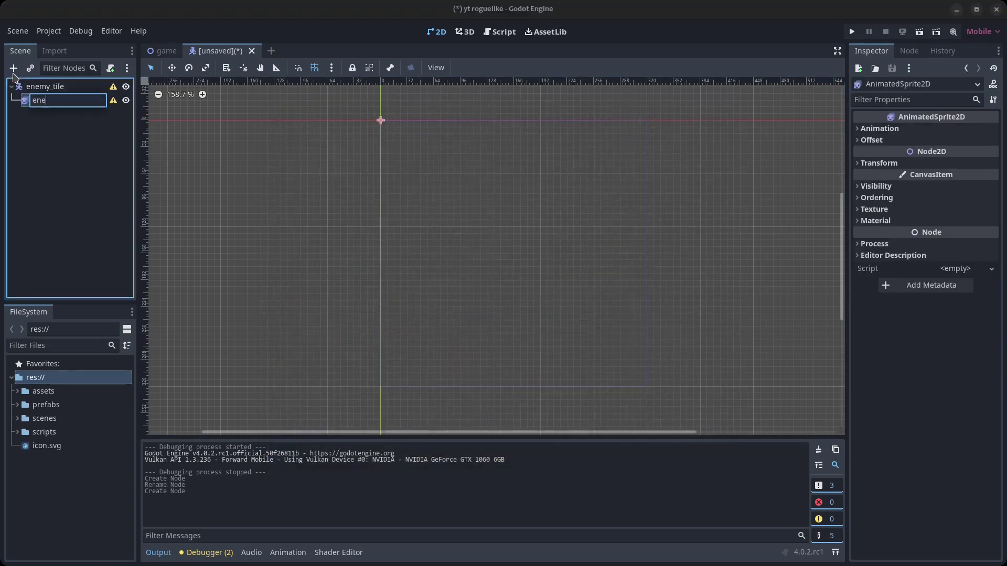
{"action": "type", "text": "01"}
{"action": "key", "text": "Return"}
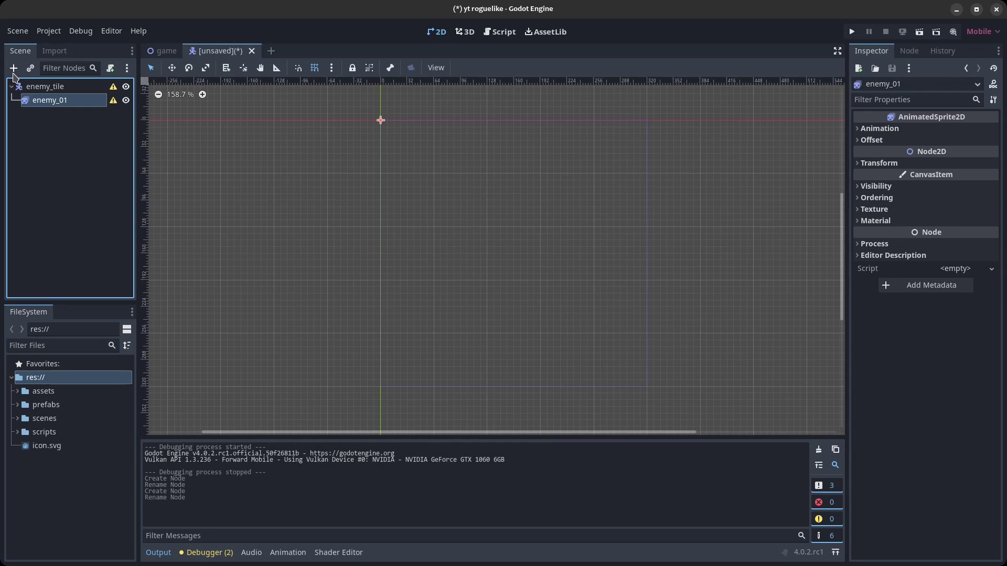
{"action": "left_click", "coordinate": [58, 88]}
{"action": "left_click", "coordinate": [14, 69]}
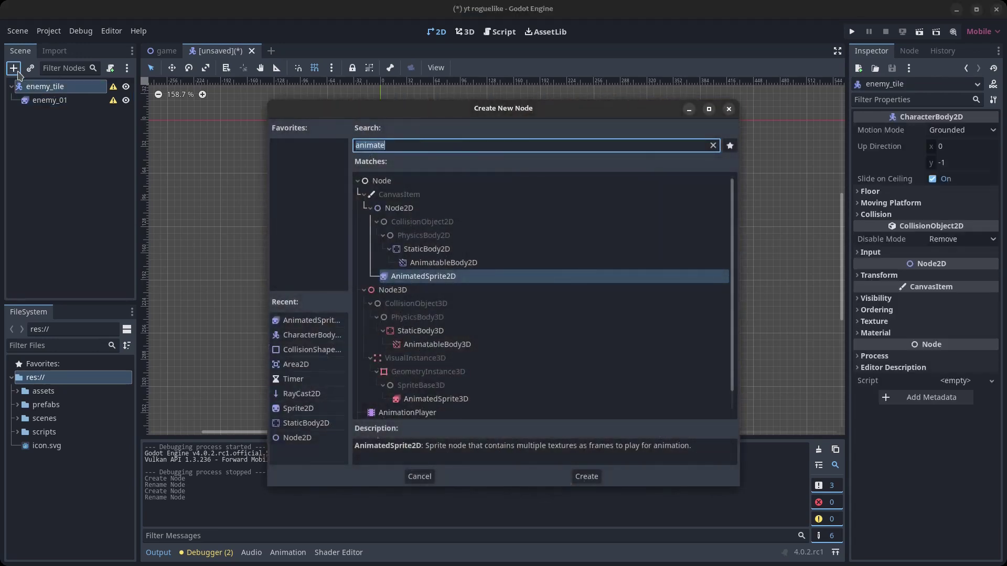
{"action": "key", "text": "Return"}
{"action": "key", "text": "F2"}
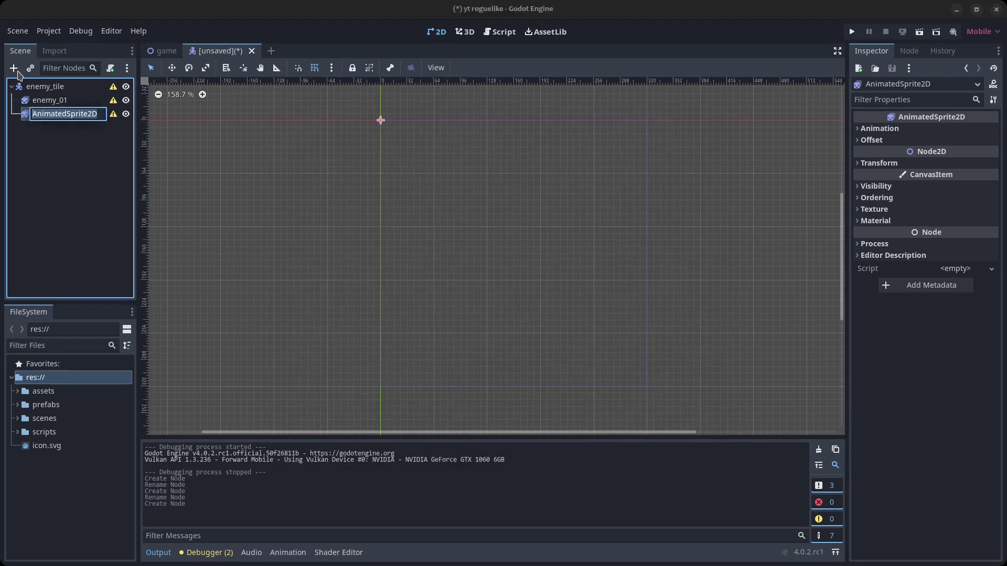
{"action": "type", "text": "emy_0"}
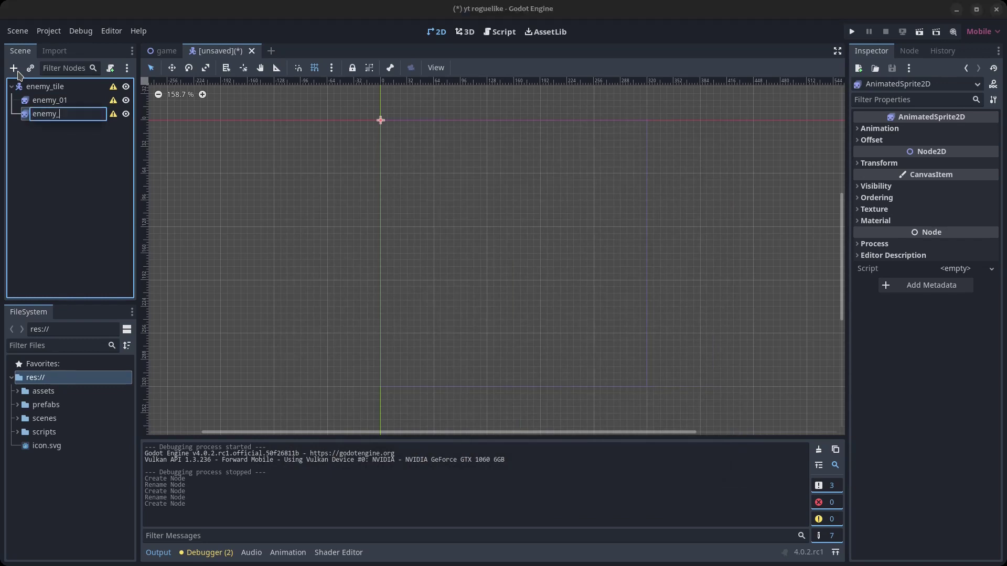
{"action": "type", "text": "2"}
{"action": "key", "text": "Return"}
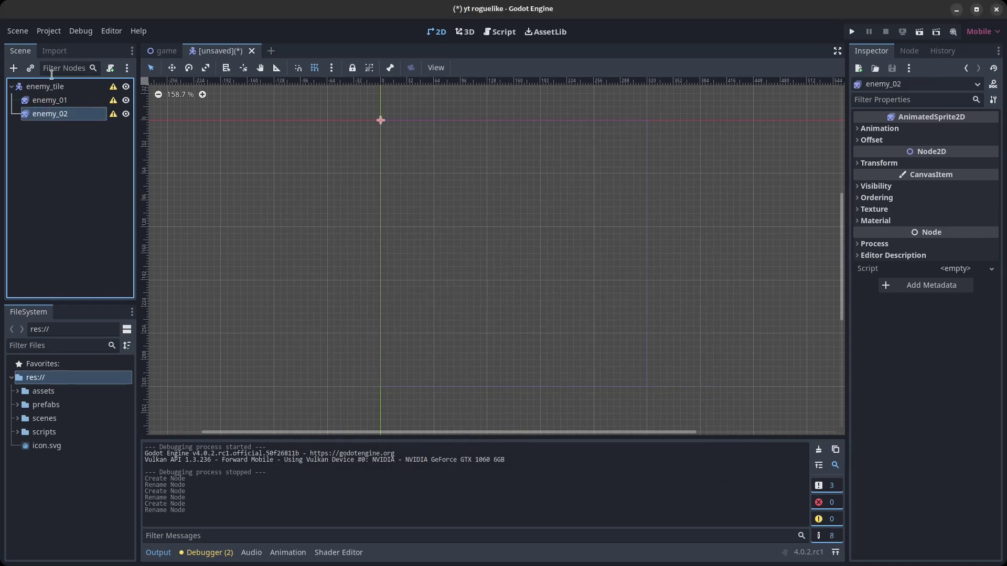
{"action": "left_click", "coordinate": [53, 87]}
Add a CollisionShape2D named collision and a RayCast2D named raycast under enemy_tile
{"action": "left_click", "coordinate": [13, 68]}
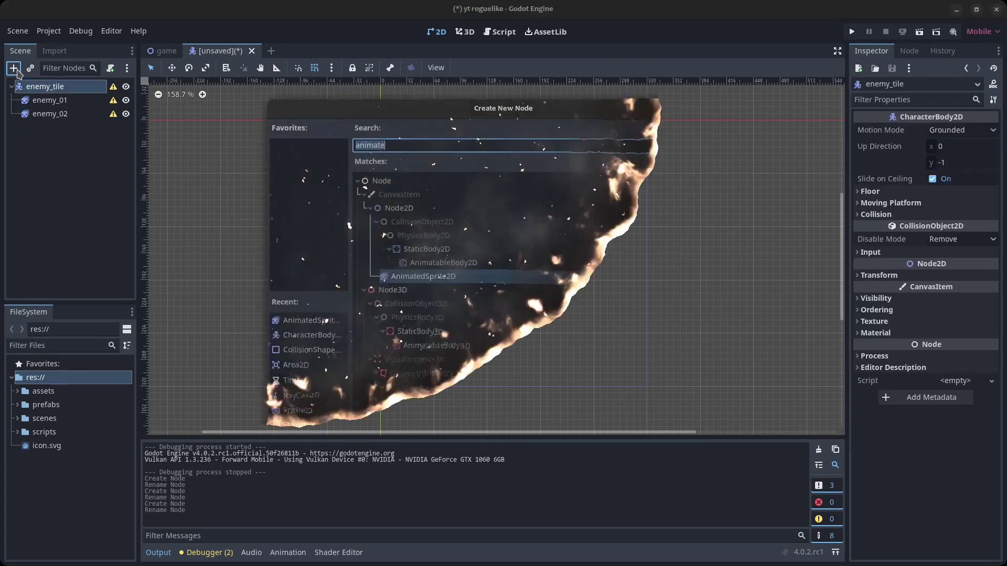
{"action": "type", "text": "coll"}
{"action": "key", "text": "Return"}
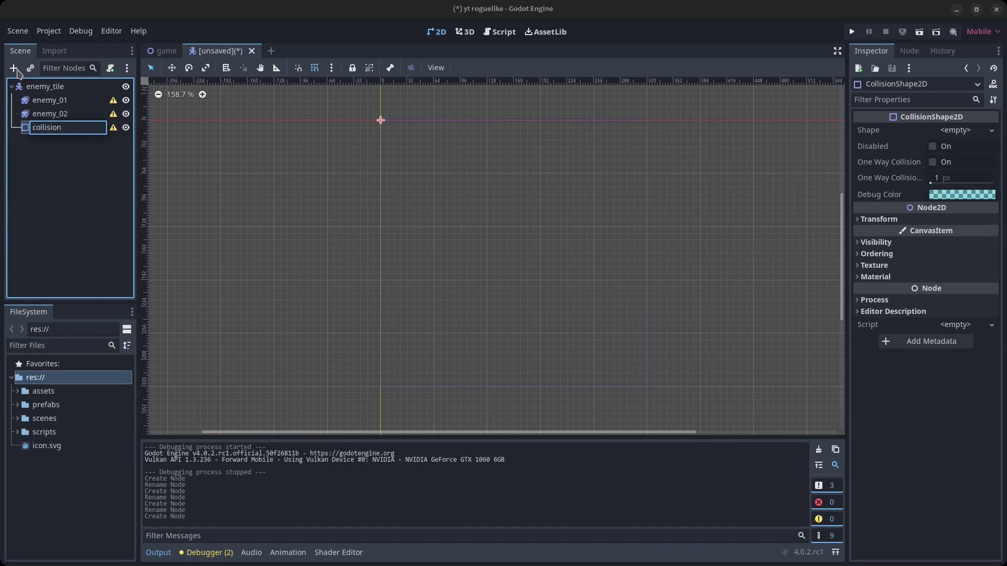
{"action": "key", "text": "Return"}
{"action": "left_click", "coordinate": [52, 88]}
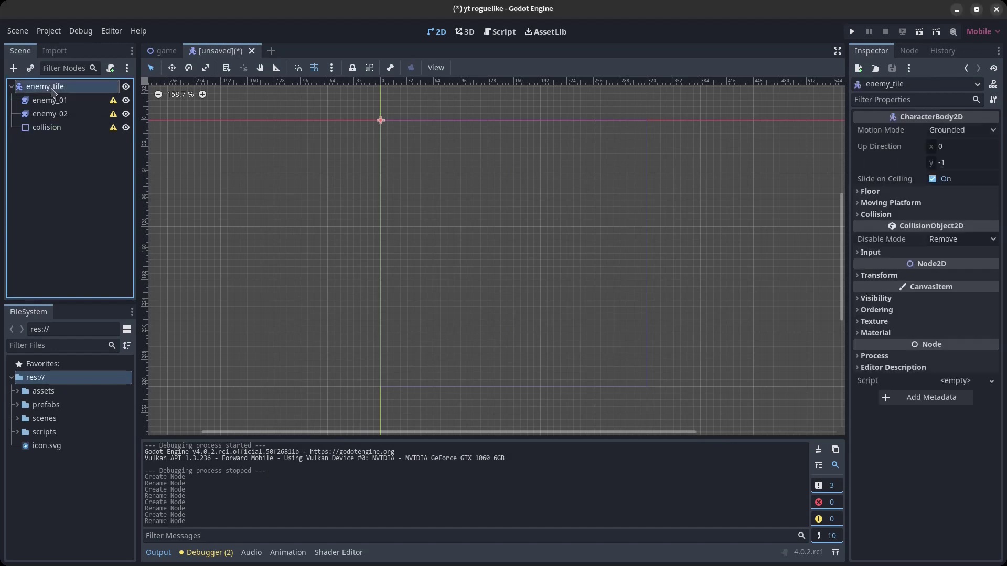
{"action": "left_click", "coordinate": [14, 68]}
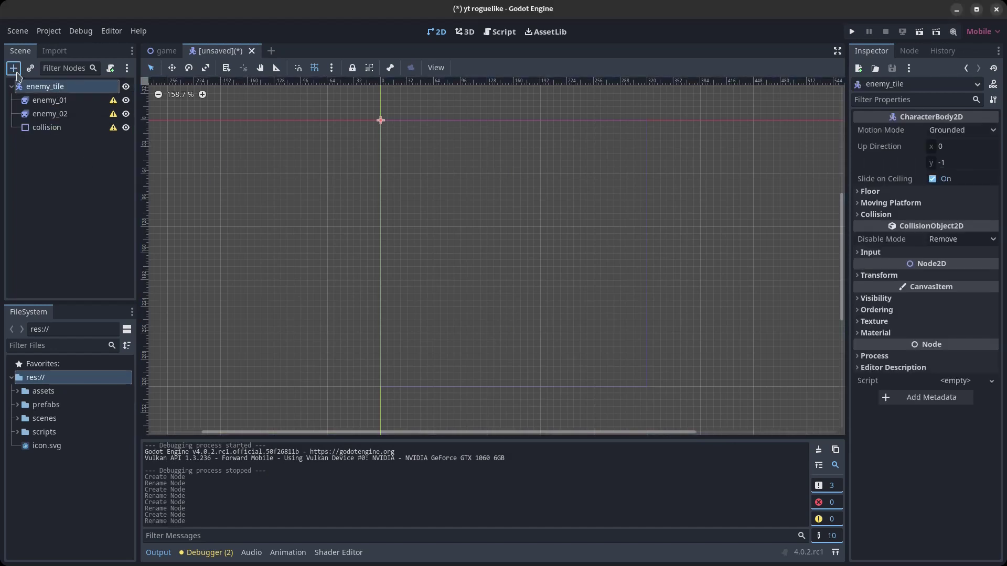
{"action": "type", "text": "ray"}
{"action": "key", "text": "Return"}
{"action": "key", "text": "F2"}
{"action": "key", "text": "Home"}
{"action": "key", "text": "Delete"}
{"action": "type", "text": "r"}
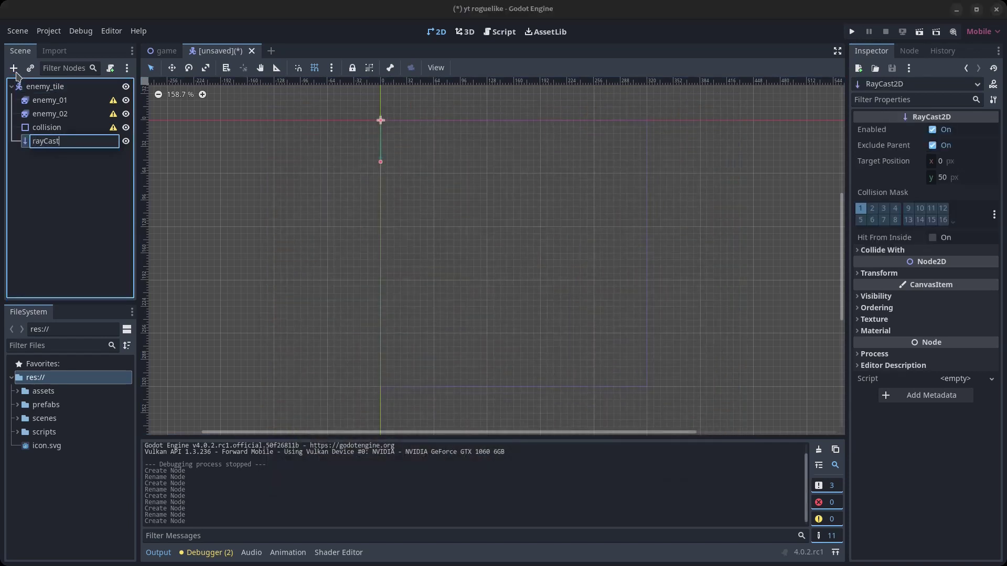
{"action": "key", "text": "Return"}
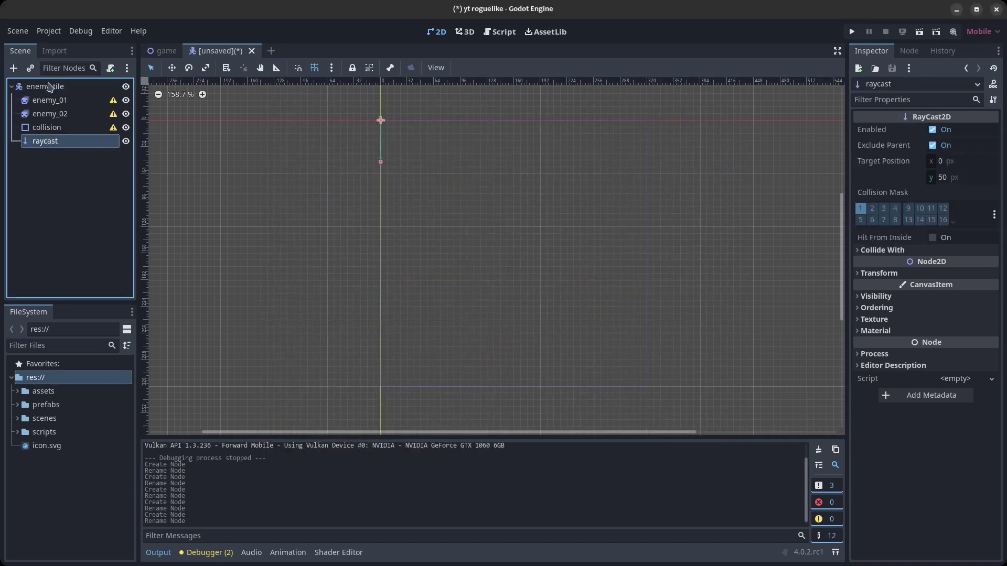
Give the collision node a new RectangleShape2D, then check the raycast node's properties
{"action": "left_click", "coordinate": [53, 99]}
{"action": "left_click", "coordinate": [58, 127]}
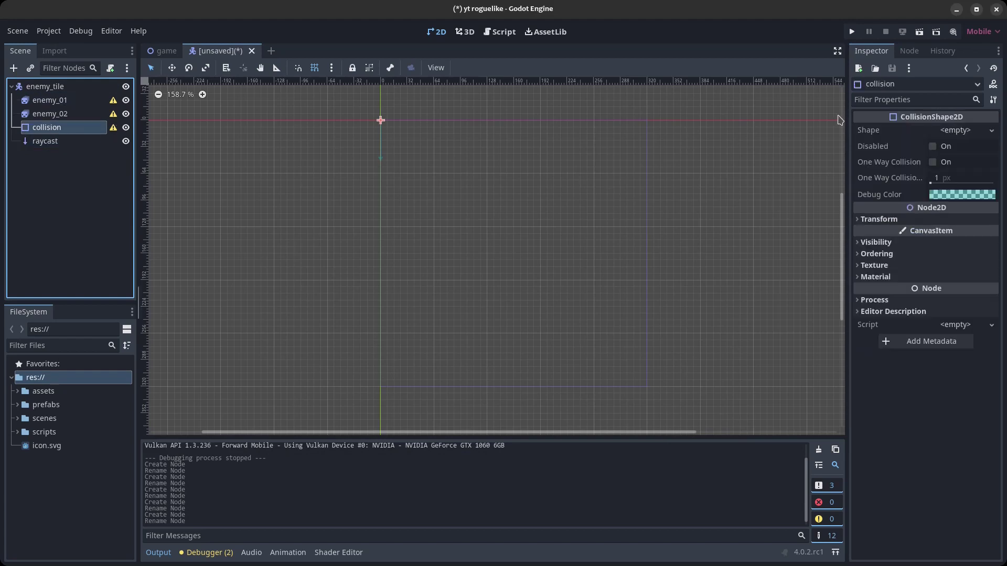
{"action": "left_click", "coordinate": [947, 130]}
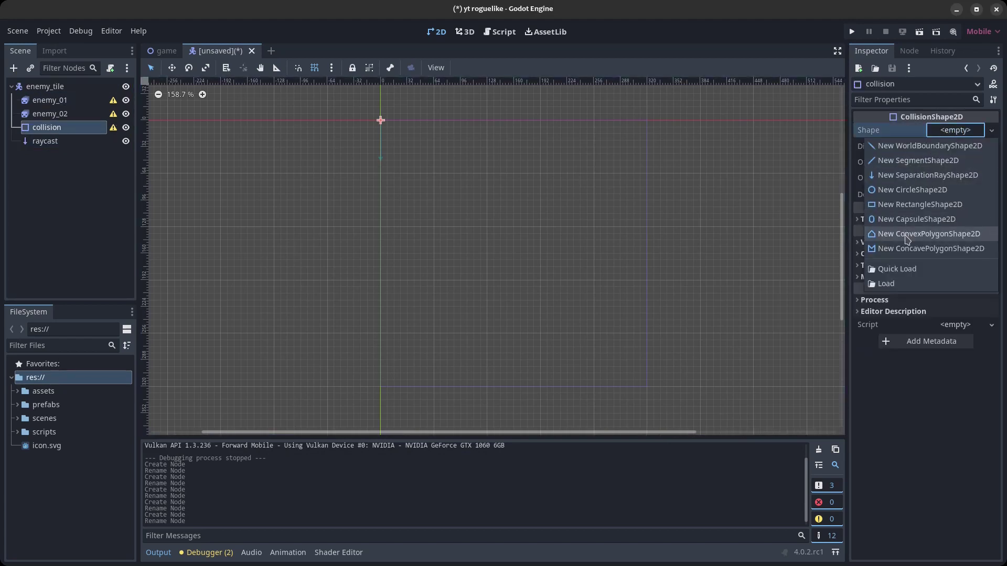
{"action": "left_click", "coordinate": [912, 205]}
{"action": "scroll", "coordinate": [462, 140], "scroll_direction": "up", "scroll_amount": 2}
{"action": "scroll", "coordinate": [483, 205], "scroll_direction": "up", "scroll_amount": 1}
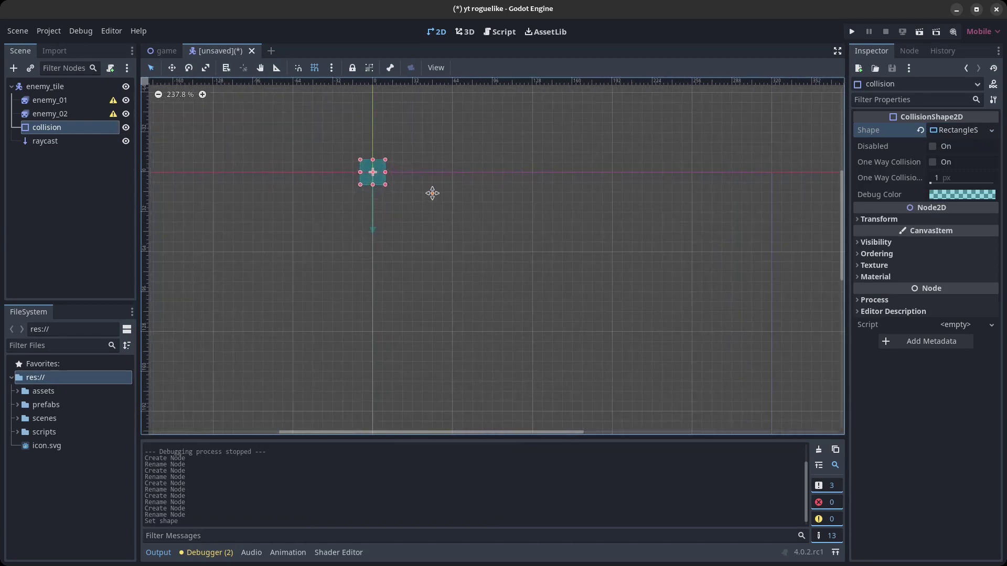
{"action": "scroll", "coordinate": [444, 205], "scroll_direction": "up", "scroll_amount": 1}
{"action": "left_click", "coordinate": [74, 141]}
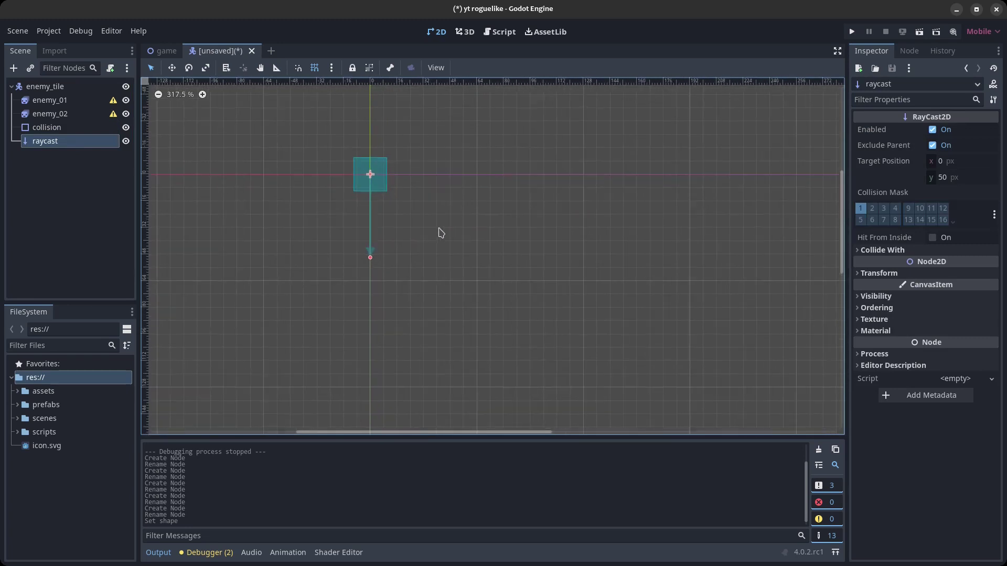
{"action": "scroll", "coordinate": [451, 223], "scroll_direction": "up", "scroll_amount": 2}
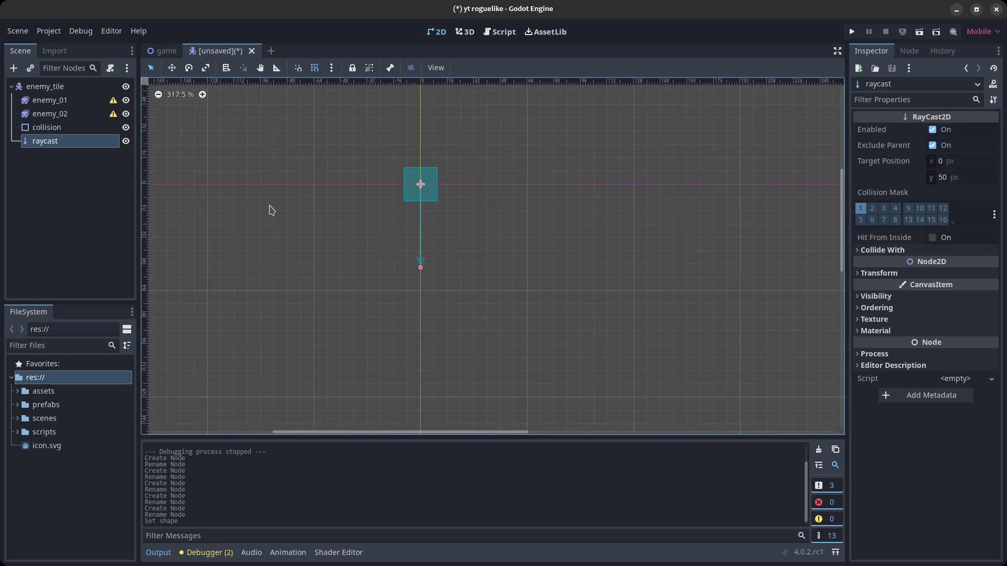
{"action": "left_click", "coordinate": [71, 101]}
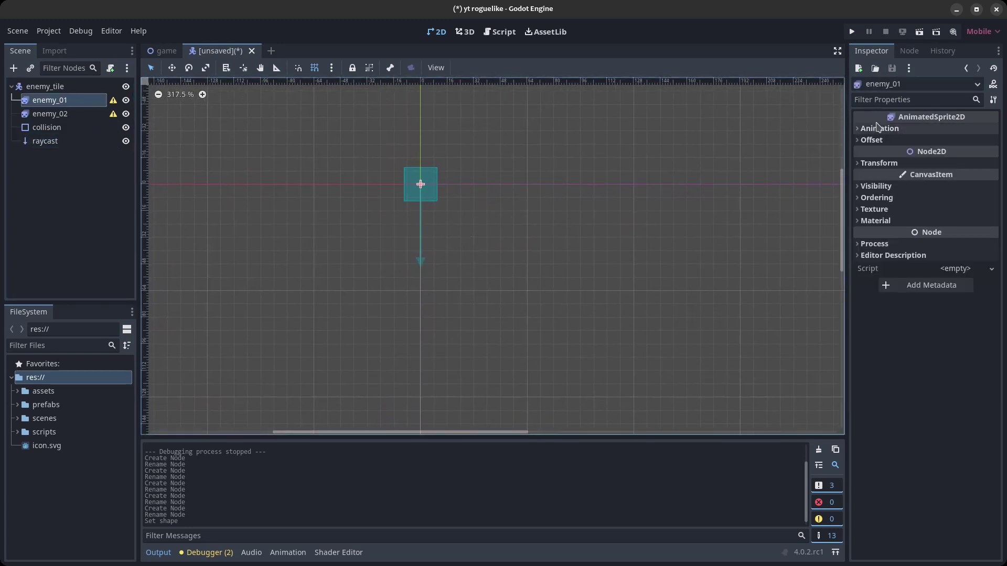
Give enemy_01 a new SpriteFrames resource and rename its default animation to idle
{"action": "left_click", "coordinate": [879, 129]}
{"action": "left_click", "coordinate": [977, 147]}
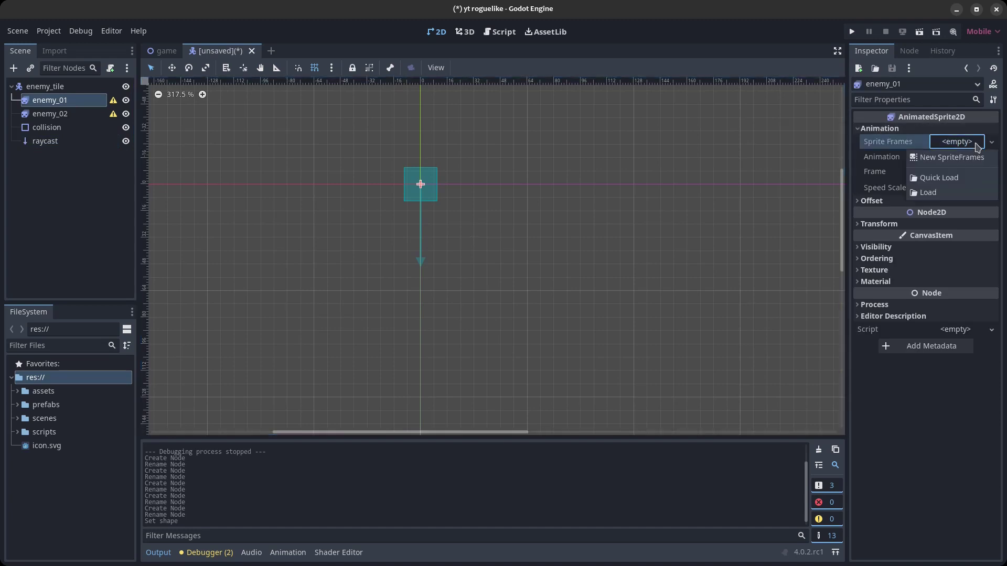
{"action": "left_click", "coordinate": [941, 156]}
{"action": "left_click", "coordinate": [952, 142]}
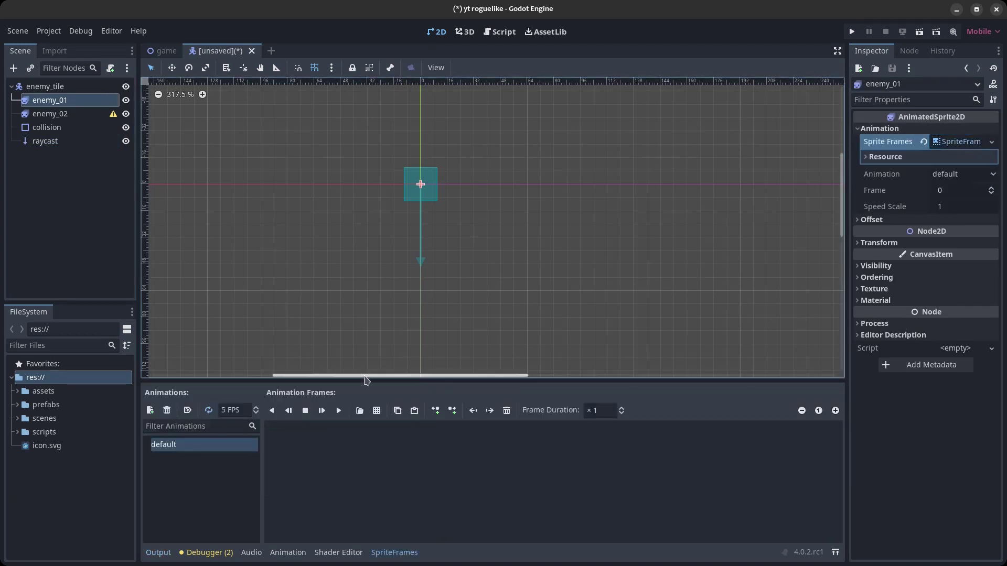
{"action": "double_click", "coordinate": [197, 450]}
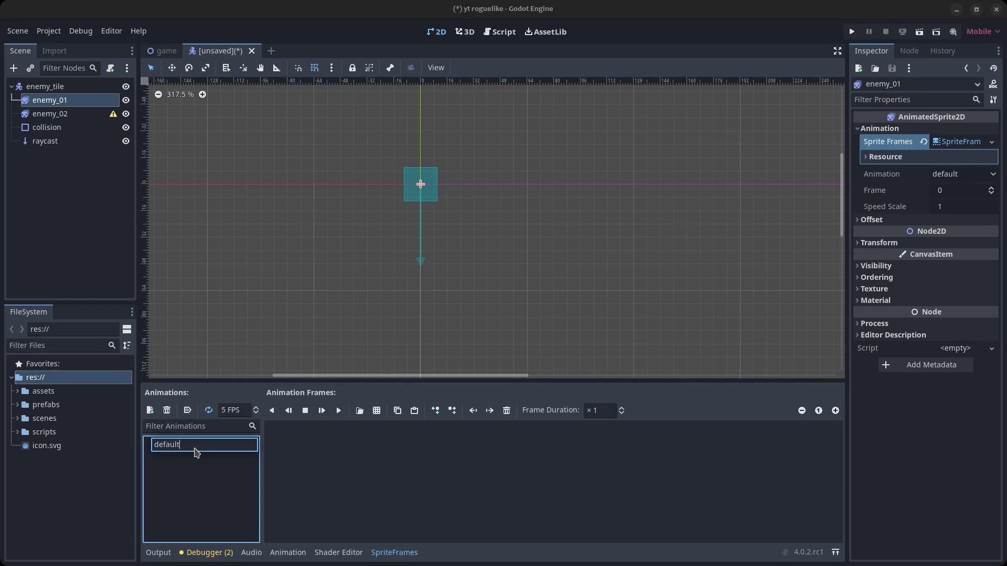
{"action": "type", "text": "dle"}
{"action": "key", "text": "Return"}
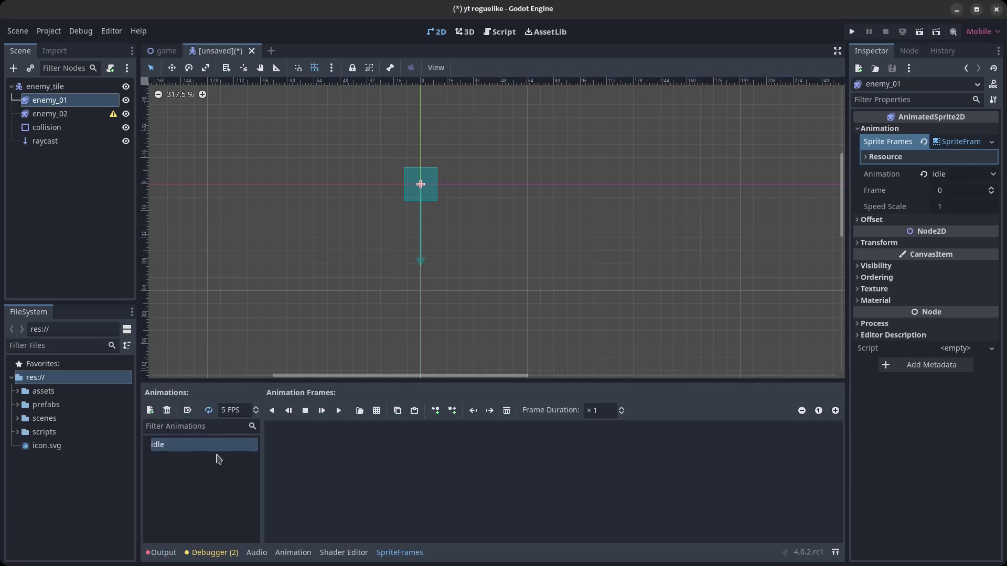
Open assets/sprites/scavengers_spritesheet.png as a sprite sheet sliced 8 columns by 7 rows
{"action": "left_click", "coordinate": [377, 410]}
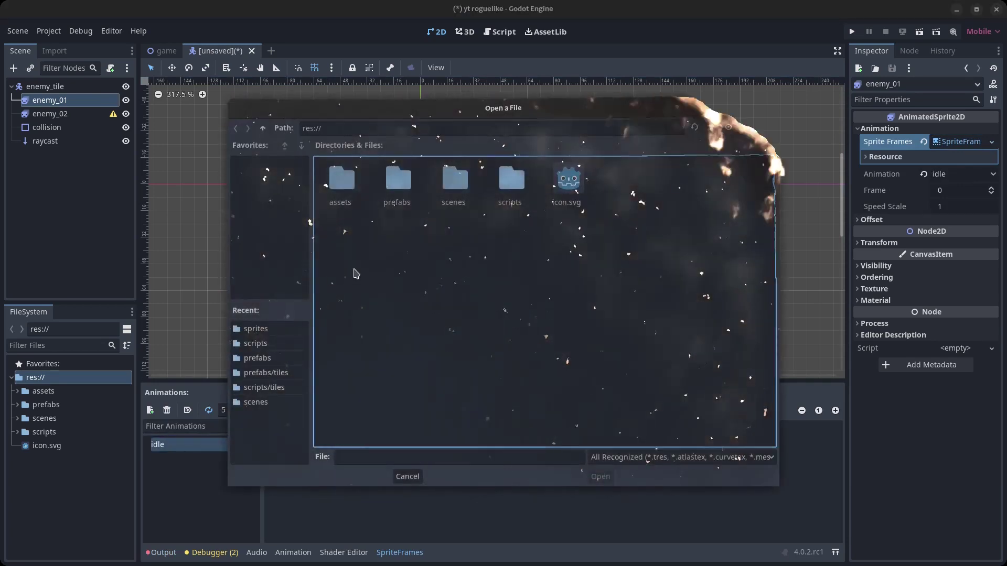
{"action": "double_click", "coordinate": [341, 178]}
{"action": "double_click", "coordinate": [388, 184]}
{"action": "double_click", "coordinate": [367, 189]}
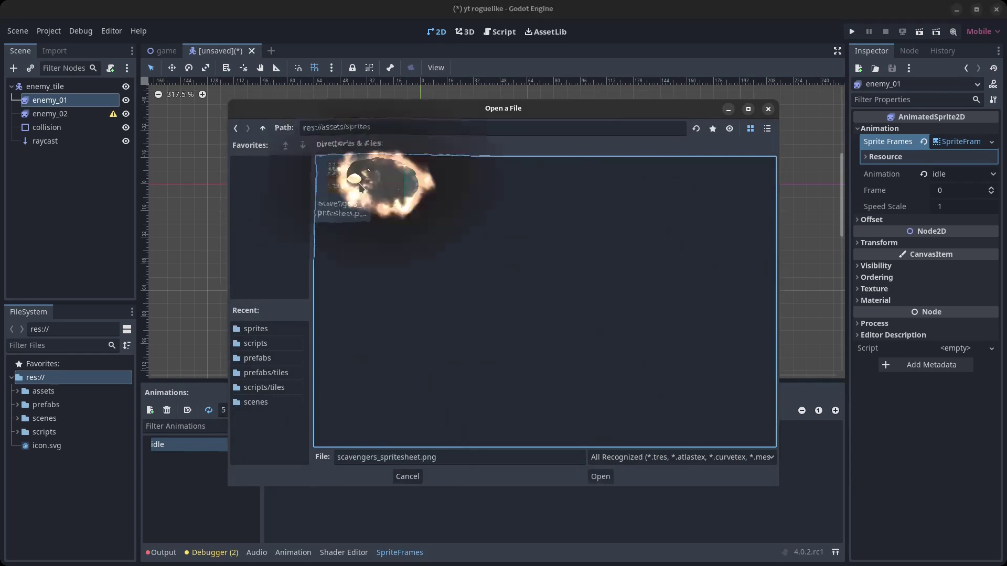
{"action": "left_click", "coordinate": [339, 126]}
{"action": "left_click", "coordinate": [339, 126]}
{"action": "left_click", "coordinate": [339, 126]}
{"action": "left_click", "coordinate": [261, 126]}
{"action": "left_click", "coordinate": [261, 126]}
{"action": "left_click", "coordinate": [260, 126]}
{"action": "left_click", "coordinate": [261, 126]}
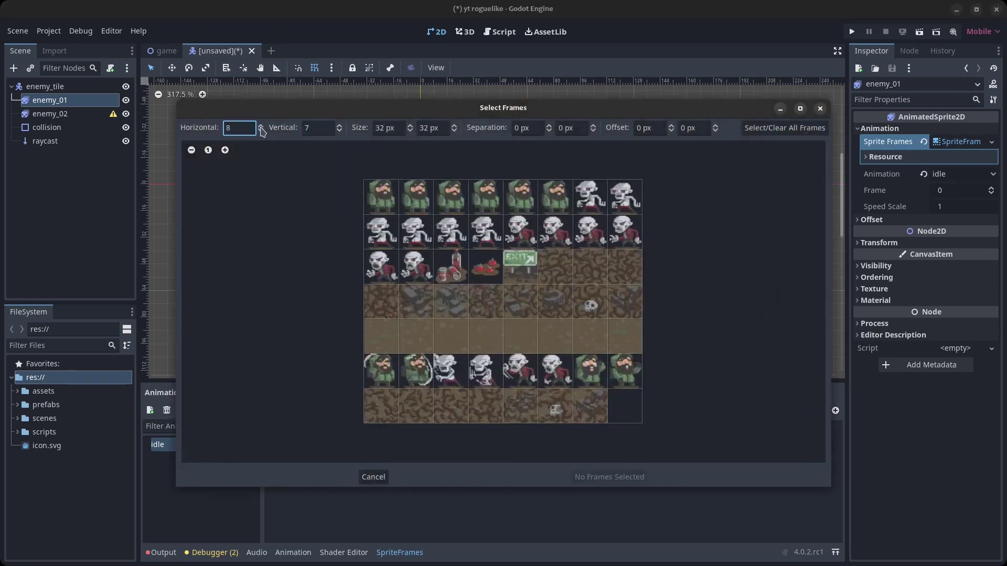
Add six skeleton idle frames to the idle animation and create a second animation
{"action": "left_click", "coordinate": [603, 210]}
{"action": "left_click", "coordinate": [624, 204]}
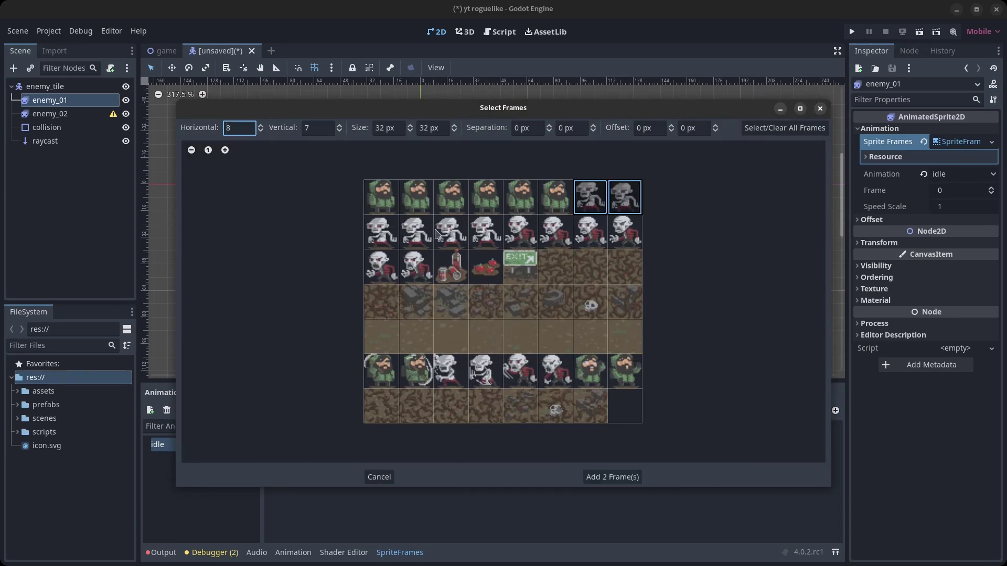
{"action": "left_click", "coordinate": [388, 231]}
{"action": "left_click", "coordinate": [427, 242]}
{"action": "left_click", "coordinate": [451, 239]}
{"action": "left_click", "coordinate": [476, 237]}
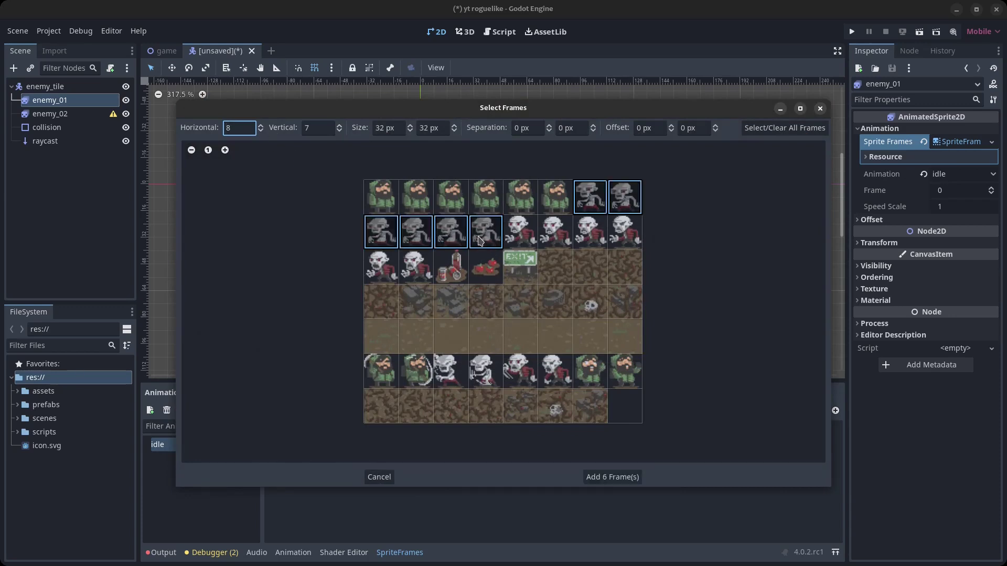
{"action": "left_click", "coordinate": [603, 476]}
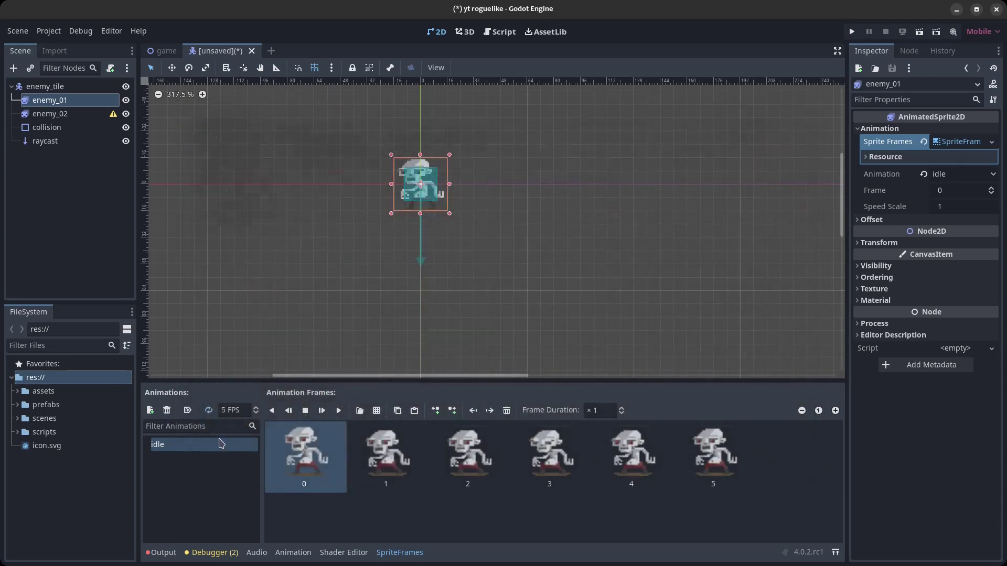
{"action": "left_click", "coordinate": [152, 411]}
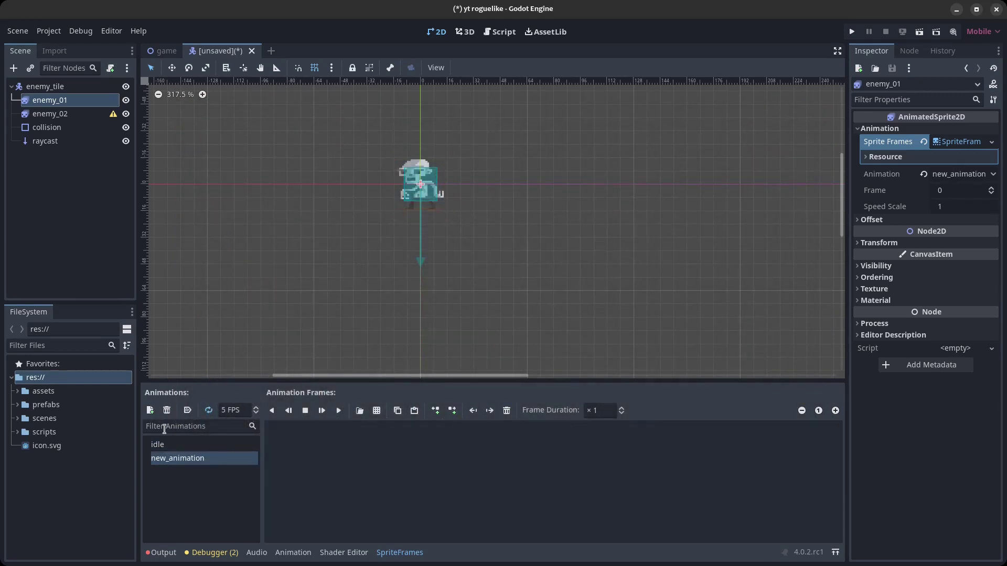
Name the new animation attack and fill it with two sixth-row frames from the 8x7 spritesheet
{"action": "double_click", "coordinate": [185, 461]}
{"action": "type", "text": "attack"}
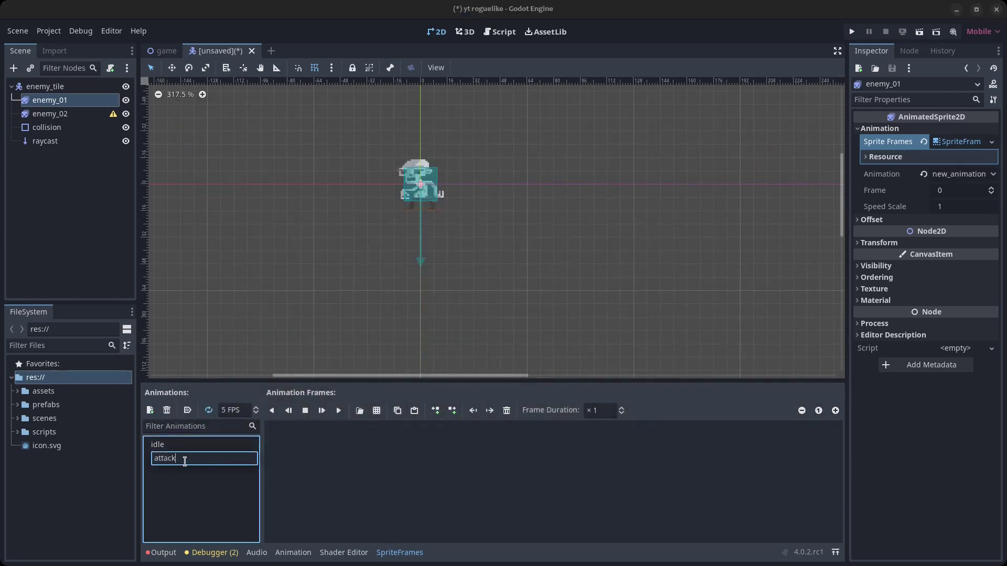
{"action": "key", "text": "Return"}
{"action": "left_click", "coordinate": [377, 409]}
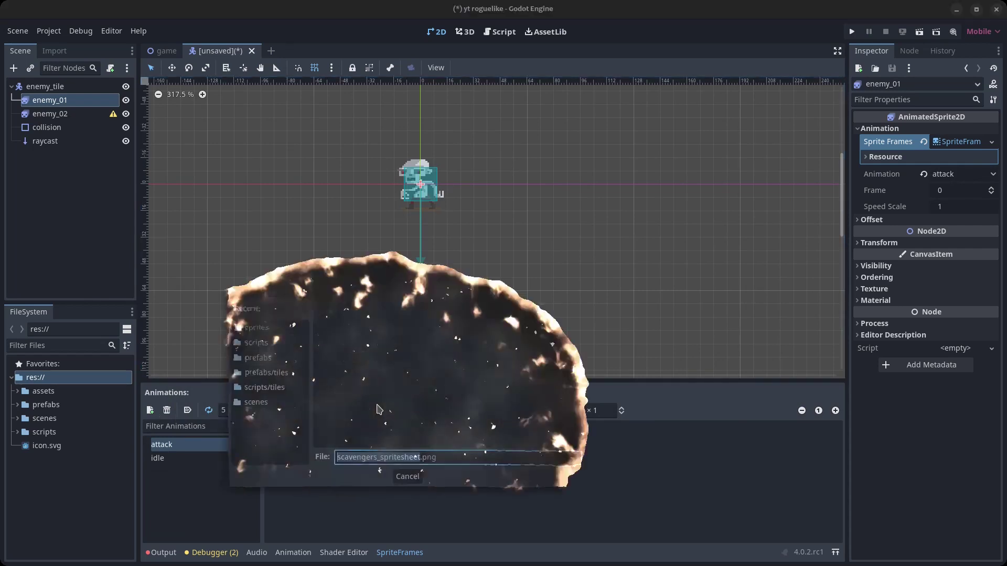
{"action": "double_click", "coordinate": [342, 179]}
{"action": "left_click", "coordinate": [339, 127]}
{"action": "left_click", "coordinate": [339, 127]}
{"action": "left_click", "coordinate": [340, 127]}
{"action": "left_click", "coordinate": [261, 127]}
{"action": "left_click", "coordinate": [261, 127]}
{"action": "left_click", "coordinate": [261, 127]}
{"action": "left_click", "coordinate": [260, 127]}
{"action": "left_click_drag", "start_coordinate": [468, 356], "coordinate": [485, 354]}
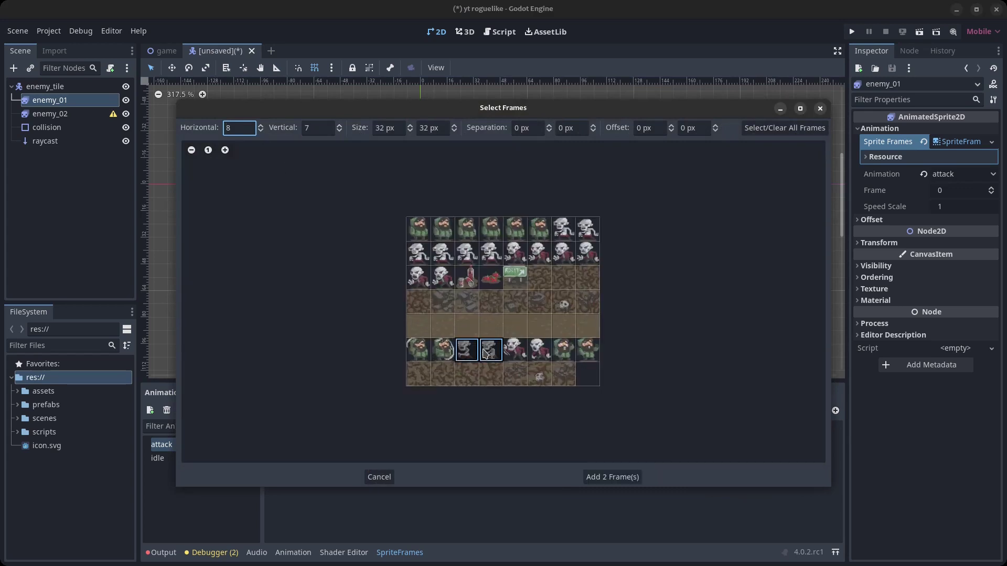
{"action": "left_click", "coordinate": [609, 478]}
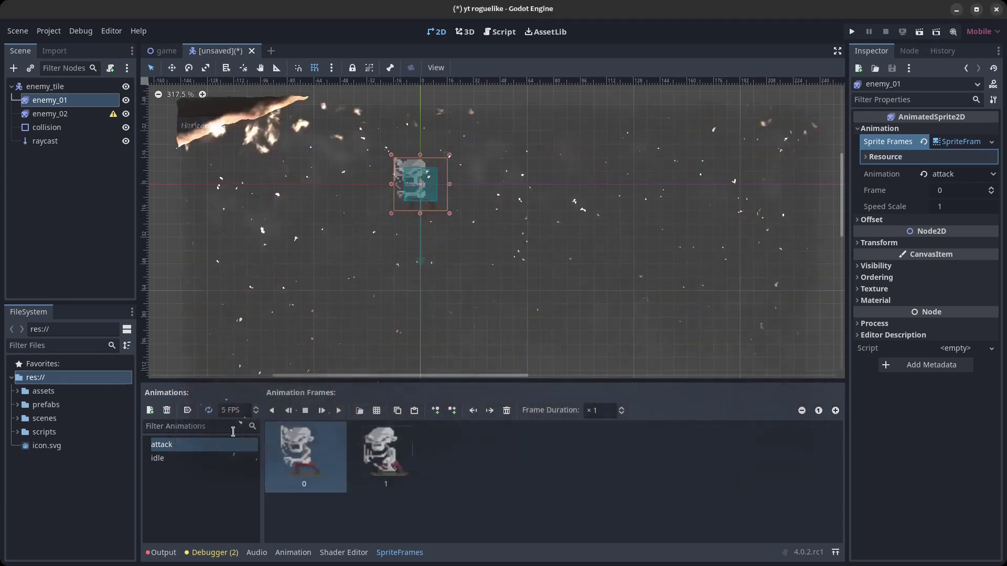
Toggle looping on attack, return to idle, and select enemy_02
{"action": "left_click", "coordinate": [208, 410]}
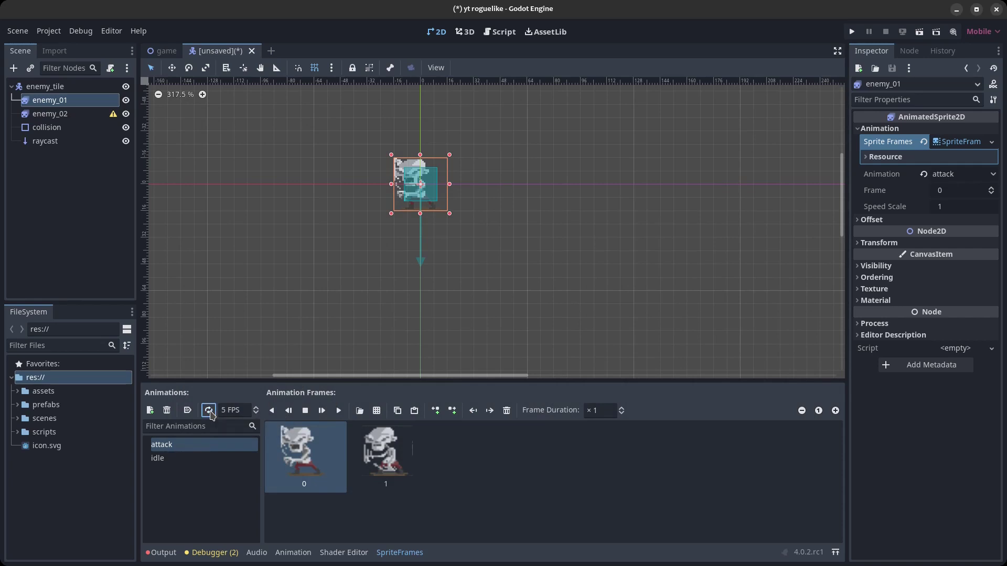
{"action": "left_click", "coordinate": [181, 460]}
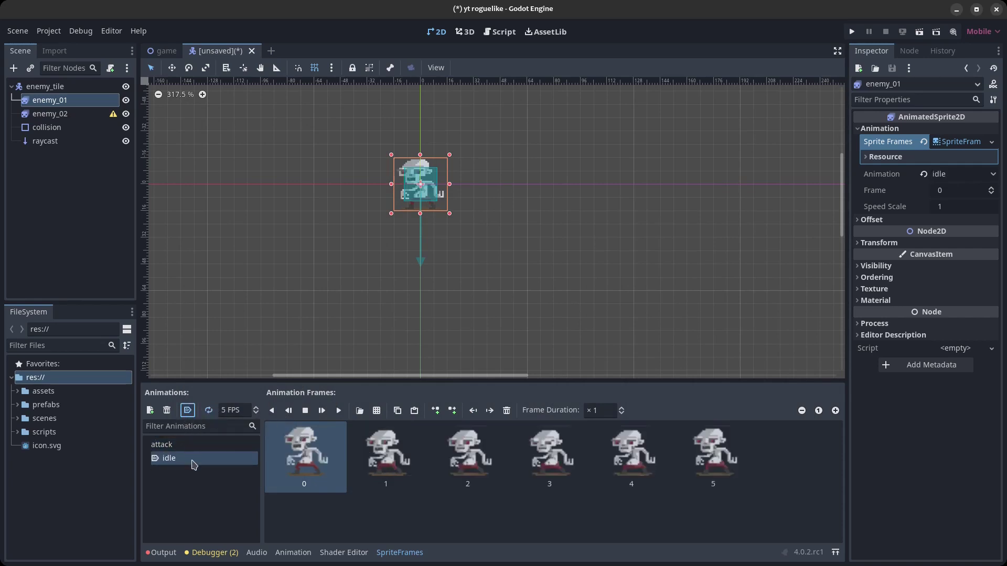
{"action": "left_click", "coordinate": [67, 118]}
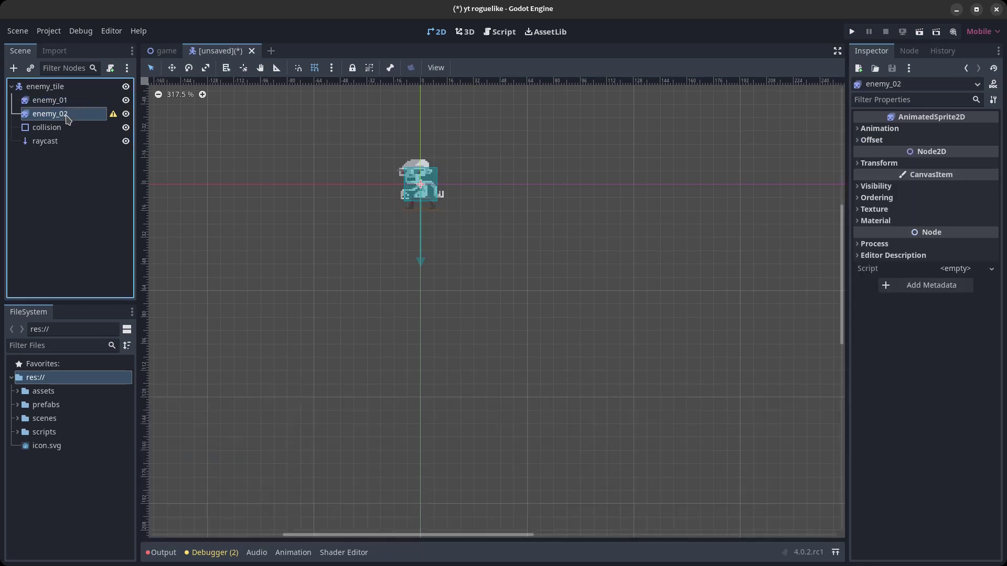
Give enemy_02 a new SpriteFrames resource and rename its default animation to idle
{"action": "left_click", "coordinate": [895, 129]}
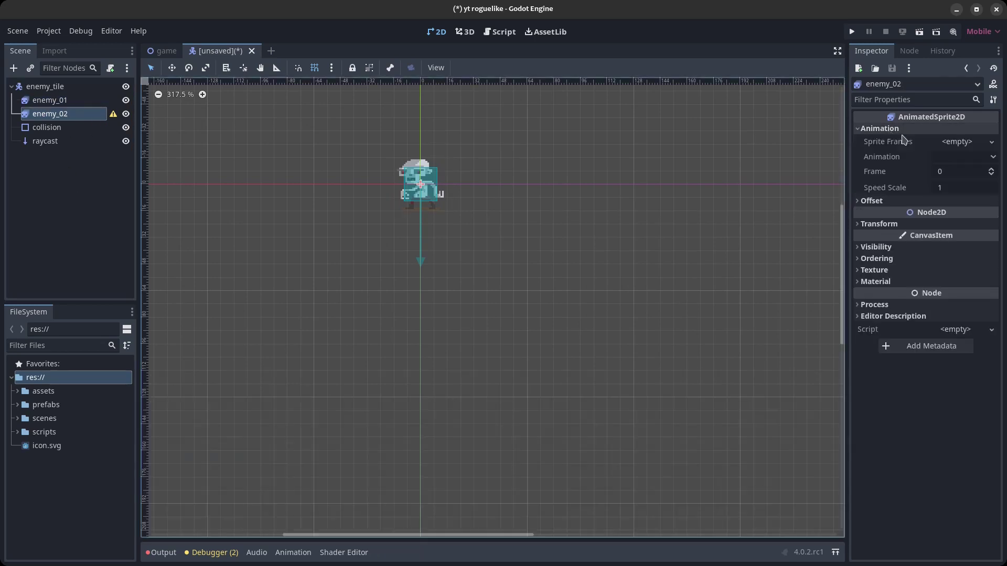
{"action": "left_click", "coordinate": [945, 142]}
{"action": "left_click", "coordinate": [940, 157]}
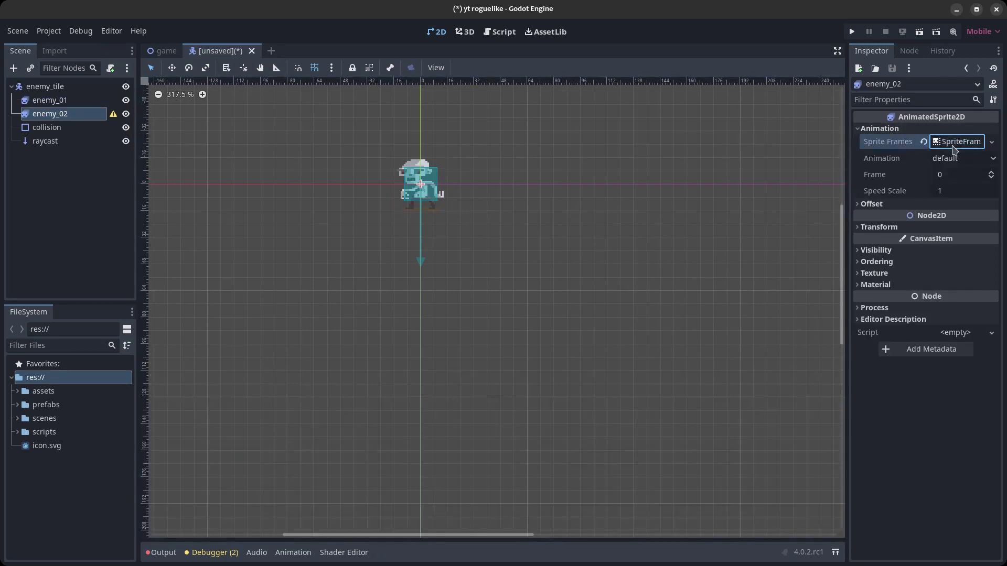
{"action": "left_click", "coordinate": [954, 143]}
{"action": "double_click", "coordinate": [192, 446]}
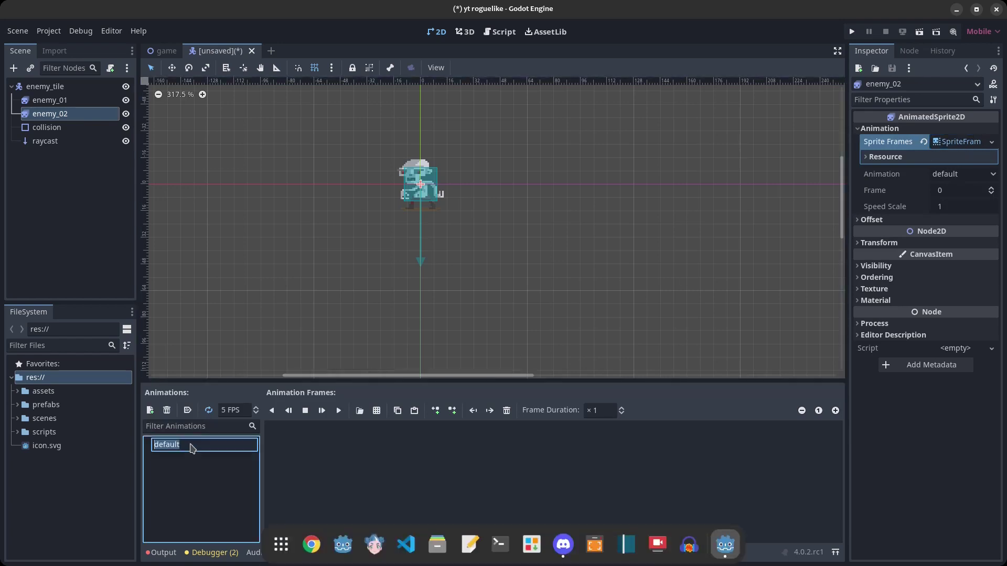
{"action": "type", "text": "e"}
{"action": "key", "text": "Return"}
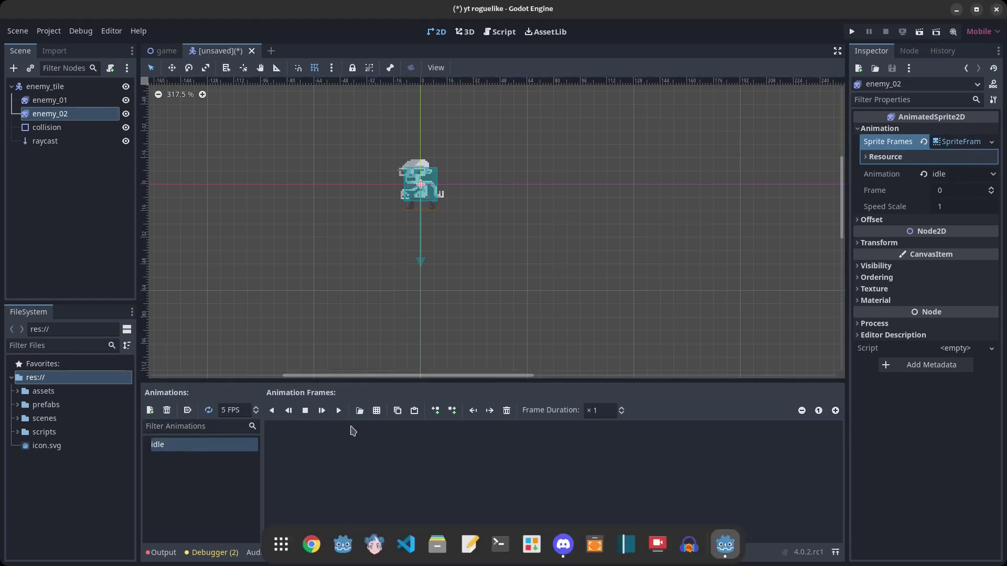
Open scavengers_spritesheet.png as a sprite sheet sliced 8 columns by 7 rows
{"action": "left_click", "coordinate": [377, 410]}
{"action": "double_click", "coordinate": [342, 180]}
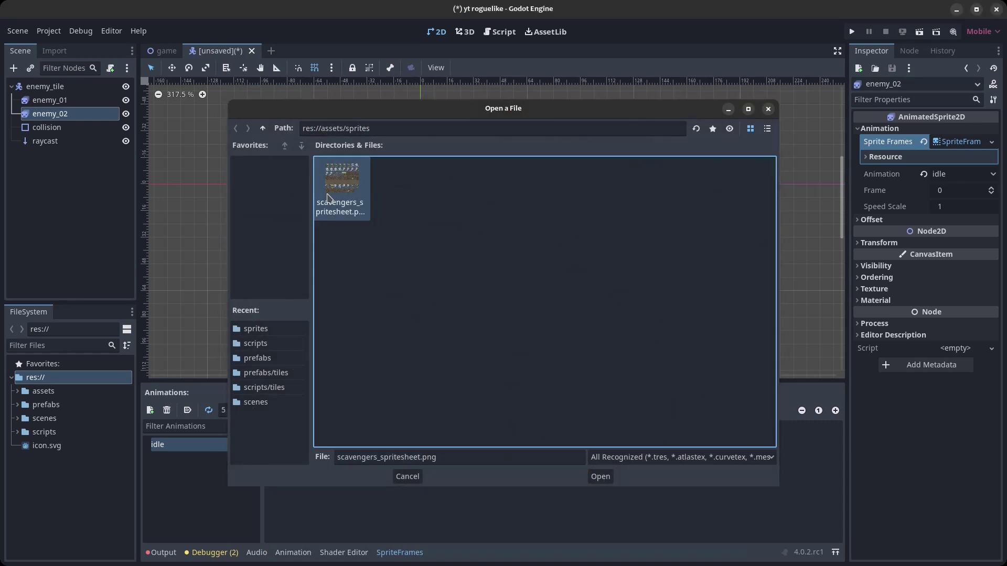
{"action": "left_click", "coordinate": [340, 127]}
{"action": "scroll", "coordinate": [340, 127], "scroll_direction": "up", "scroll_amount": 2}
{"action": "left_click", "coordinate": [260, 127]}
{"action": "scroll", "coordinate": [263, 129], "scroll_direction": "up", "scroll_amount": 3}
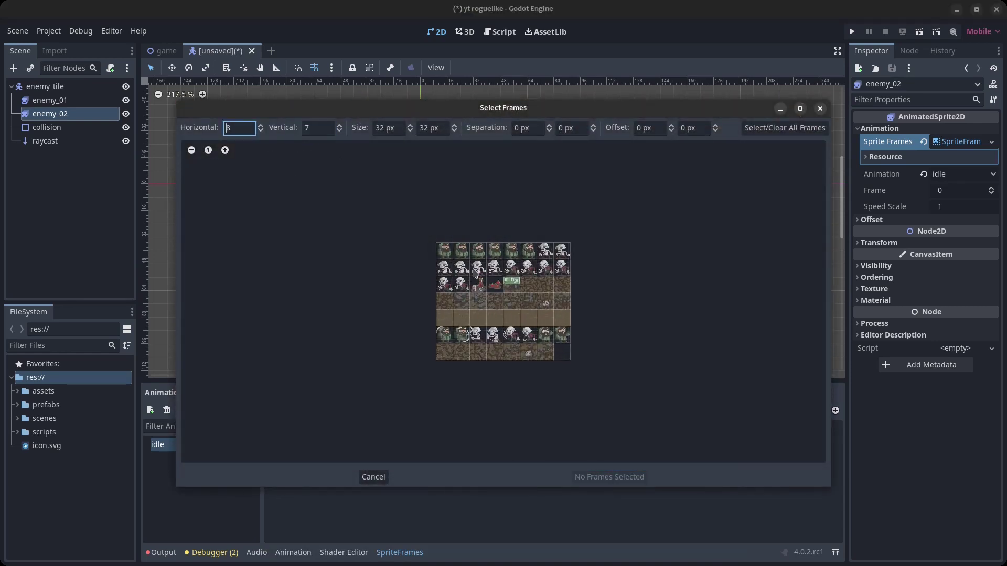
{"action": "scroll", "coordinate": [534, 315], "scroll_direction": "up", "scroll_amount": 5}
Add six red-robed skeleton frames to idle and create a second animation
{"action": "left_click", "coordinate": [521, 220]}
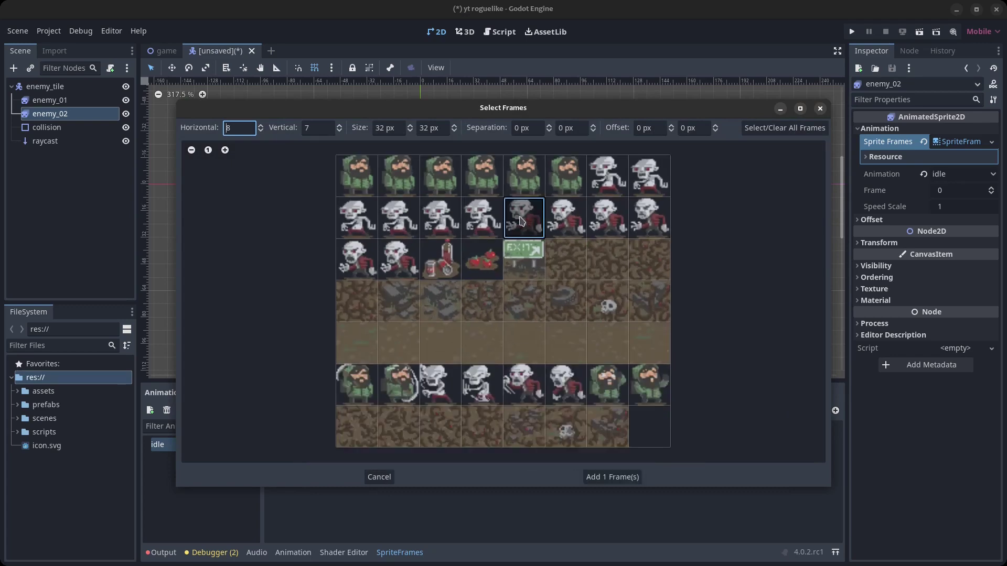
{"action": "left_click", "coordinate": [553, 224]}
{"action": "left_click", "coordinate": [602, 227]}
{"action": "left_click", "coordinate": [637, 220]}
{"action": "left_click", "coordinate": [375, 260]}
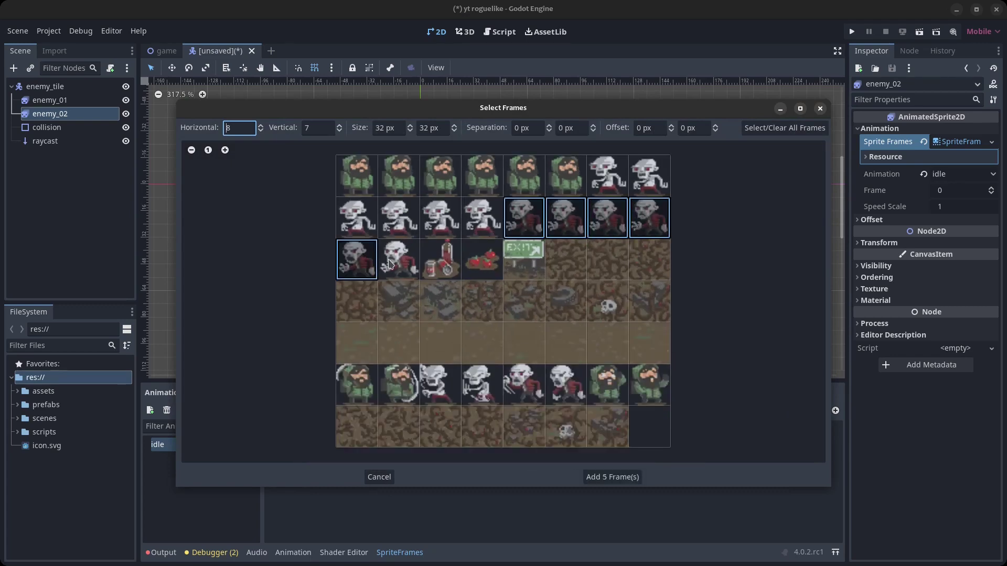
{"action": "left_click", "coordinate": [390, 262]}
{"action": "left_click", "coordinate": [598, 478]}
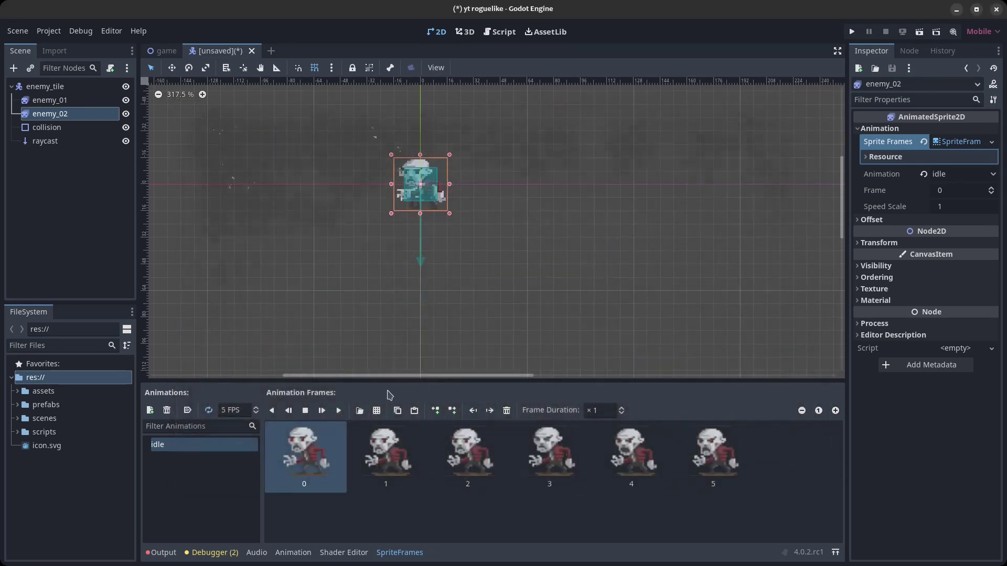
{"action": "left_click", "coordinate": [151, 410]}
{"action": "double_click", "coordinate": [171, 458]}
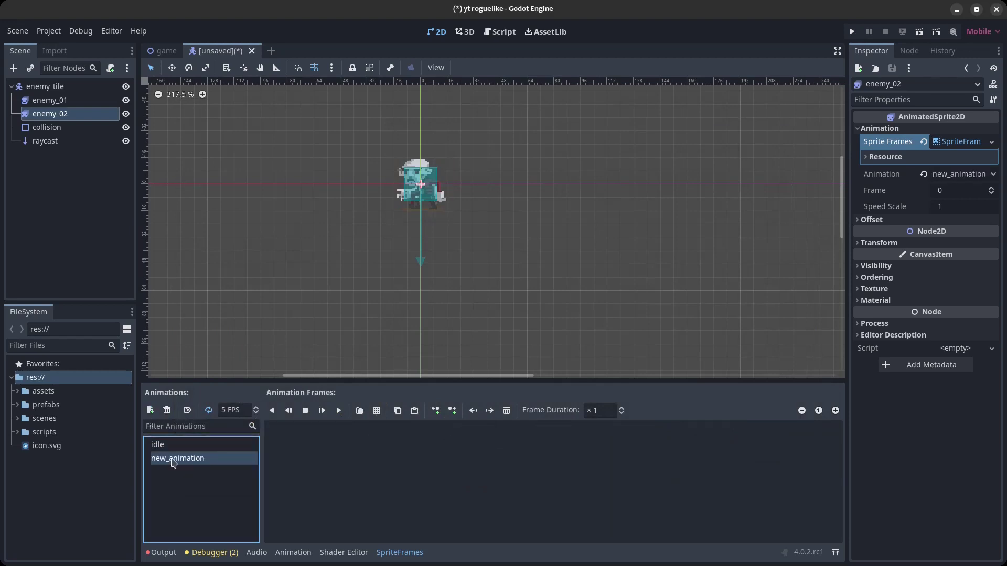
Name the new animation attack and open scavengers_spritesheet.png sliced 8 columns by 7 rows
{"action": "type", "text": "att"}
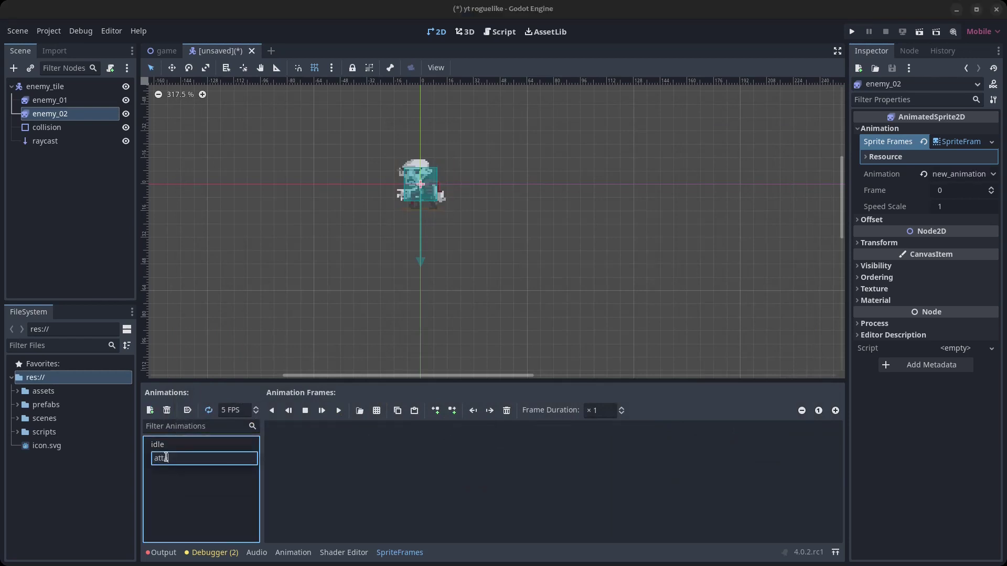
{"action": "type", "text": "ack"}
{"action": "key", "text": "Return"}
{"action": "left_click", "coordinate": [376, 410]}
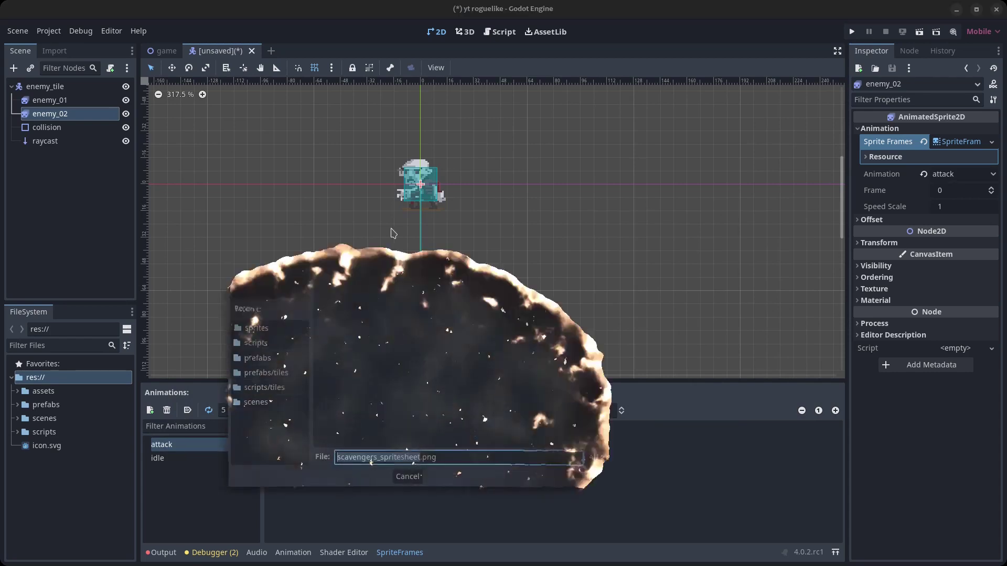
{"action": "double_click", "coordinate": [341, 175]}
{"action": "left_click", "coordinate": [339, 126]}
{"action": "left_click", "coordinate": [339, 125]}
{"action": "left_click", "coordinate": [339, 125]}
{"action": "left_click", "coordinate": [260, 126]}
{"action": "left_click", "coordinate": [261, 125]}
{"action": "left_click", "coordinate": [261, 126]}
{"action": "left_click", "coordinate": [261, 126]}
Pick two sixth-row frames for attack and set idle to autoplay on load
{"action": "scroll", "coordinate": [355, 237], "scroll_direction": "up", "scroll_amount": 5}
{"action": "left_click_drag", "start_coordinate": [528, 388], "coordinate": [558, 396]}
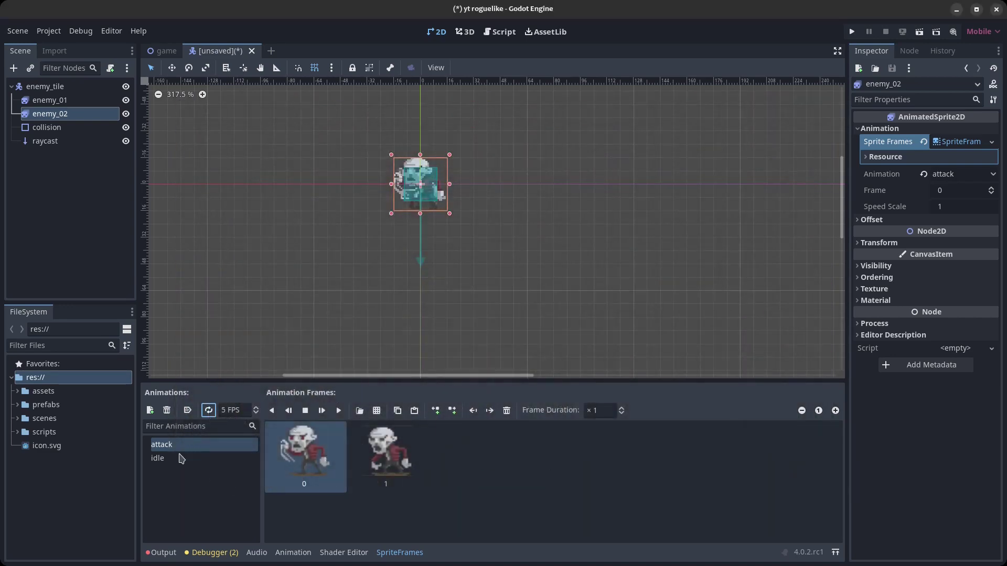
{"action": "left_click", "coordinate": [181, 458]}
{"action": "left_click", "coordinate": [189, 413]}
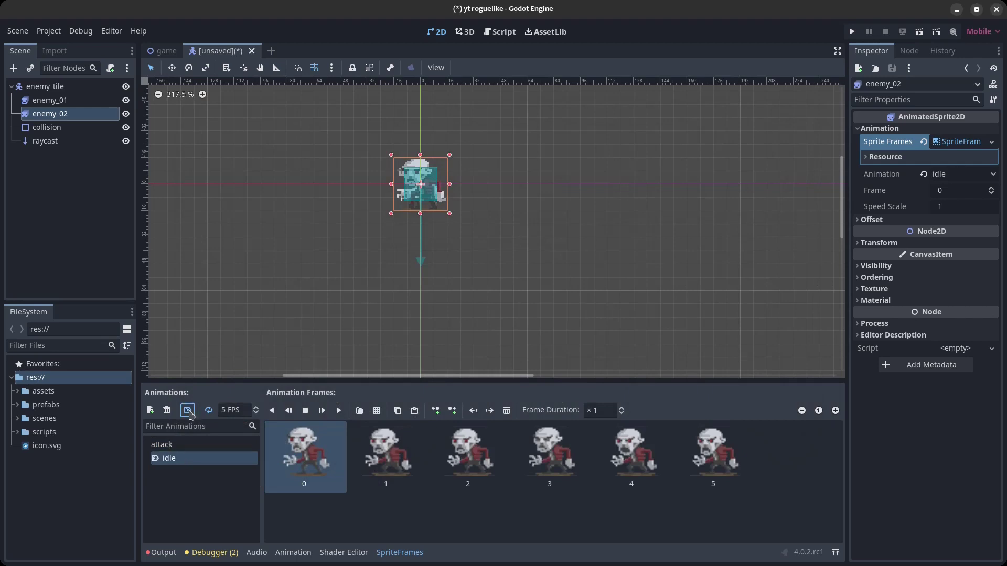
Hide the enemy_01 and enemy_02 sprites and select the enemy_tile node
{"action": "left_click", "coordinate": [126, 100]}
{"action": "left_click", "coordinate": [126, 114]}
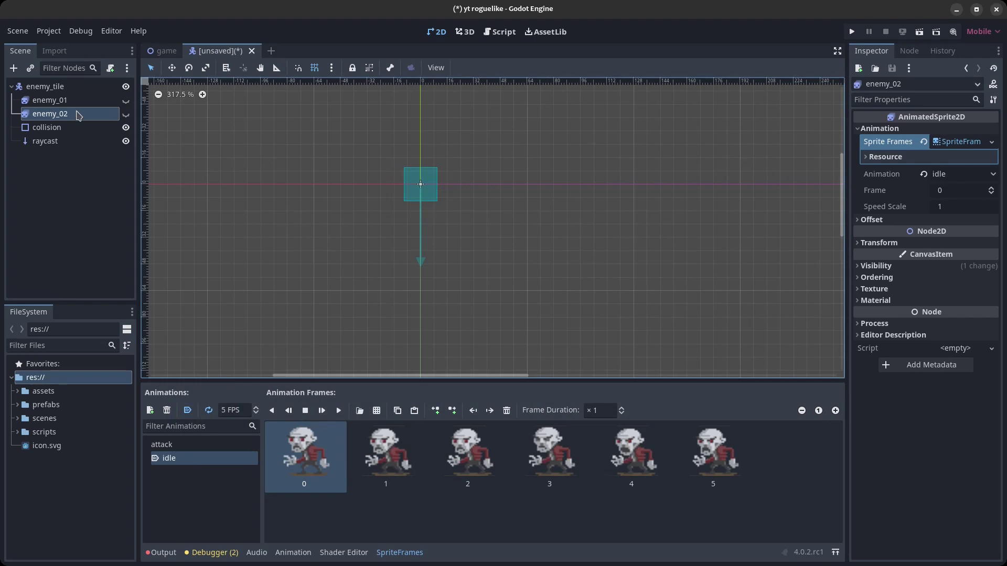
{"action": "left_click", "coordinate": [72, 88]}
Attach a new enemy_tile.gd script from the Object: Empty template, saved in scripts/tiles
{"action": "left_click", "coordinate": [110, 68]}
{"action": "left_click", "coordinate": [617, 303]}
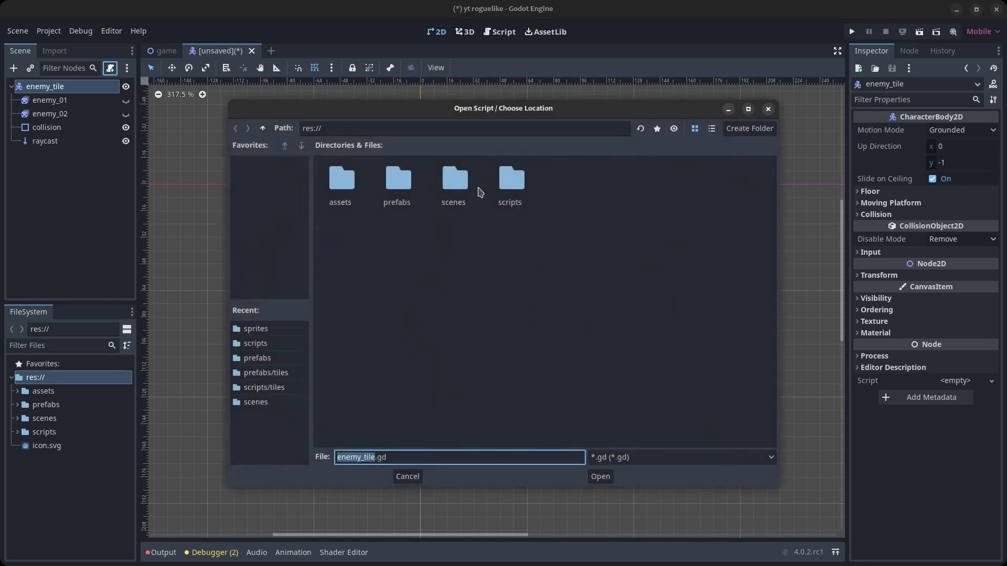
{"action": "double_click", "coordinate": [510, 184]}
{"action": "double_click", "coordinate": [337, 188]}
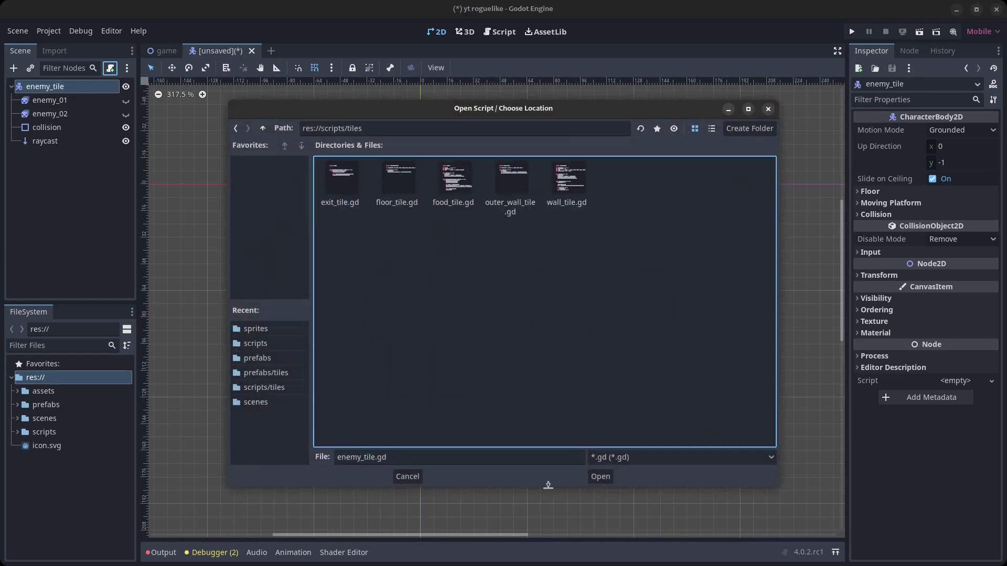
{"action": "left_click", "coordinate": [600, 476]}
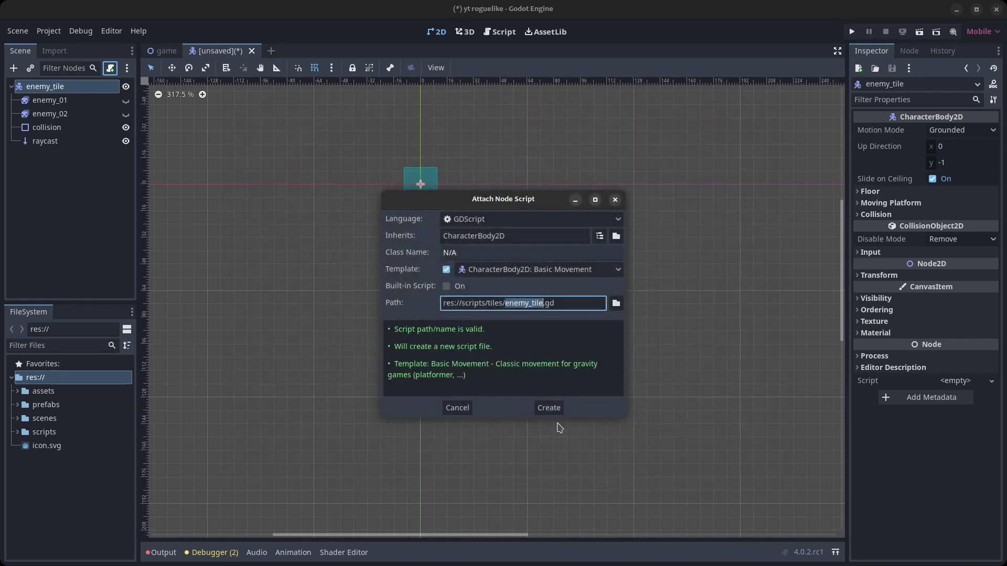
{"action": "left_click", "coordinate": [527, 270]}
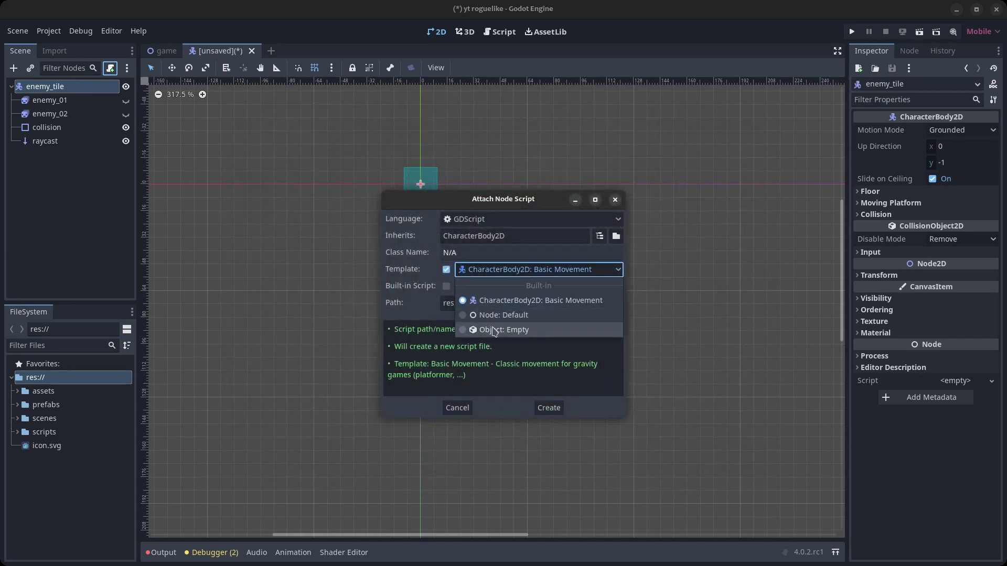
{"action": "left_click", "coordinate": [495, 330]}
{"action": "left_click", "coordinate": [551, 410]}
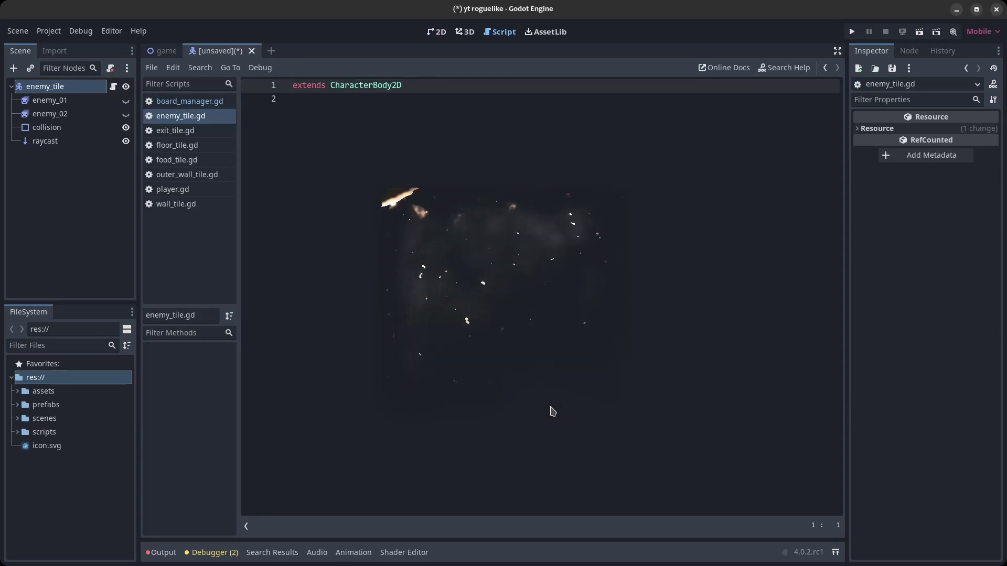
Add 'var direction : Vector2' on line 3 of enemy_tile.gd
{"action": "left_click", "coordinate": [428, 258]}
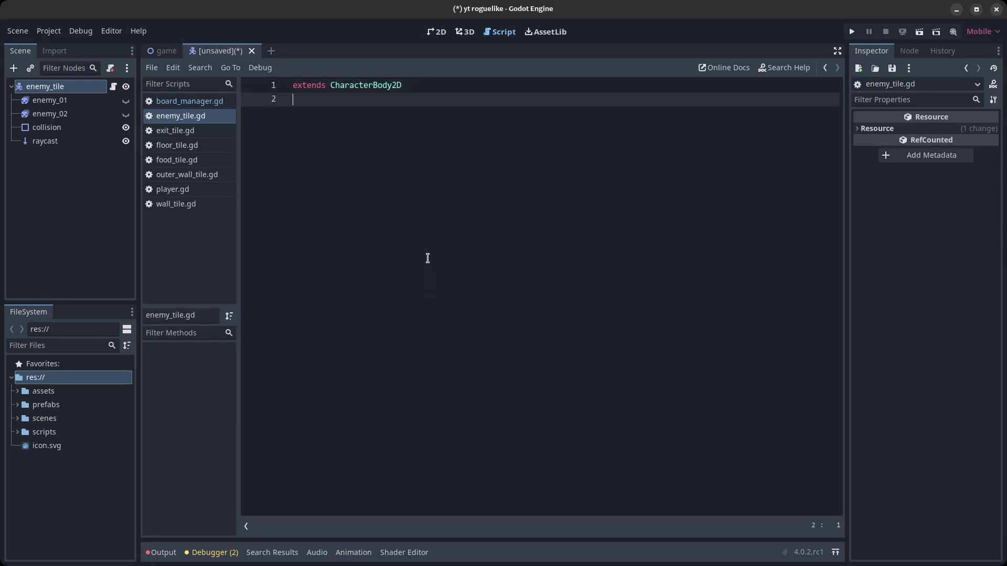
{"action": "key", "text": "Return"}
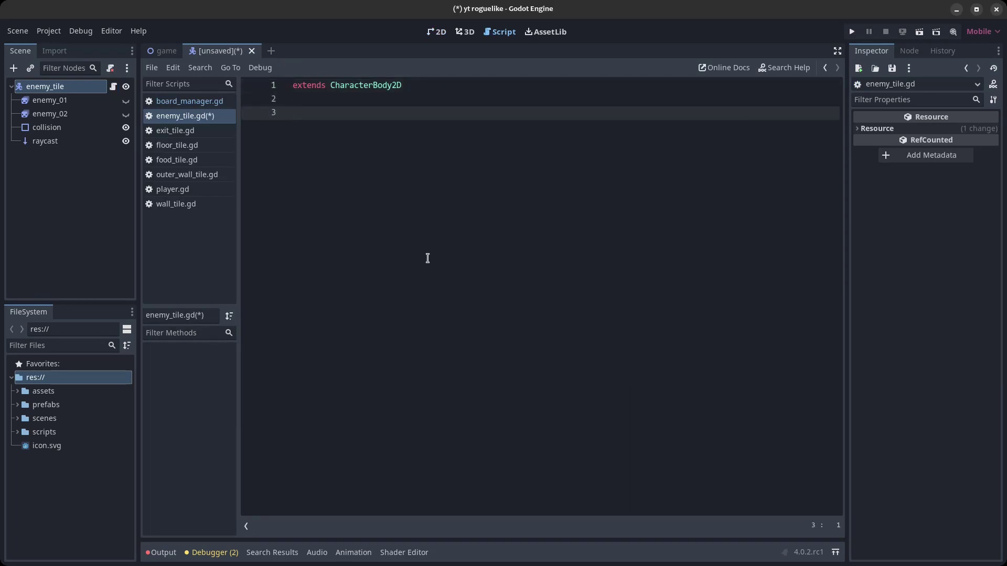
{"action": "type", "text": "var direction : "}
{"action": "type", "text": "Vec"}
{"action": "key", "text": "Return"}
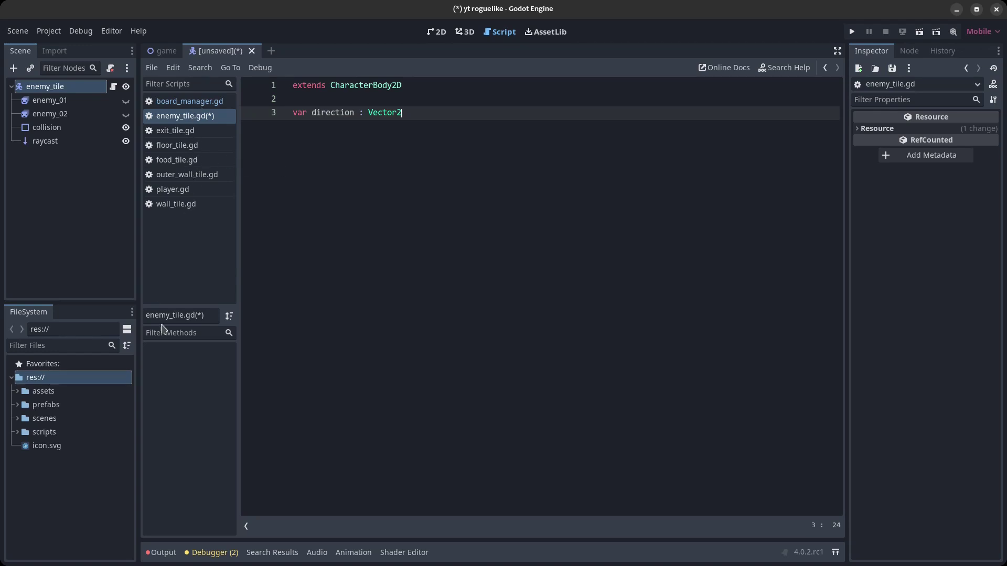
{"action": "left_click", "coordinate": [18, 432]}
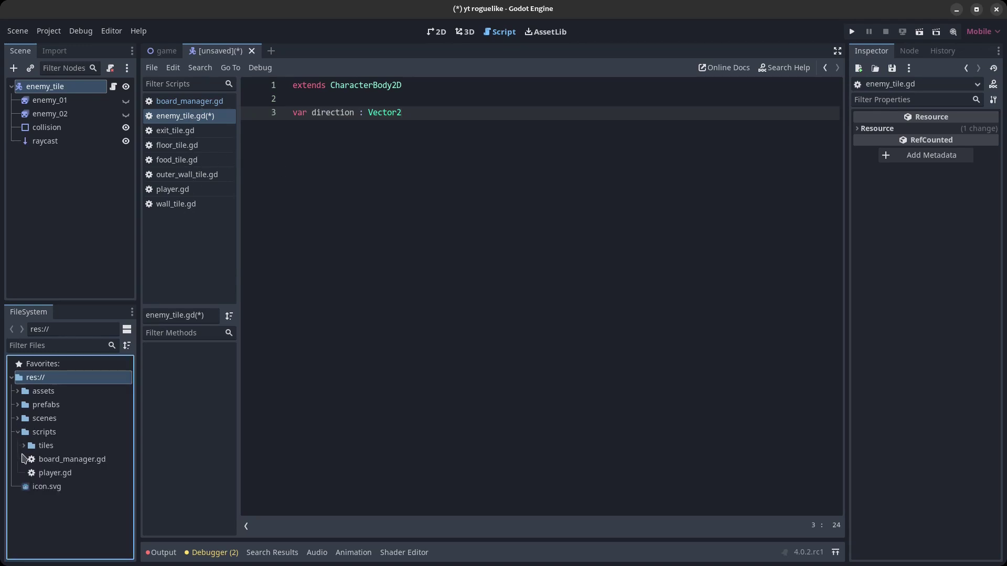
Create a new game_controller.gd script in the scripts folder
{"action": "left_click", "coordinate": [24, 445]}
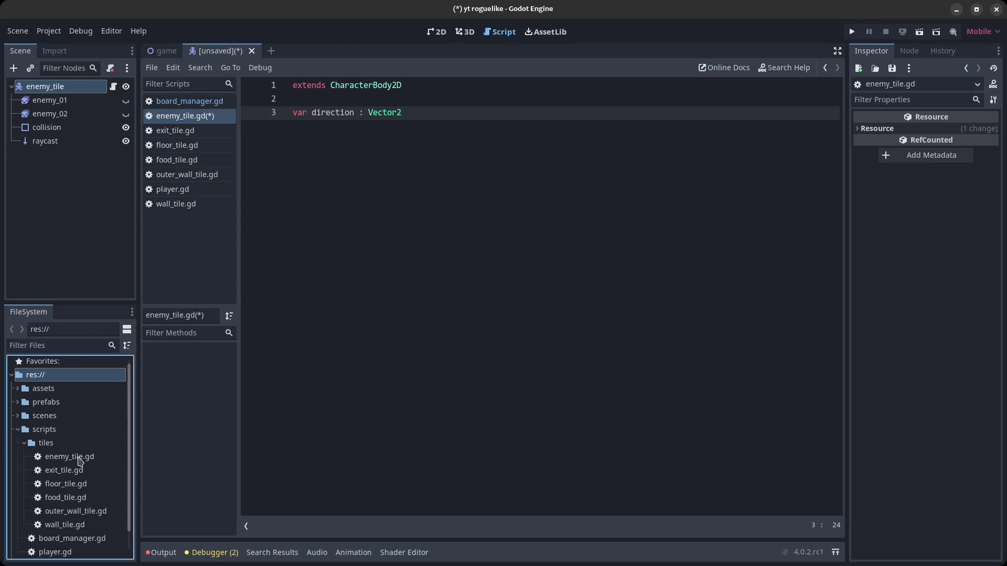
{"action": "scroll", "coordinate": [97, 466], "scroll_direction": "down", "scroll_amount": 1}
{"action": "scroll", "coordinate": [97, 465], "scroll_direction": "up", "scroll_amount": 1}
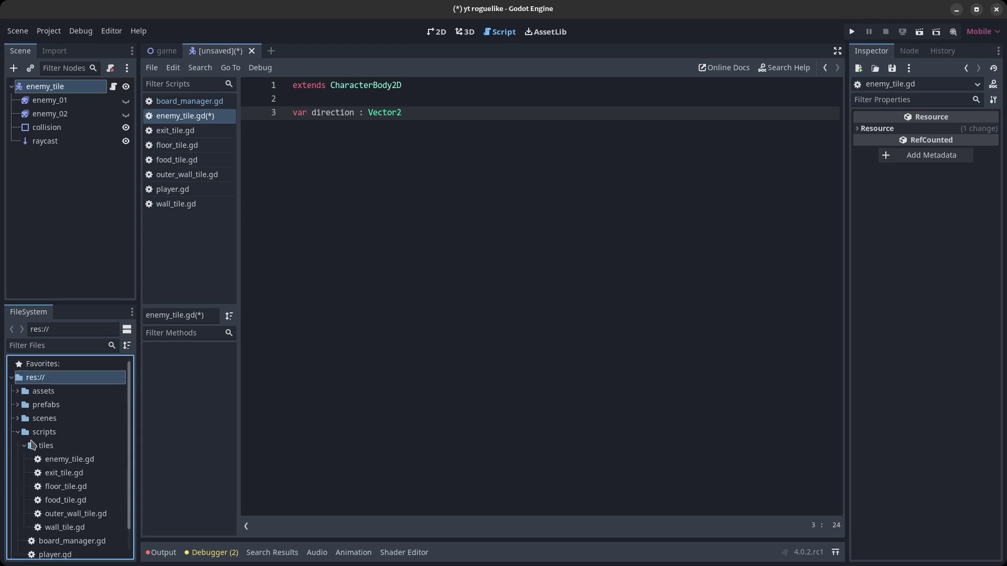
{"action": "left_click", "coordinate": [24, 446]}
{"action": "left_click", "coordinate": [48, 431]}
{"action": "right_click", "coordinate": [45, 434]}
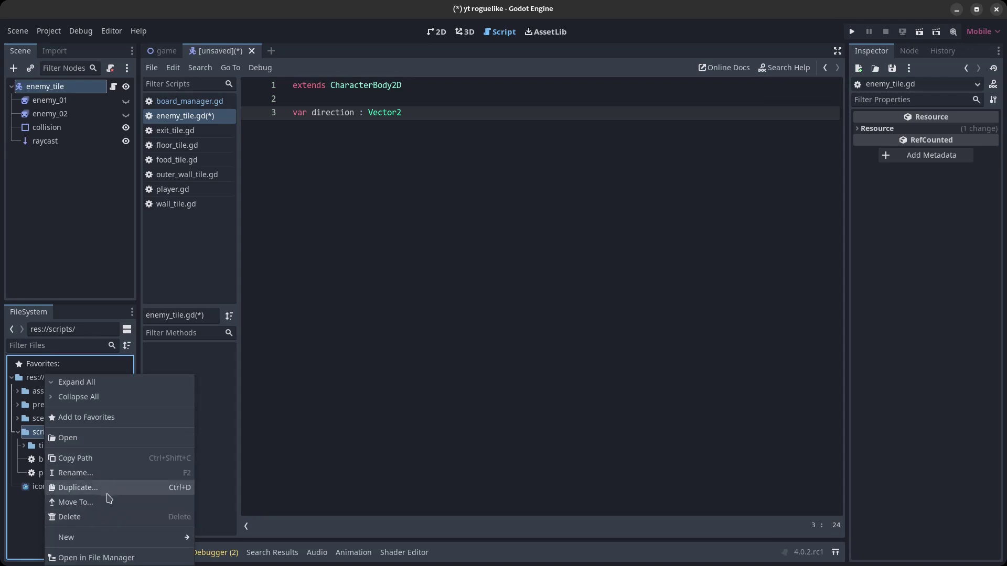
{"action": "mouse_move", "coordinate": [126, 540]}
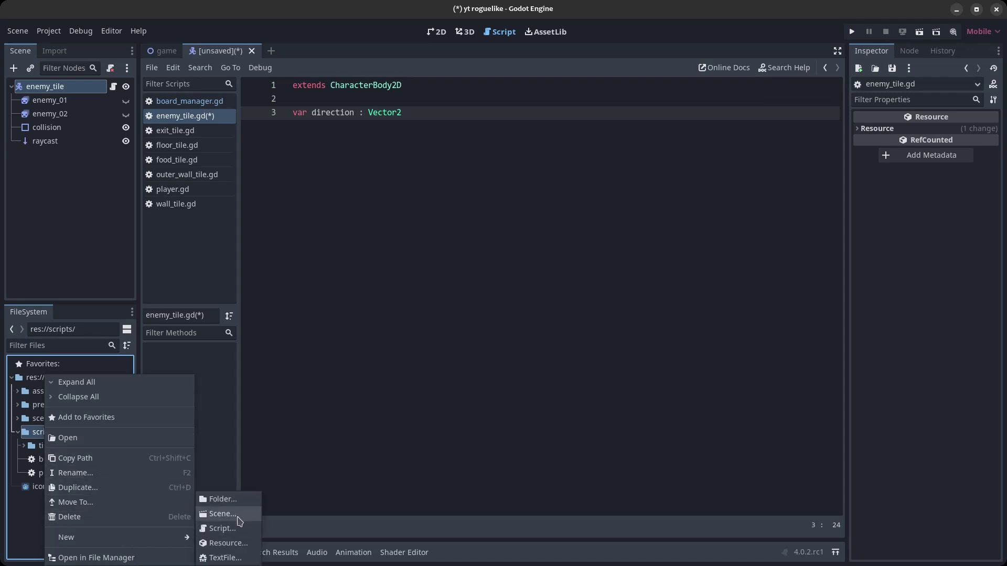
{"action": "left_click", "coordinate": [250, 530]}
{"action": "type", "text": "game_controller"}
{"action": "key", "text": "Return"}
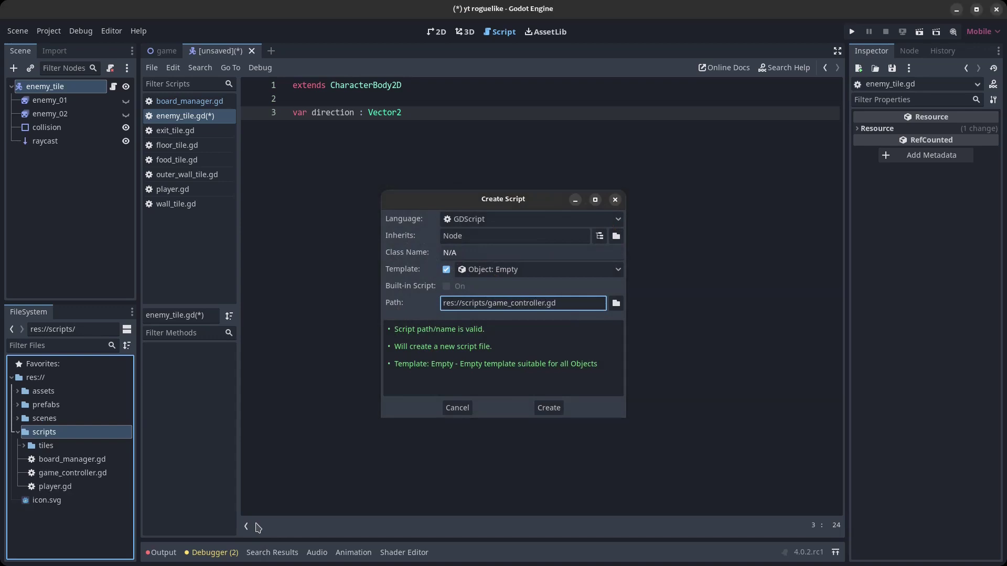
Add 'var grid_size: int = 32' below extends Node in game_controller.gd
{"action": "double_click", "coordinate": [84, 473]}
{"action": "left_click", "coordinate": [353, 254]}
{"action": "key", "text": "Return"}
{"action": "type", "text": "var gr"}
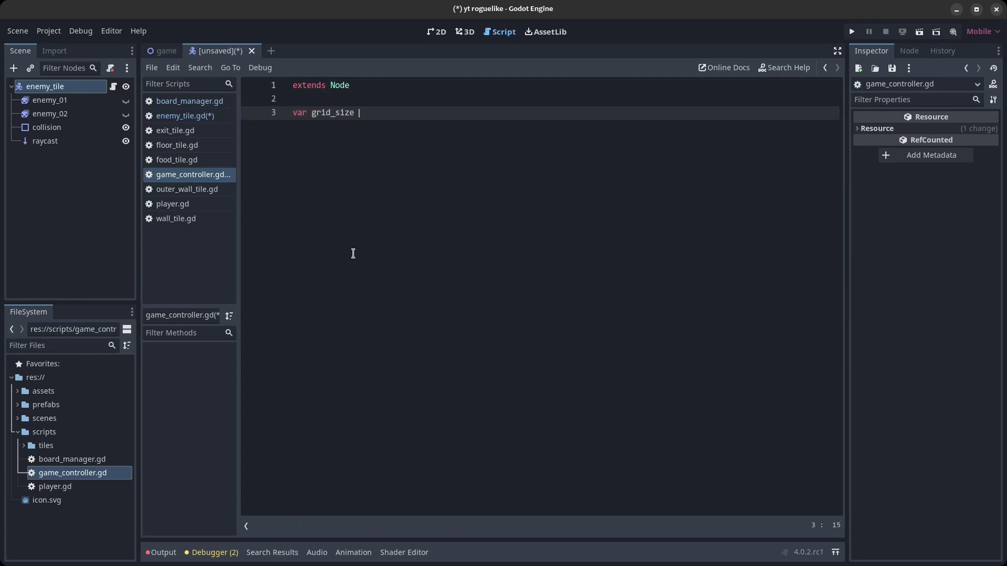
{"action": "type", "text": "id_size: int = "}
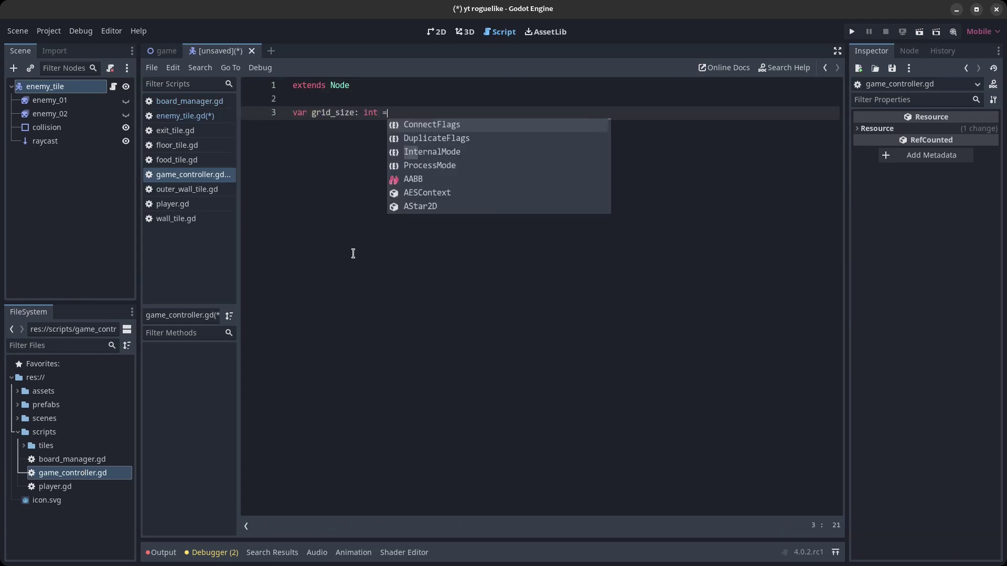
{"action": "type", "text": "32"}
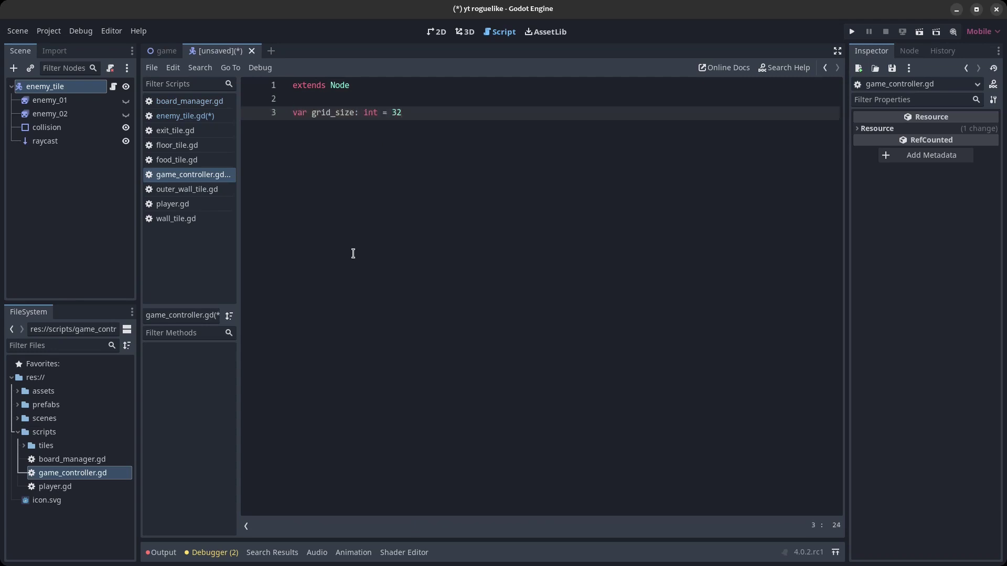
{"action": "key", "text": "ctrl+s"}
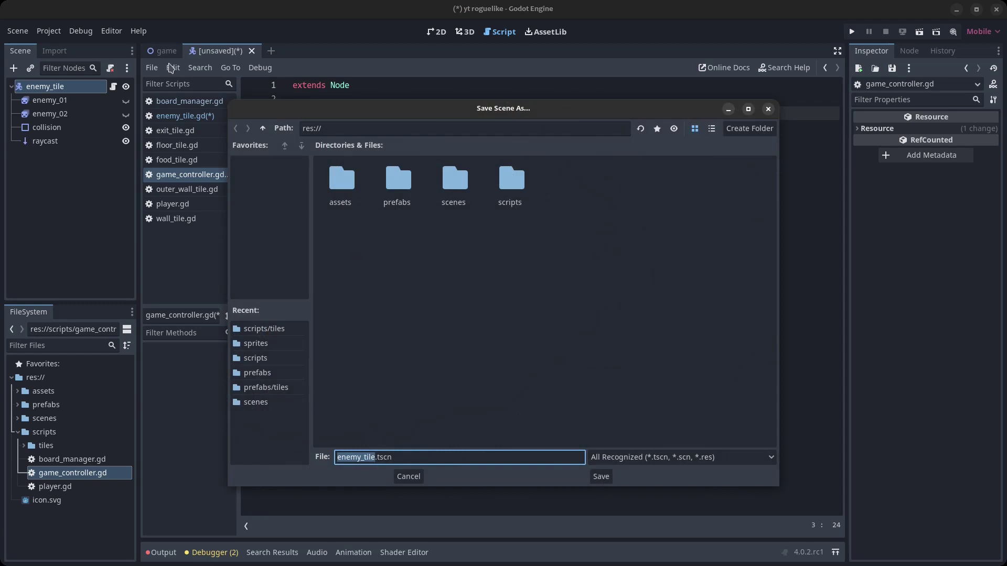
{"action": "key", "text": "Escape"}
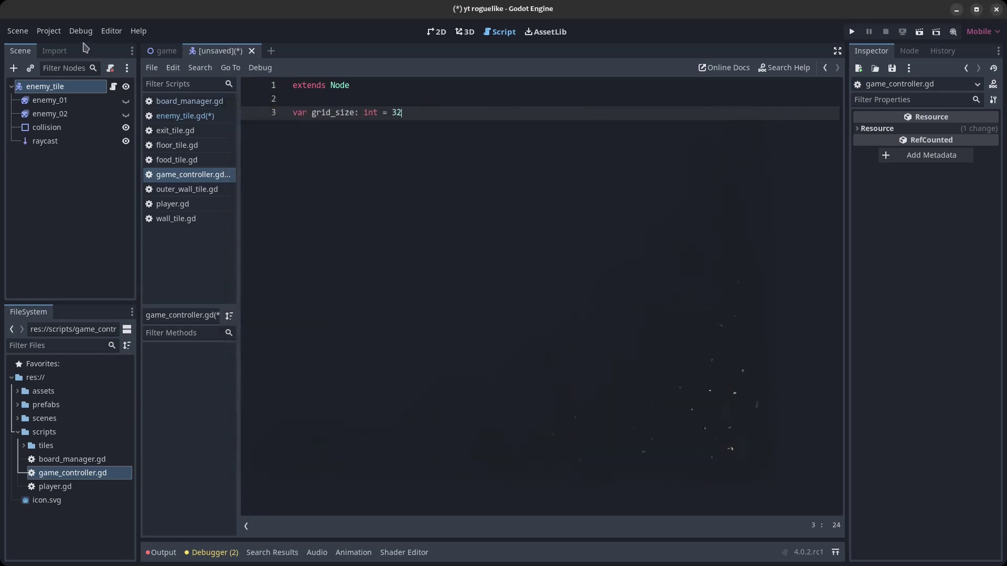
{"action": "left_click", "coordinate": [49, 31]}
Add res://scripts/game_controller.gd as the GameController autoload, then close Project Settings
{"action": "left_click", "coordinate": [58, 47]}
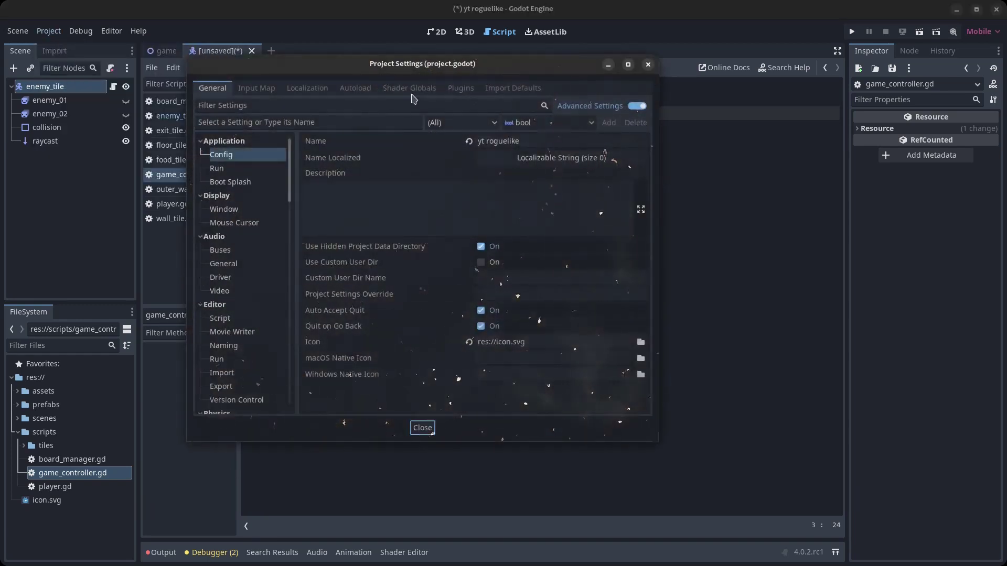
{"action": "left_click", "coordinate": [351, 90]}
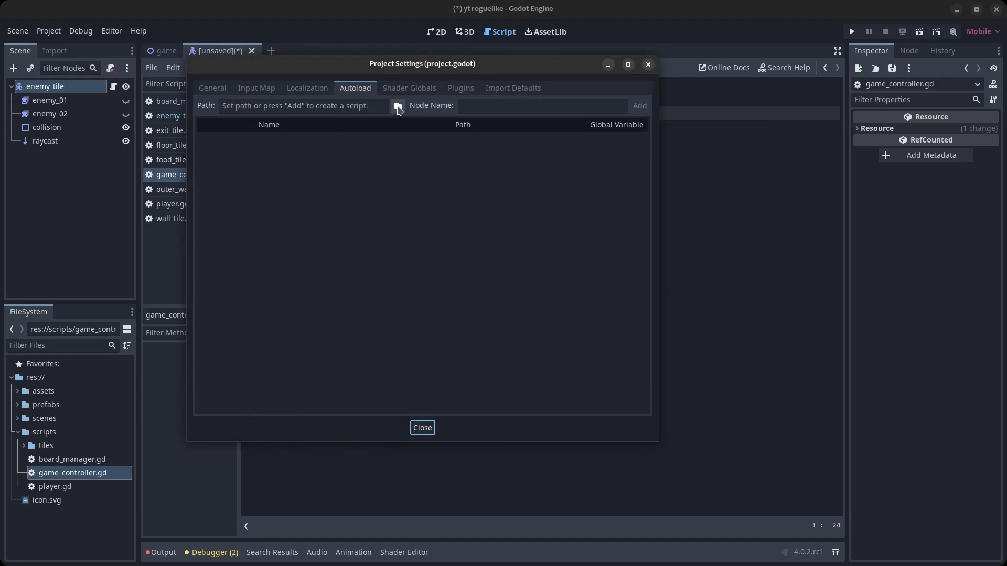
{"action": "left_click", "coordinate": [398, 105]}
{"action": "double_click", "coordinate": [512, 179]}
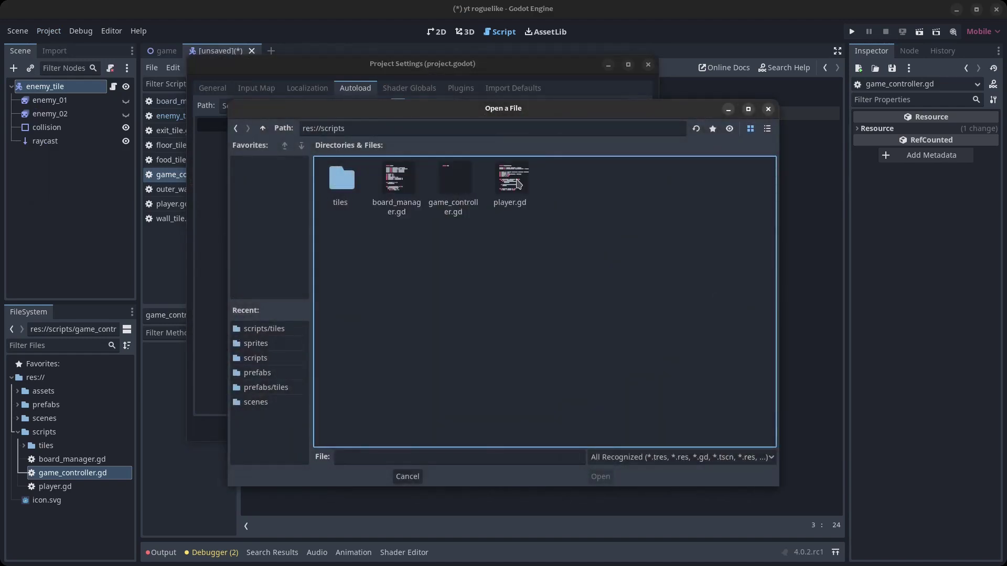
{"action": "double_click", "coordinate": [444, 183]}
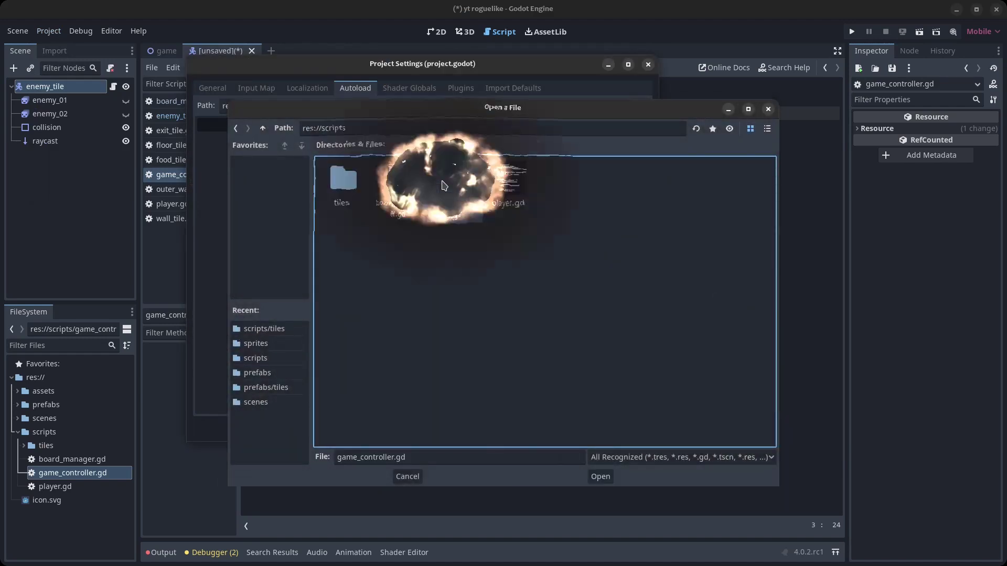
{"action": "left_click", "coordinate": [640, 105]}
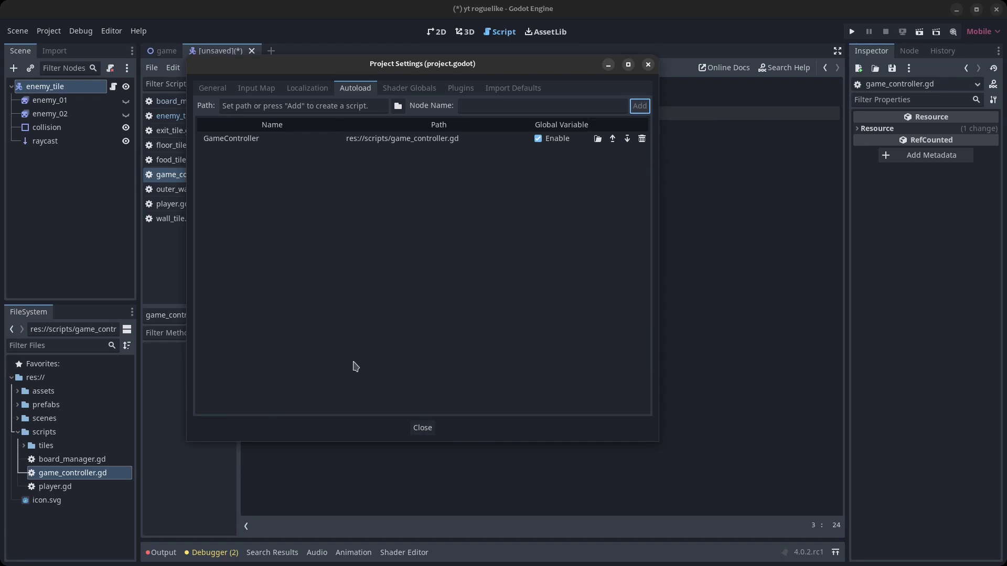
{"action": "left_click", "coordinate": [422, 429]}
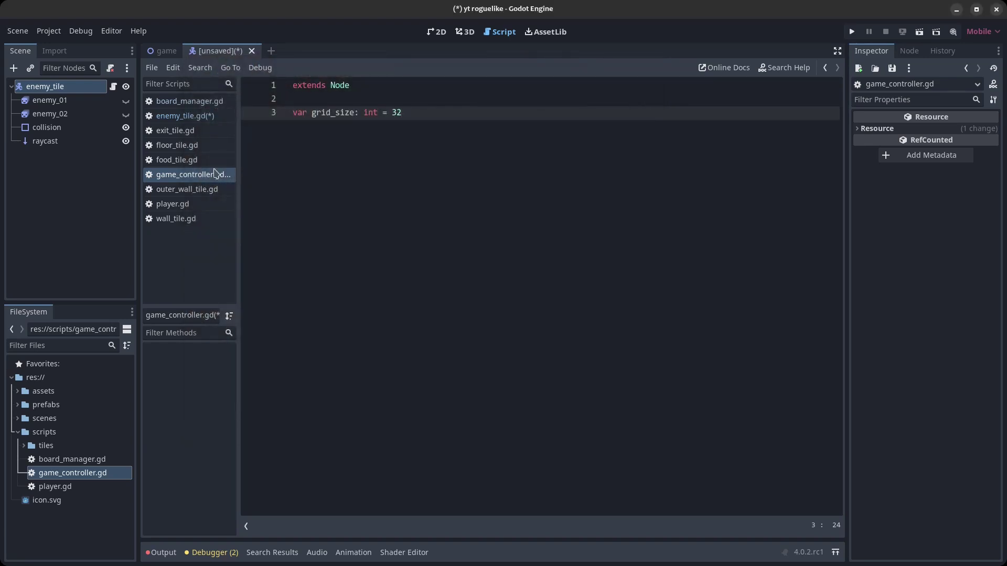
Add 'var grid_size : GameController.grid_size' on line 4 of enemy_tile.gd and begin saving the scene
{"action": "left_click", "coordinate": [197, 117]}
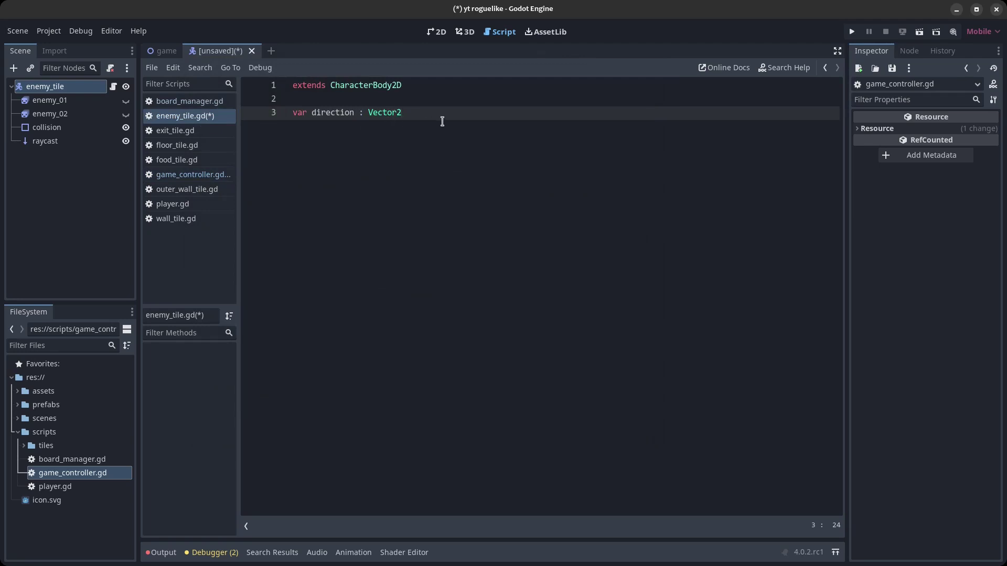
{"action": "key", "text": "Return"}
{"action": "type", "text": "grid_size : Game"}
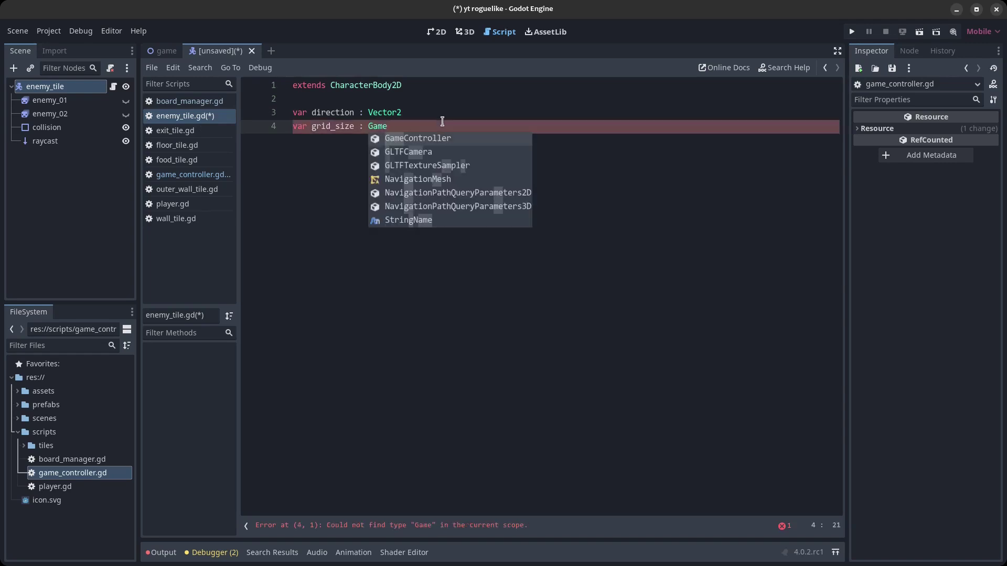
{"action": "key", "text": "Return"}
{"action": "type", "text": "."}
{"action": "type", "text": "_size"}
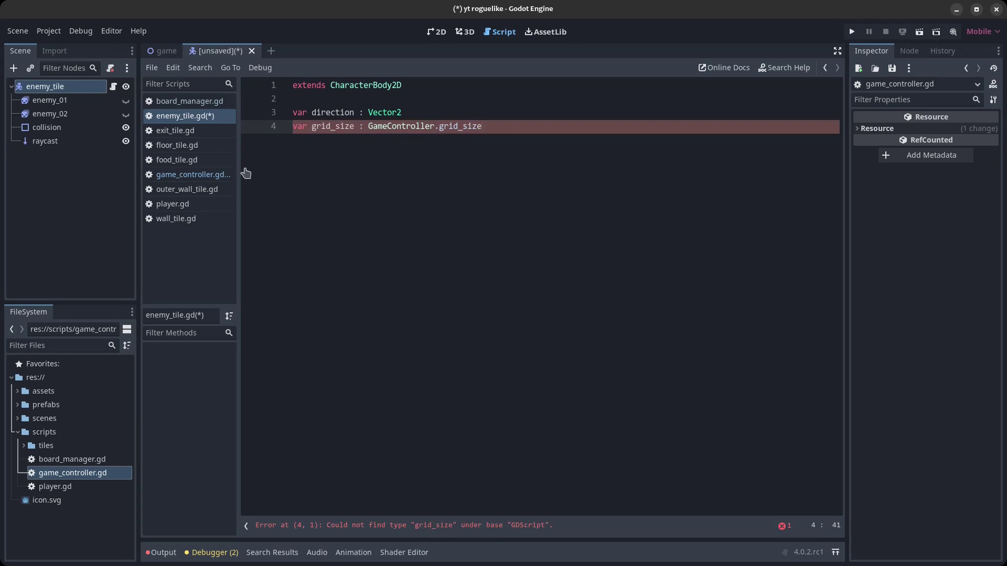
{"action": "left_click", "coordinate": [215, 179]}
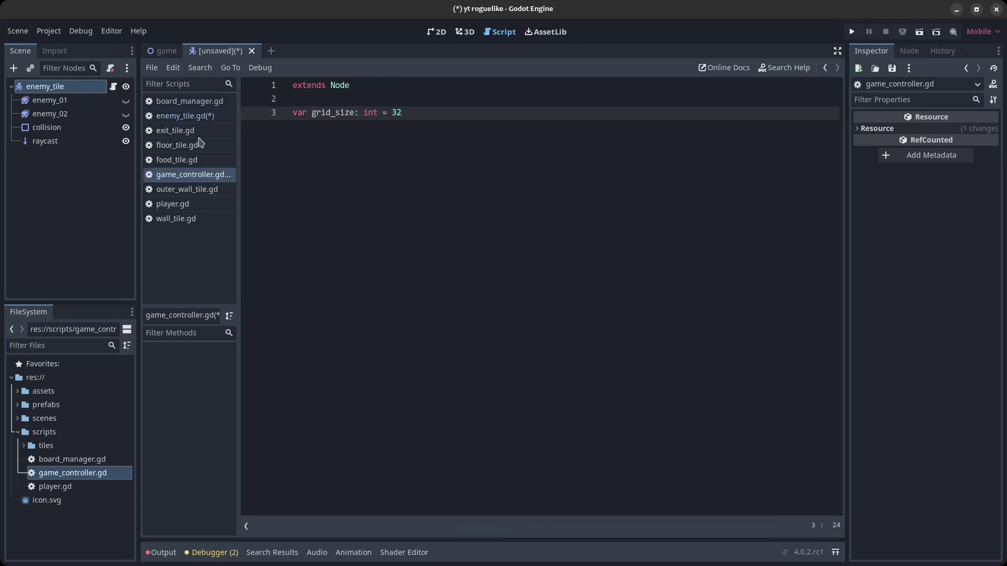
{"action": "left_click", "coordinate": [198, 118]}
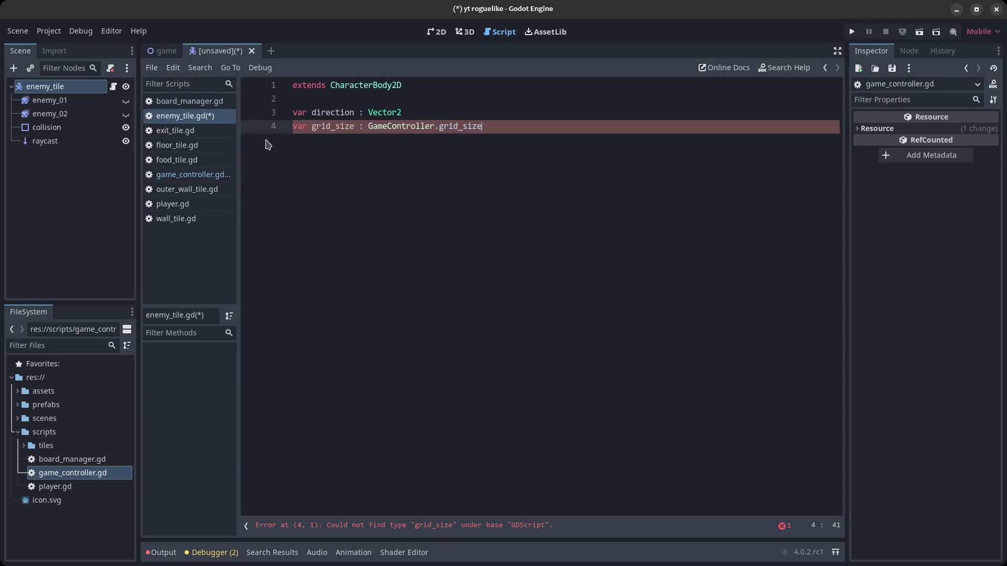
{"action": "key", "text": "ctrl+s"}
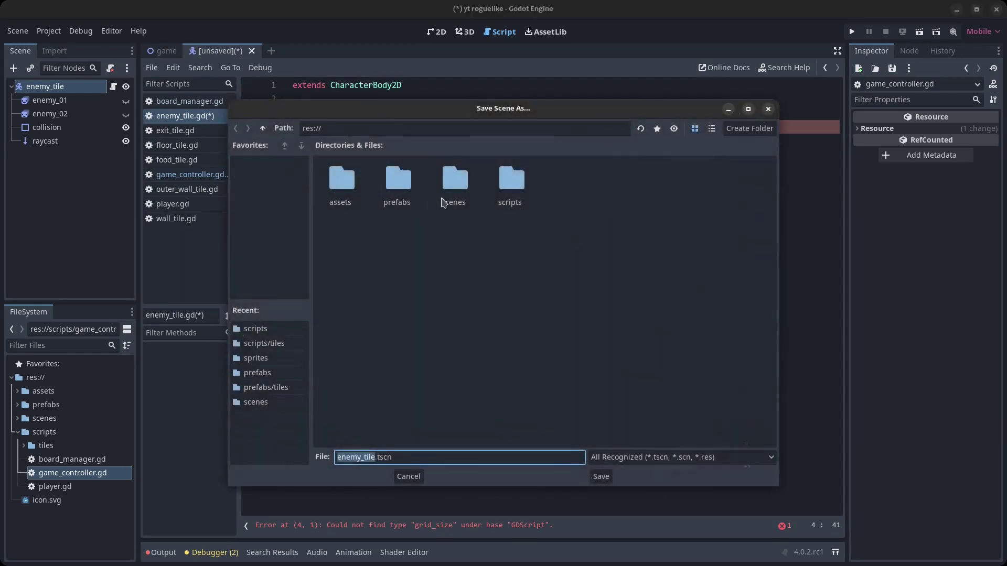
Save the scene as enemy_tile.tscn in prefabs/tiles
{"action": "double_click", "coordinate": [401, 183]}
{"action": "double_click", "coordinate": [342, 179]}
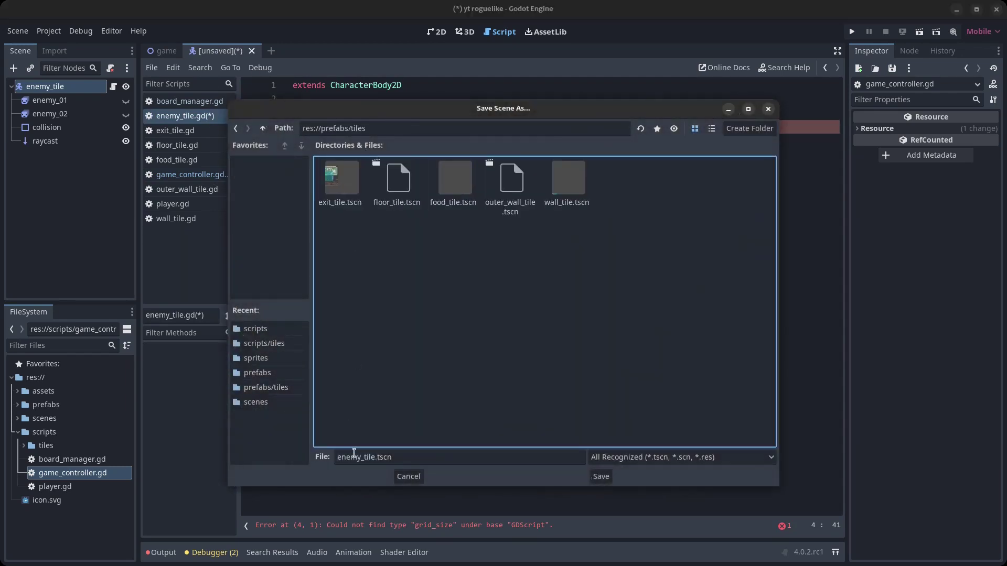
{"action": "left_click", "coordinate": [597, 478]}
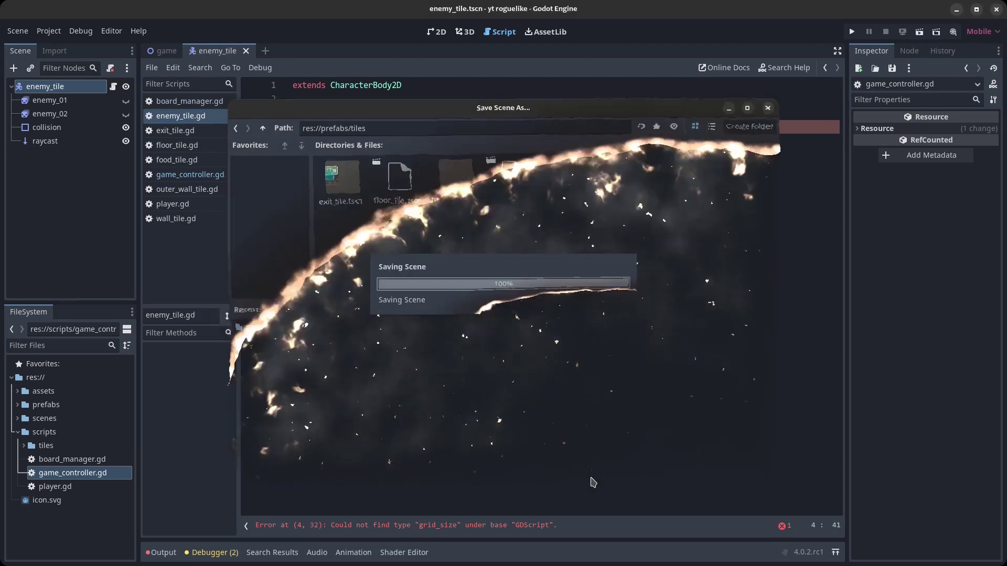
Change line 4 to 'var grid_size : int = GameController.grid_size'
{"action": "left_click", "coordinate": [434, 139]}
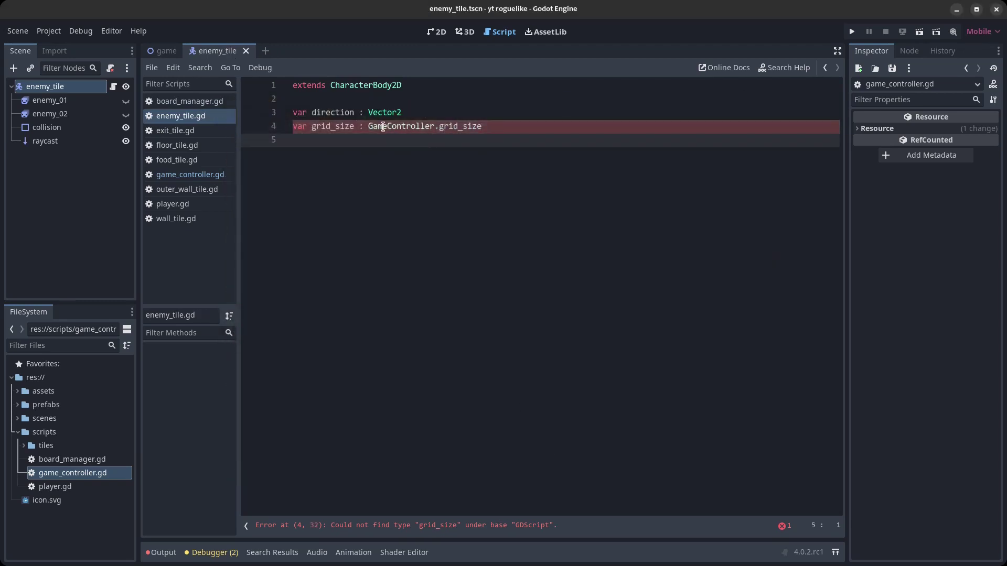
{"action": "left_click", "coordinate": [207, 176]}
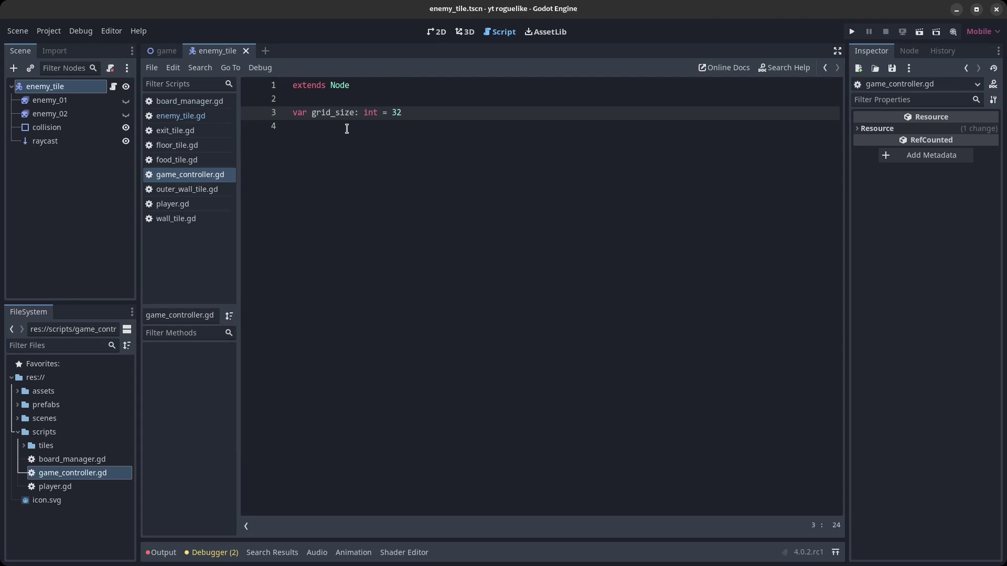
{"action": "left_click", "coordinate": [211, 117]}
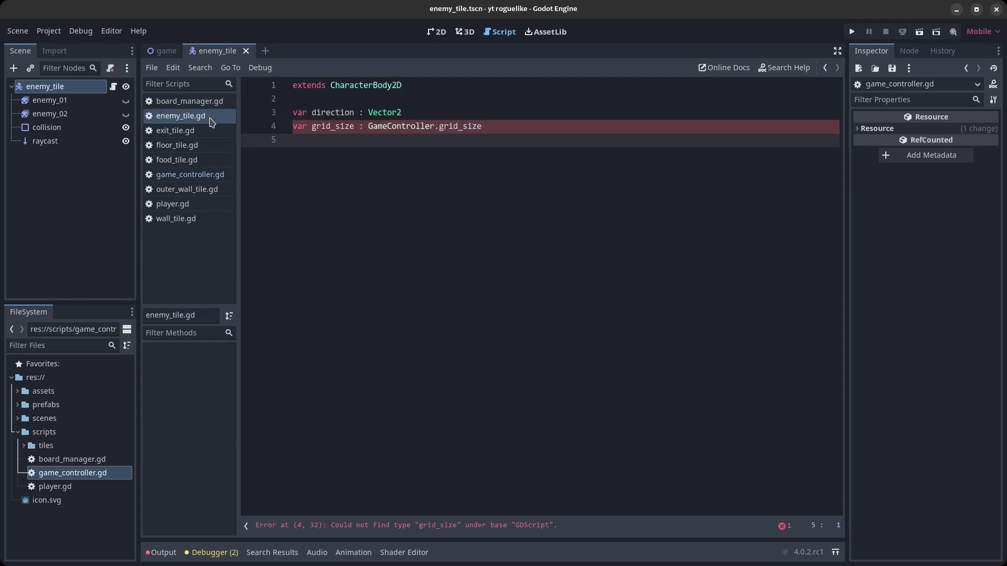
{"action": "left_click", "coordinate": [360, 128]}
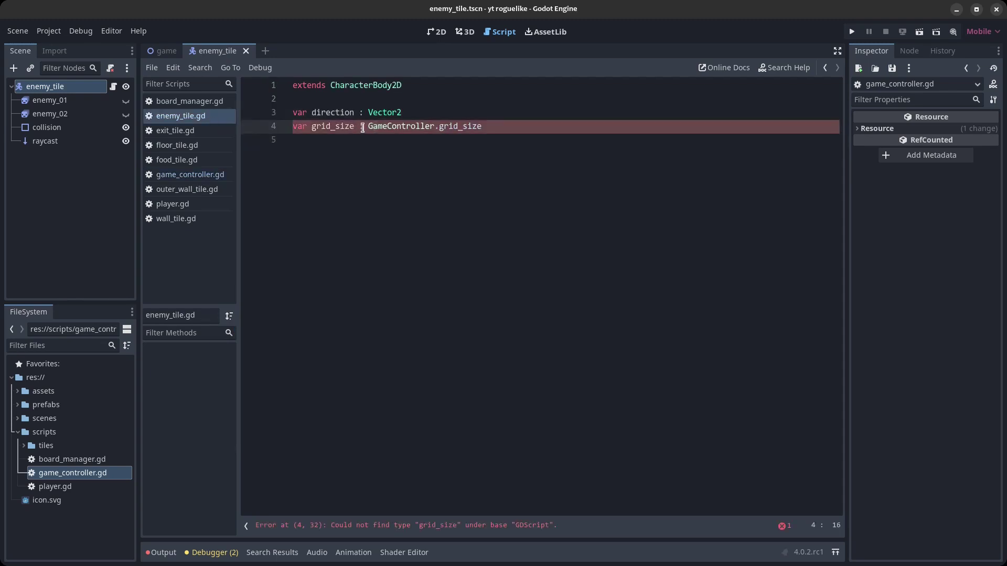
{"action": "type", "text": "int ="}
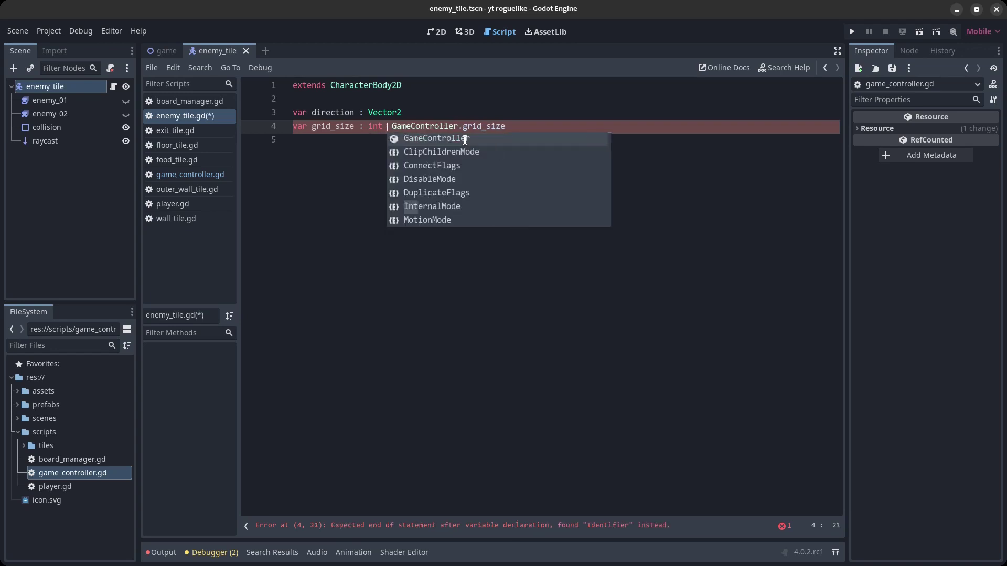
{"action": "key", "text": "Escape"}
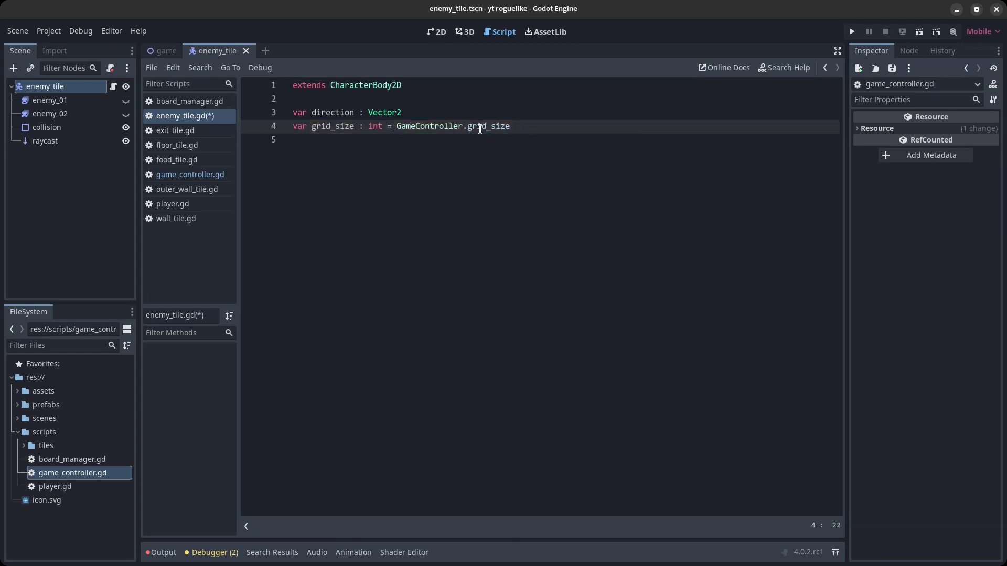
{"action": "left_click", "coordinate": [530, 127]}
{"action": "key", "text": "Return"}
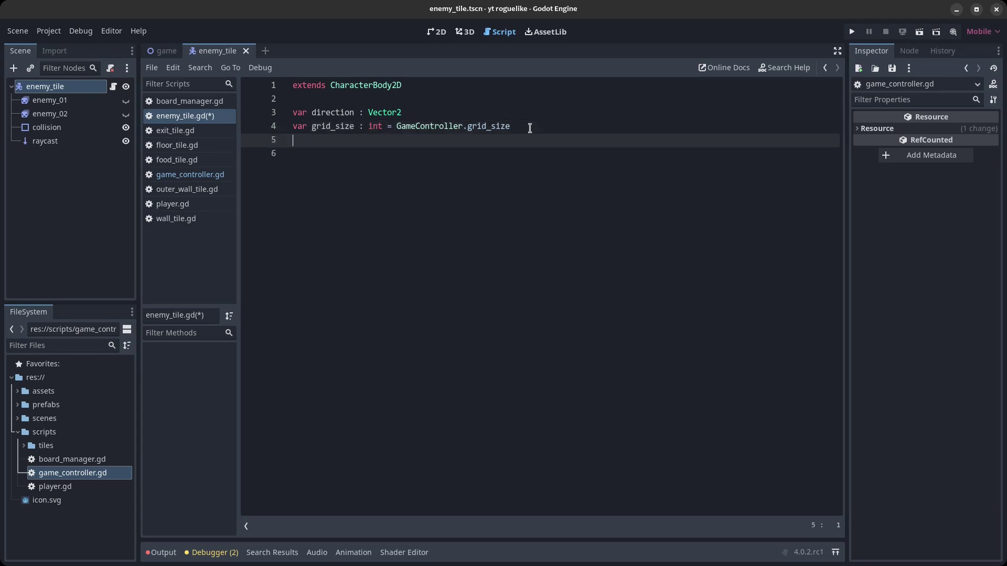
Declare 'var animator : AnimatedSprite2D' in enemy_tile.gd
{"action": "type", "text": "vara"}
{"action": "type", "text": "toir"}
{"action": "type", "text": ": Abiu"}
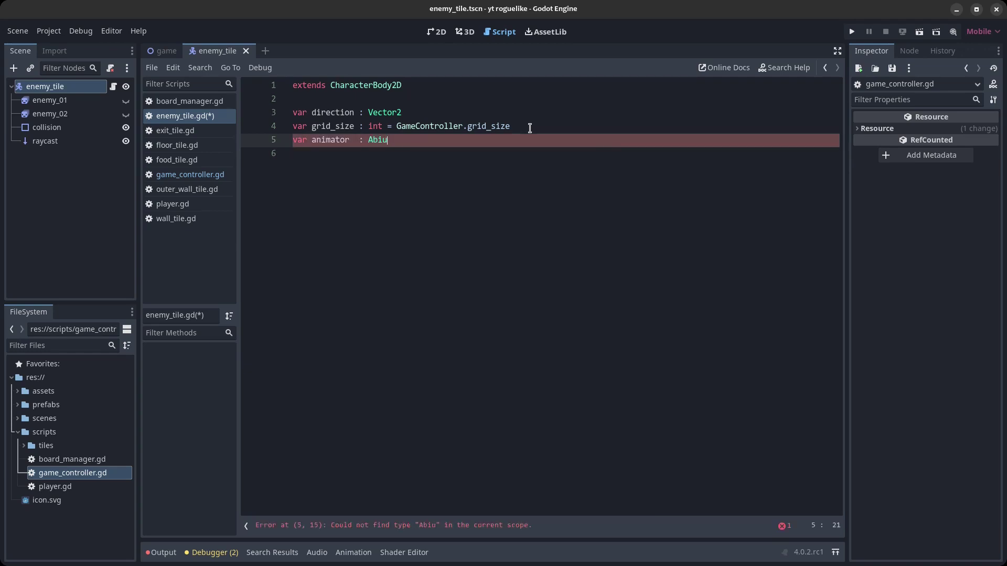
{"action": "key", "text": "BackSpace"}
{"action": "type", "text": "tedSp"}
{"action": "key", "text": "Return"}
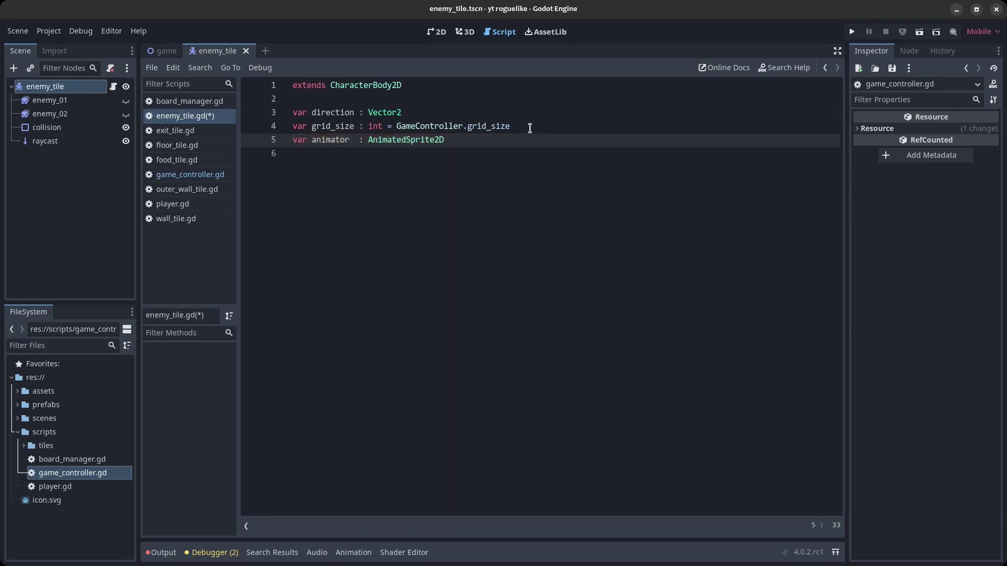
{"action": "key", "text": "Return"}
{"action": "type", "text": "var str"}
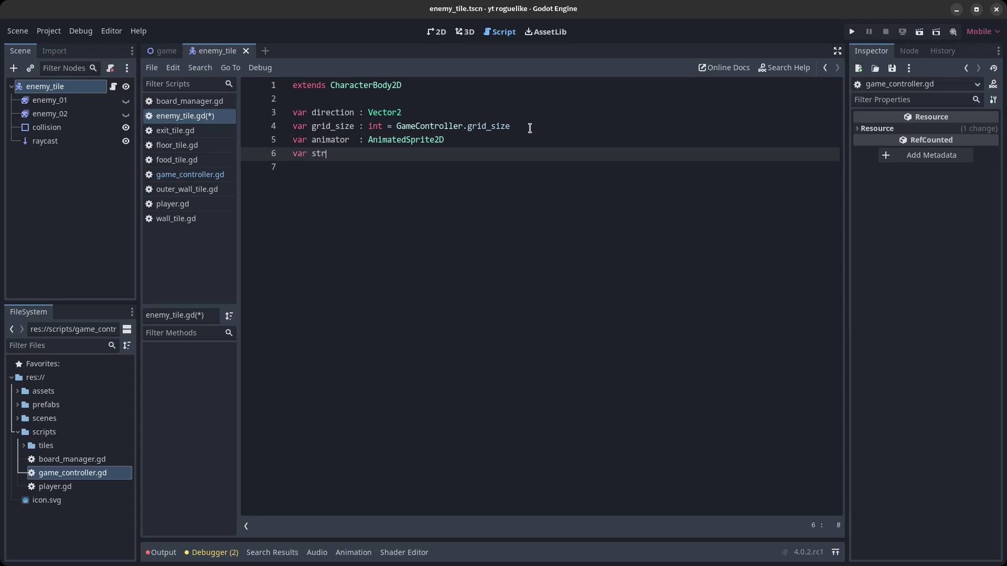
Add 'var strong : int = 5' and 'var health : int = 2' below it
{"action": "type", "text": "ong"}
{"action": "type", "text": "    : int = "}
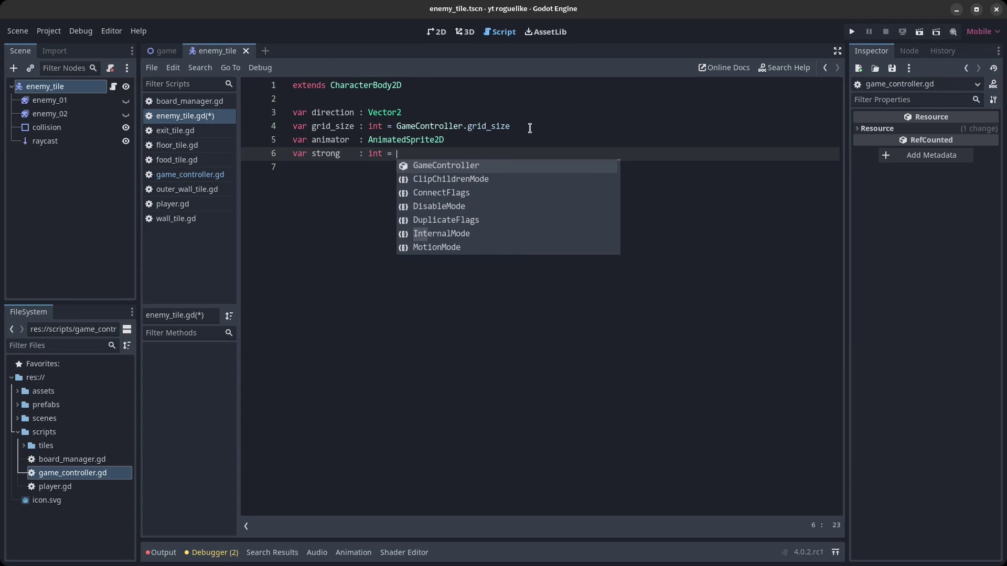
{"action": "type", "text": "5"}
{"action": "key", "text": "Return"}
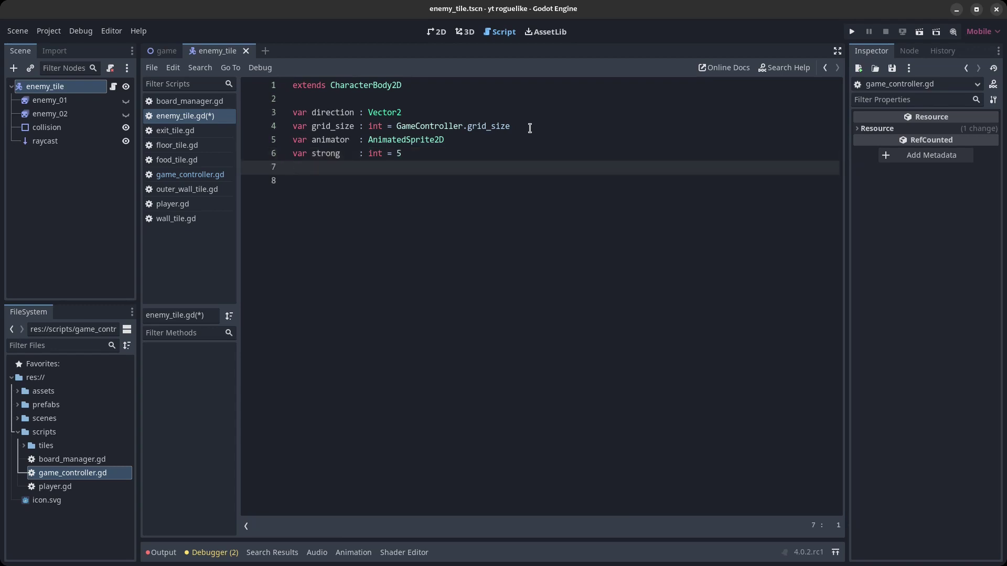
{"action": "type", "text": "varhealt"}
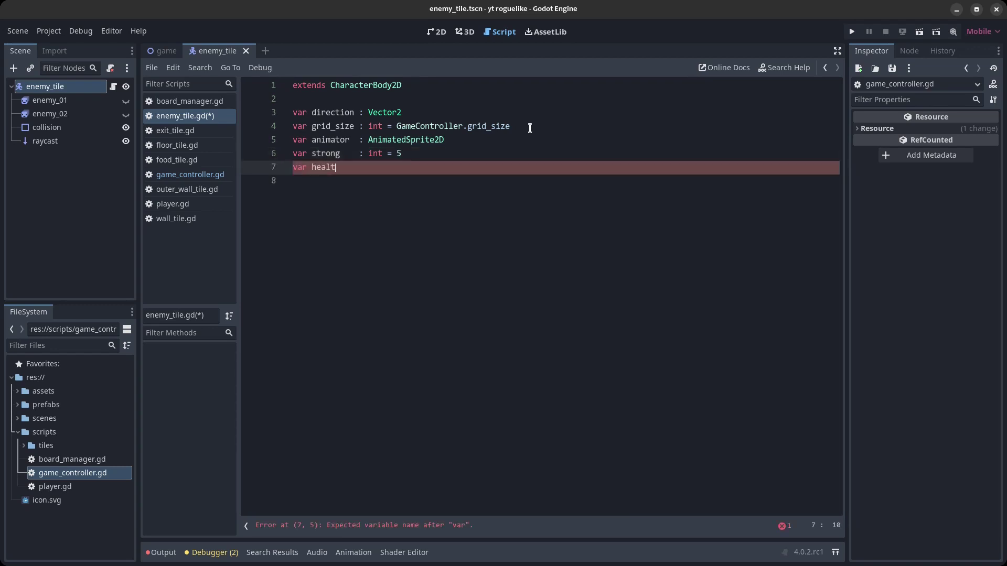
{"action": "type", "text": "h    : it"}
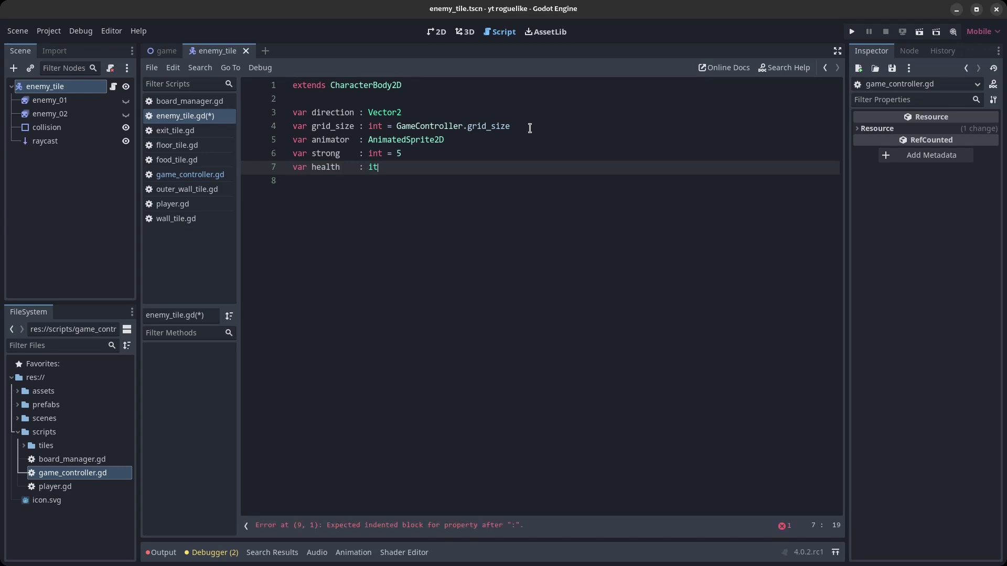
{"action": "key", "text": "Return"}
{"action": "type", "text": "= "}
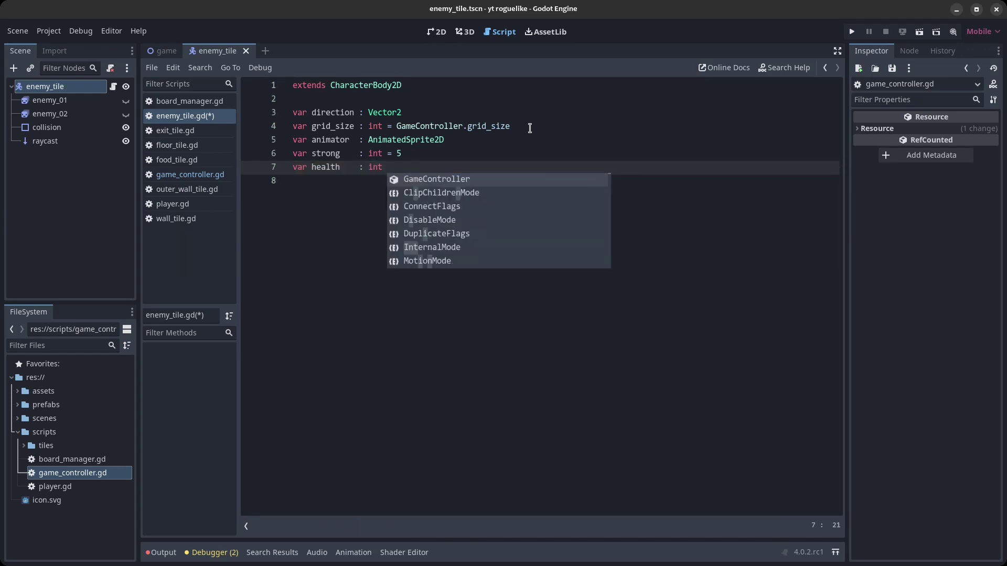
{"action": "type", "text": "2"}
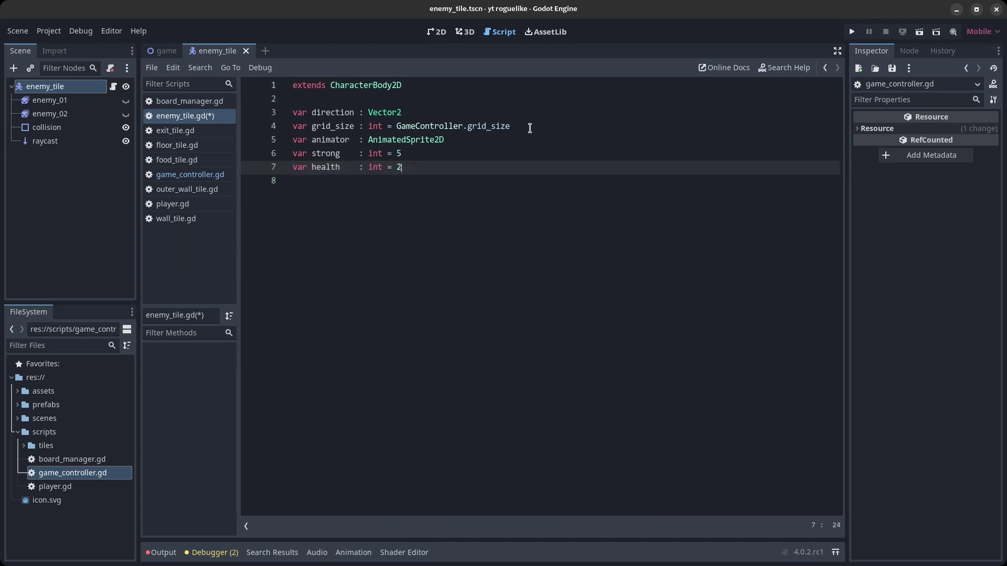
{"action": "key", "text": "Return"}
{"action": "key", "text": "Return"}
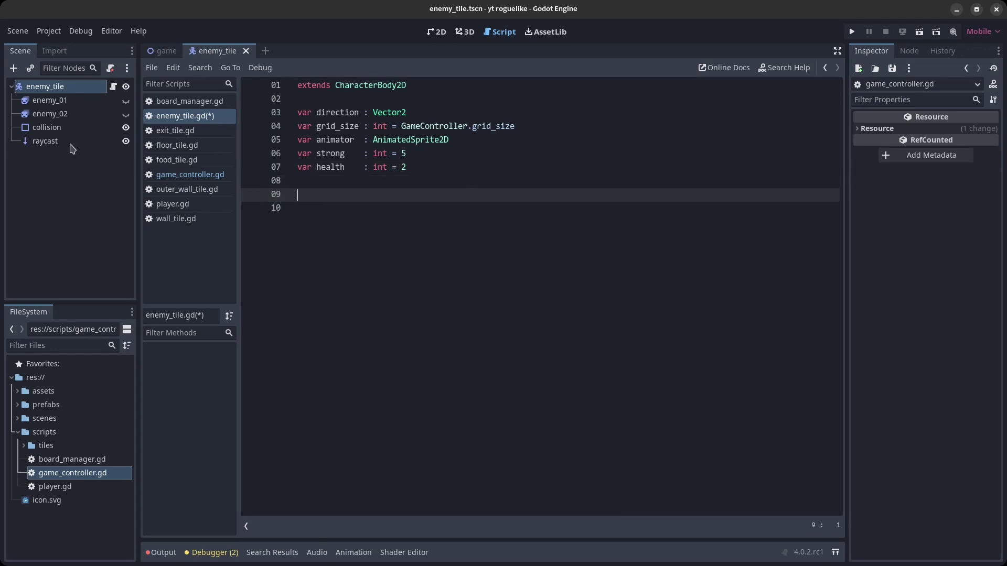
{"action": "left_click", "coordinate": [55, 144]}
{"action": "left_click_drag", "start_coordinate": [57, 146], "coordinate": [323, 207]}
{"action": "key", "text": "Return"}
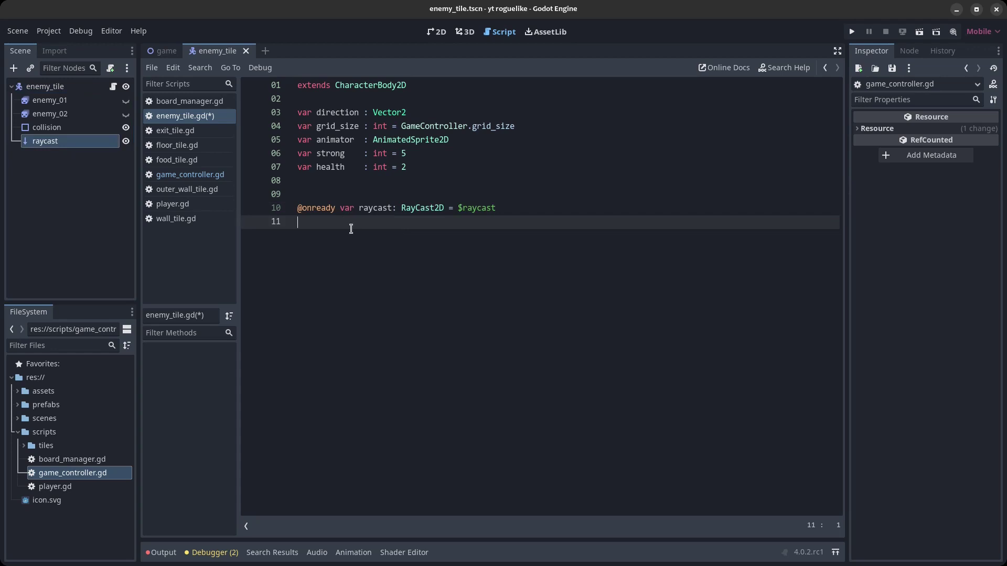
{"action": "left_click", "coordinate": [318, 195]}
{"action": "key", "text": "BackSpace"}
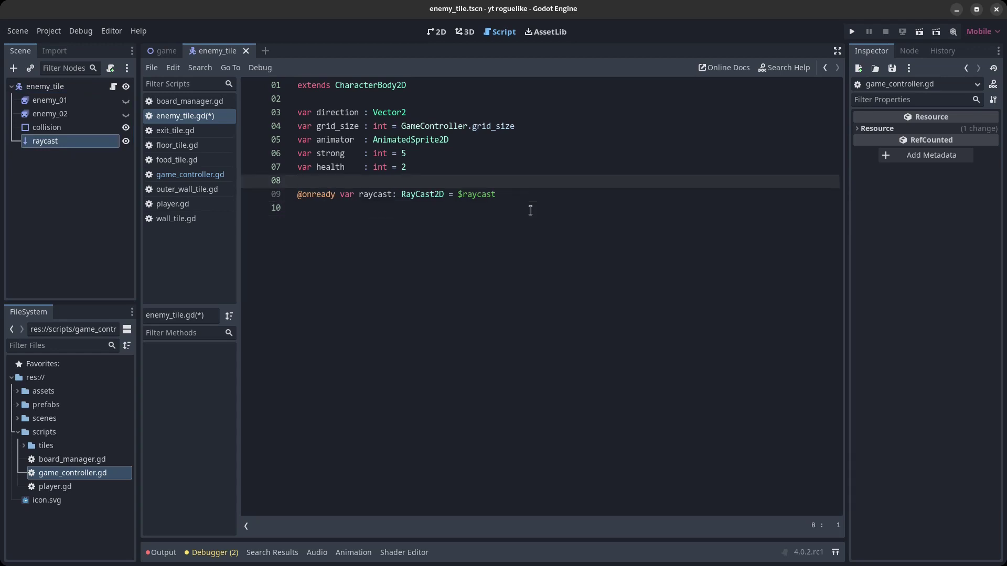
{"action": "left_click", "coordinate": [530, 210]}
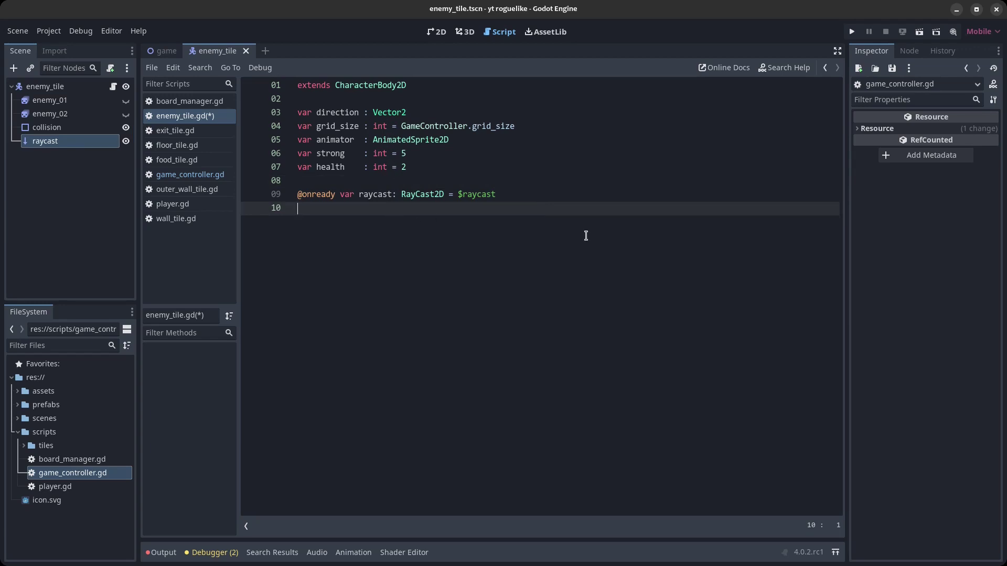
Add a _ready function that calls randomize()
{"action": "key", "text": "Return"}
{"action": "type", "text": "_r"}
{"action": "key", "text": "Return"}
{"action": "key", "text": "Return"}
{"action": "type", "text": "rand"}
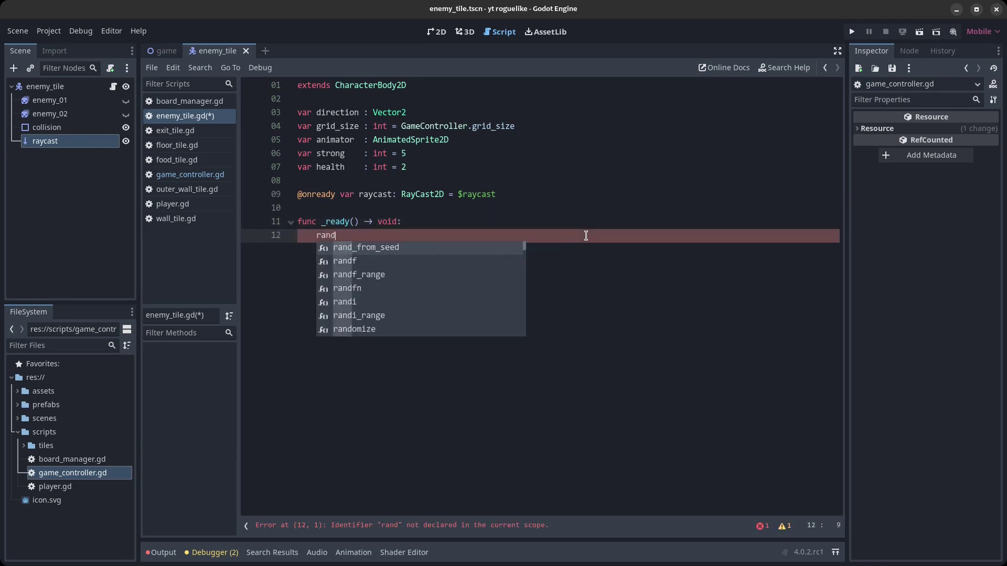
{"action": "type", "text": "omi"}
{"action": "key", "text": "Return"}
{"action": "key", "text": "Return"}
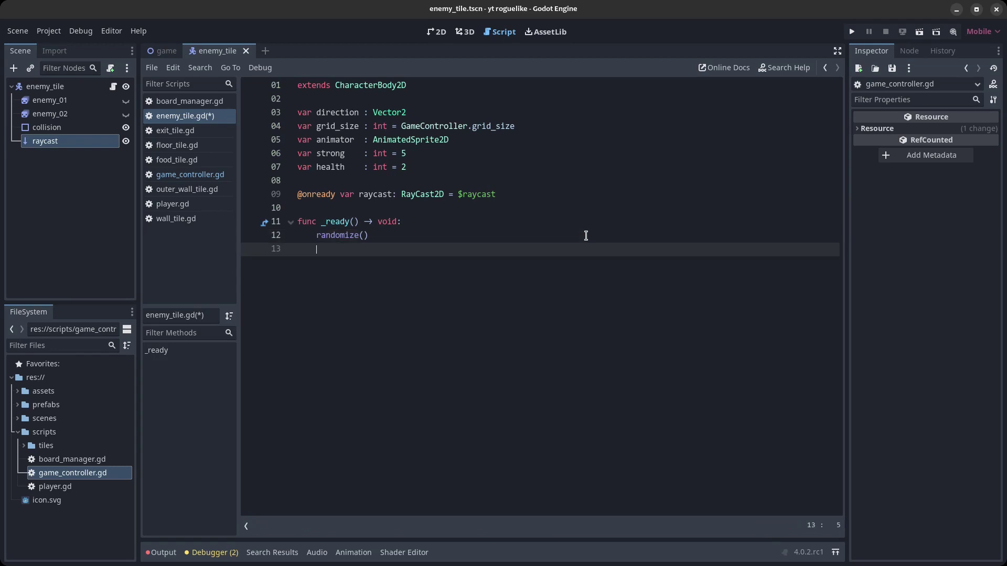
Set animator = $enemy_01 if randi_range(0, 1) == 0 else $enemy_02
{"action": "type", "text": "ani"}
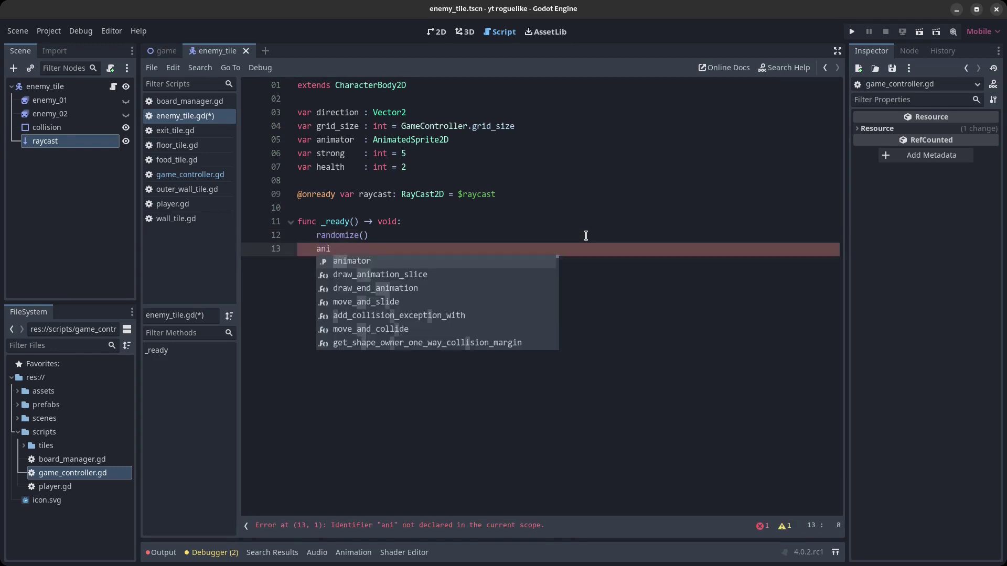
{"action": "key", "text": "Return"}
{"action": "type", "text": "$"}
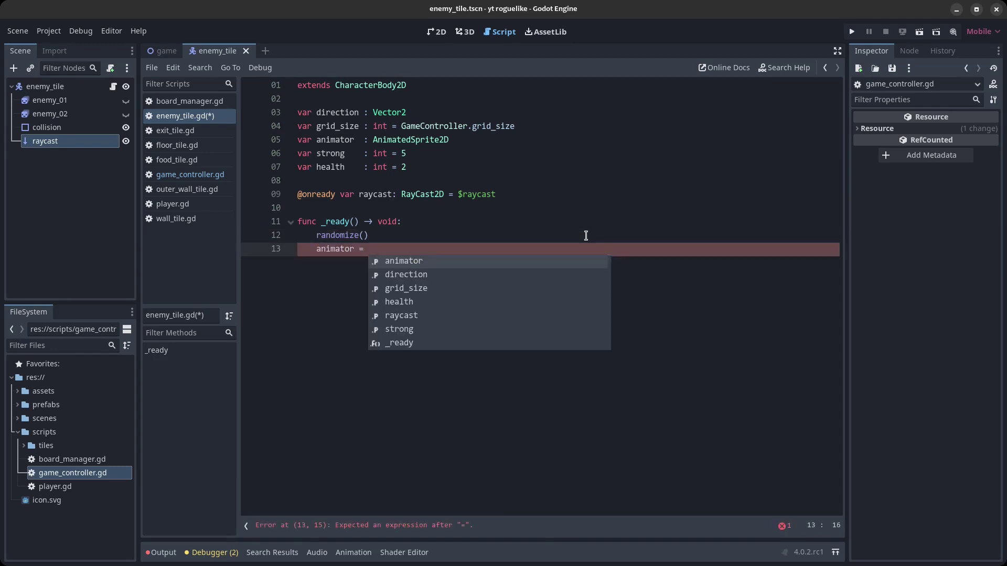
{"action": "type", "text": "enem"}
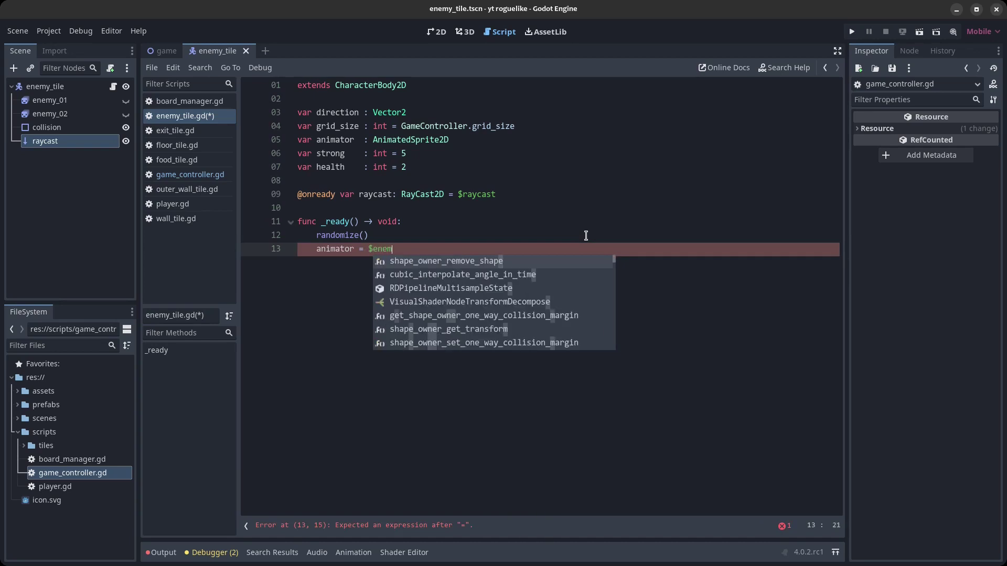
{"action": "key", "text": "Return"}
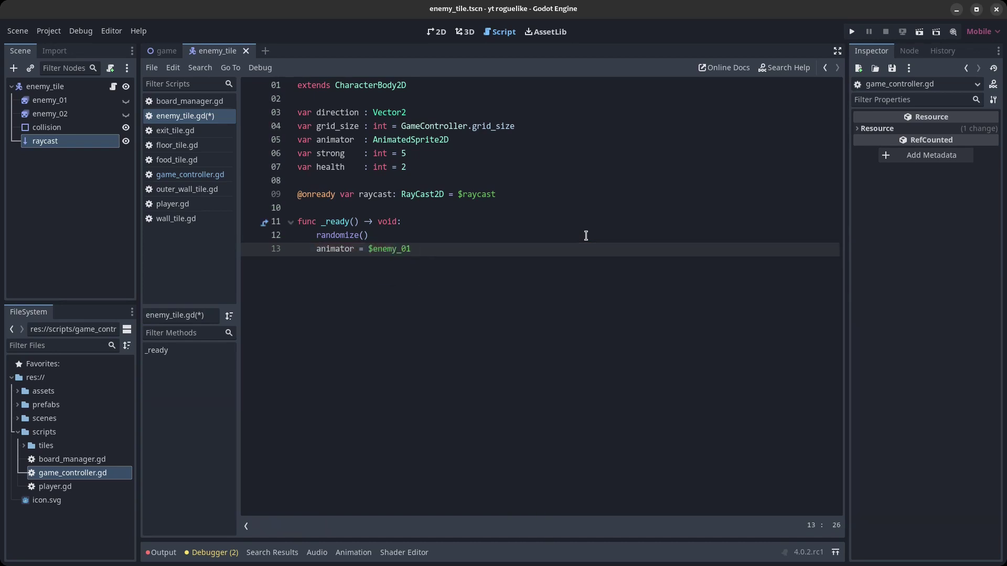
{"action": "type", "text": "rand"}
{"action": "type", "text": "i_r"}
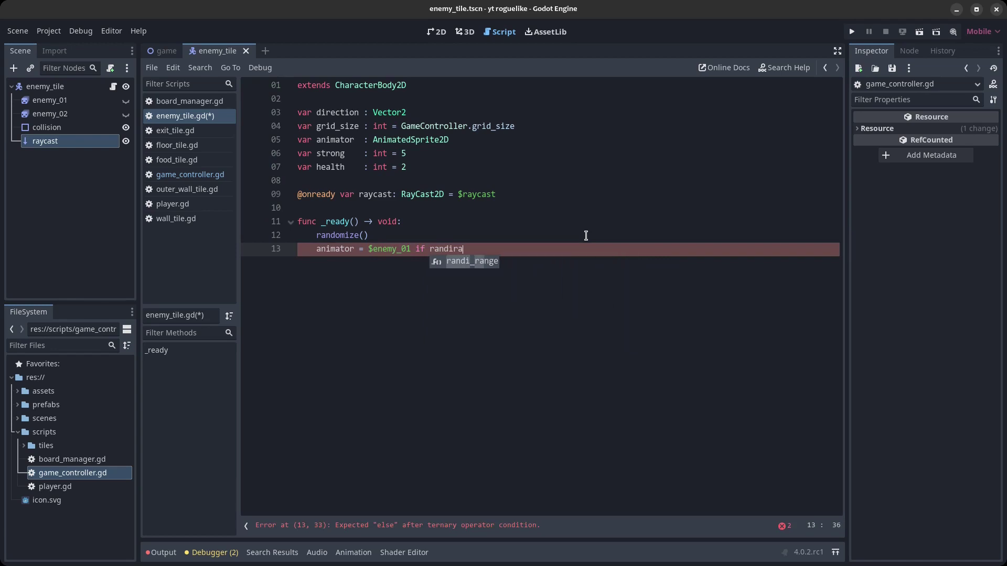
{"action": "key", "text": "Return"}
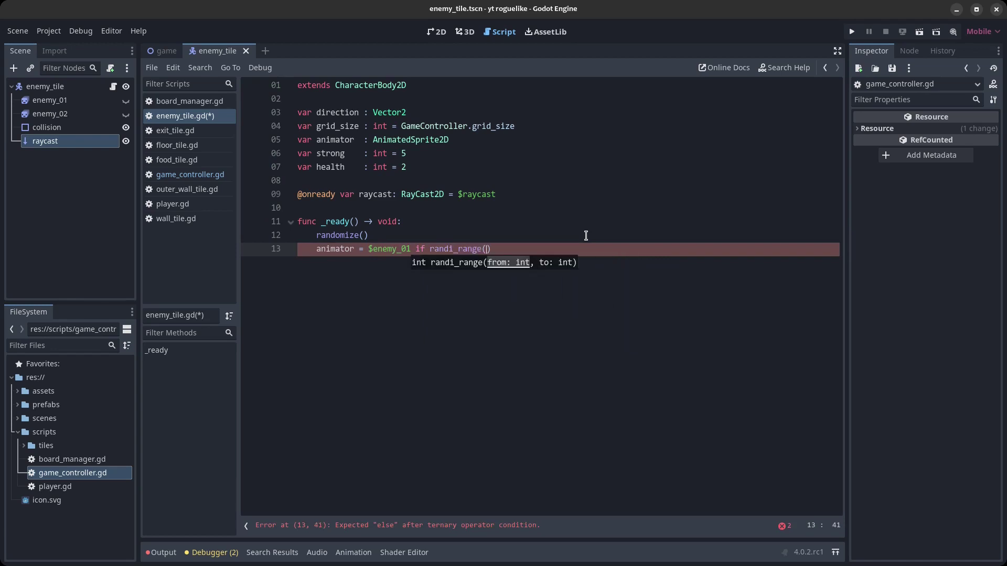
{"action": "type", "text": "0,"}
{"action": "type", "text": ")"}
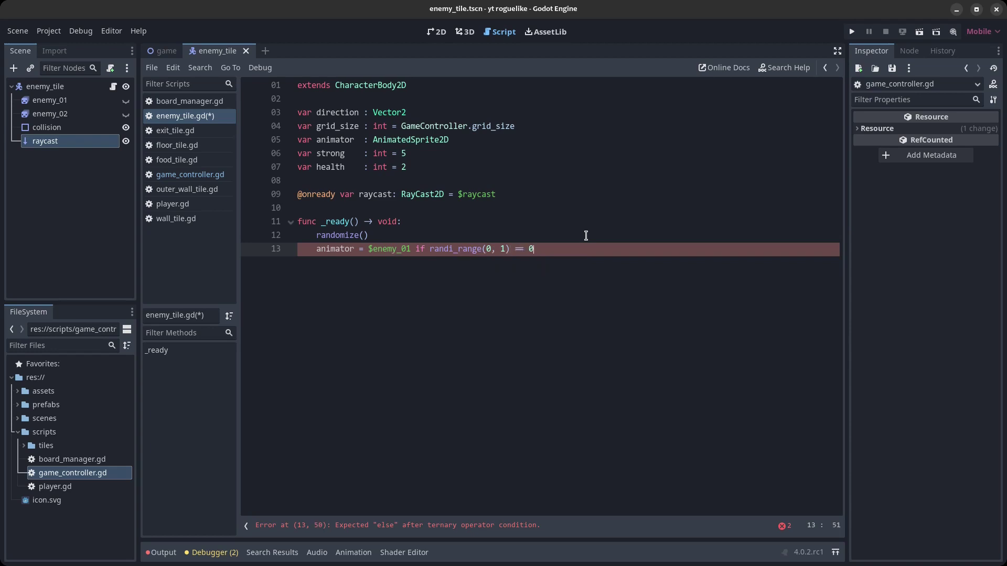
{"action": "key", "text": "BackSpace"}
{"action": "type", "text": "else "}
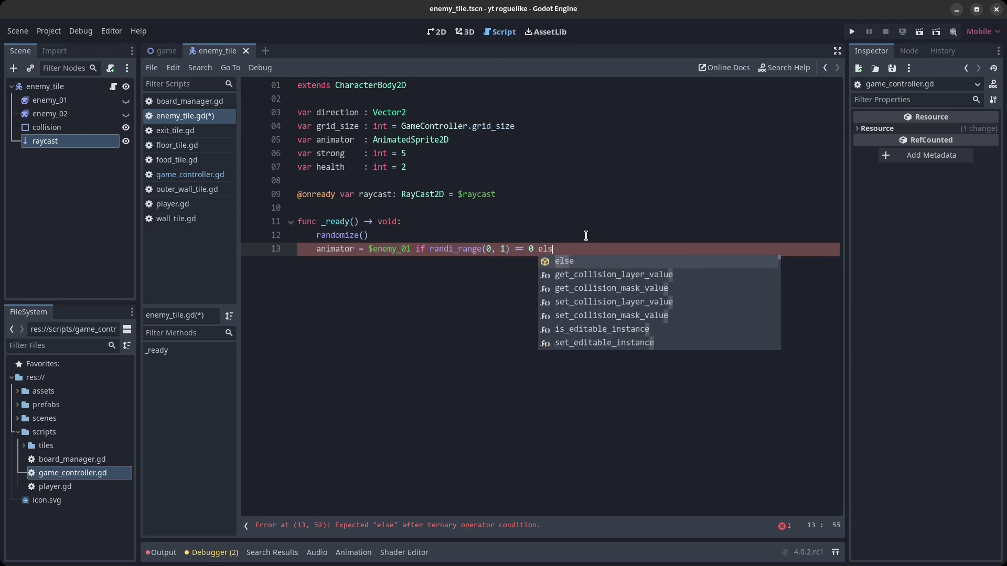
{"action": "type", "text": "$enem"}
{"action": "key", "text": "Down"}
{"action": "key", "text": "Return"}
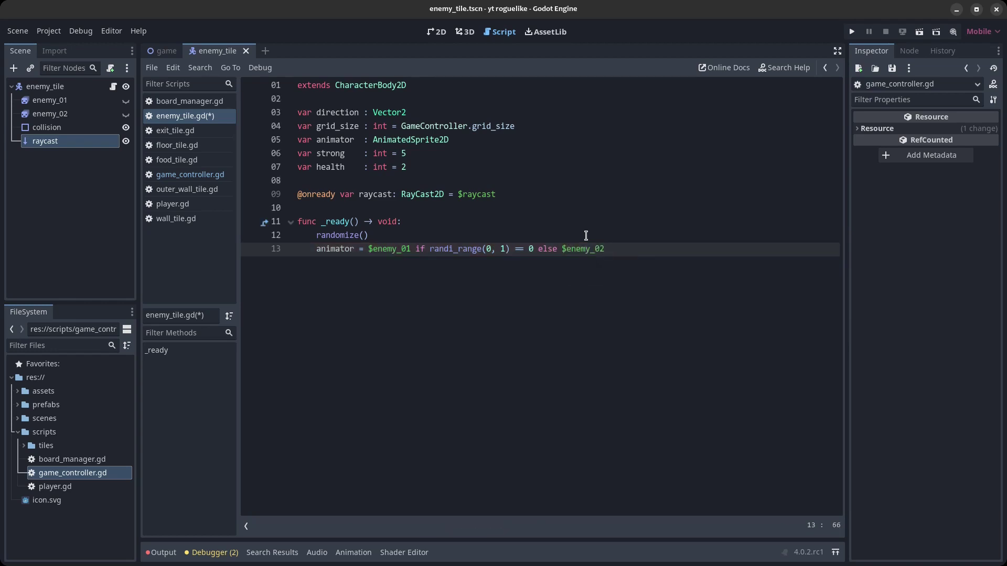
Add 'animator.visible = true' on line 14, followed by blank lines
{"action": "key", "text": "Return"}
{"action": "type", "text": "anima"}
{"action": "key", "text": "Return"}
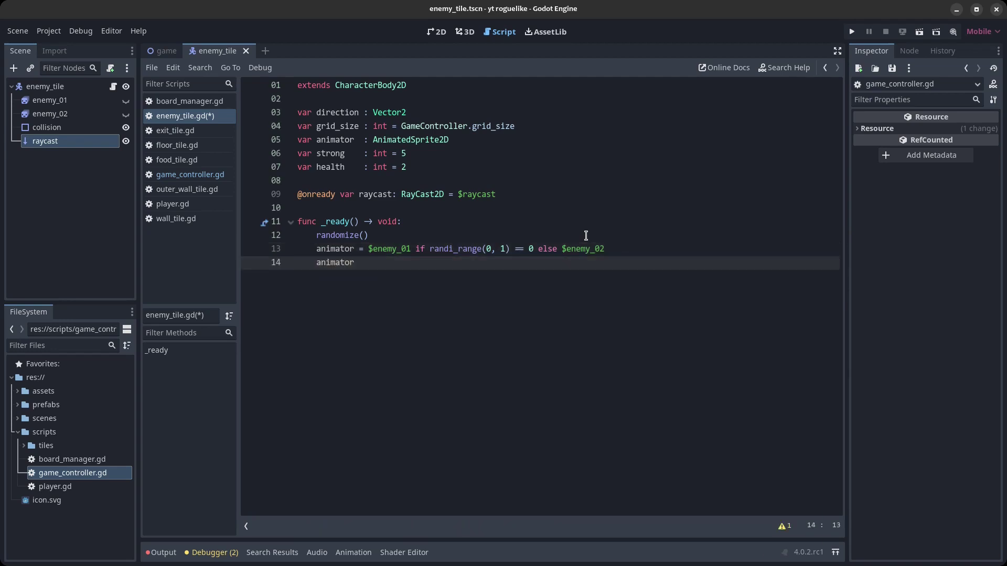
{"action": "type", "text": "vis"}
{"action": "key", "text": "Return"}
{"action": "type", "text": "= true"}
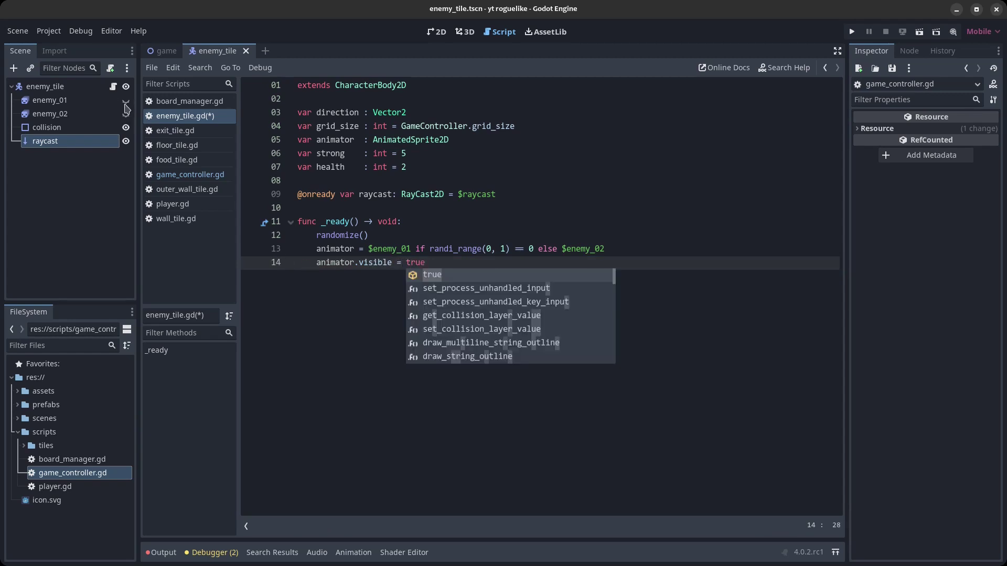
{"action": "left_click", "coordinate": [470, 262]}
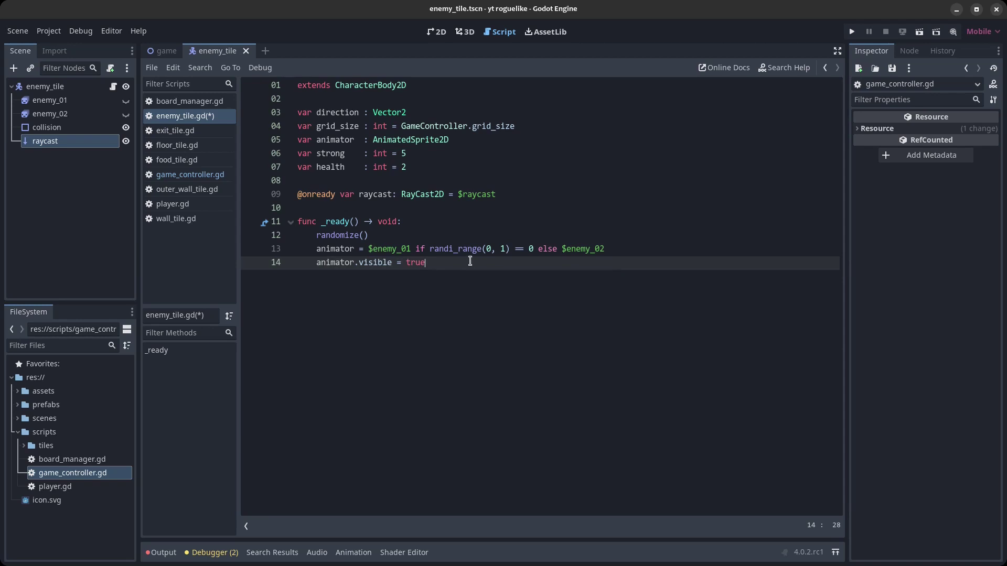
{"action": "key", "text": "Return"}
{"action": "key", "text": "Return"}
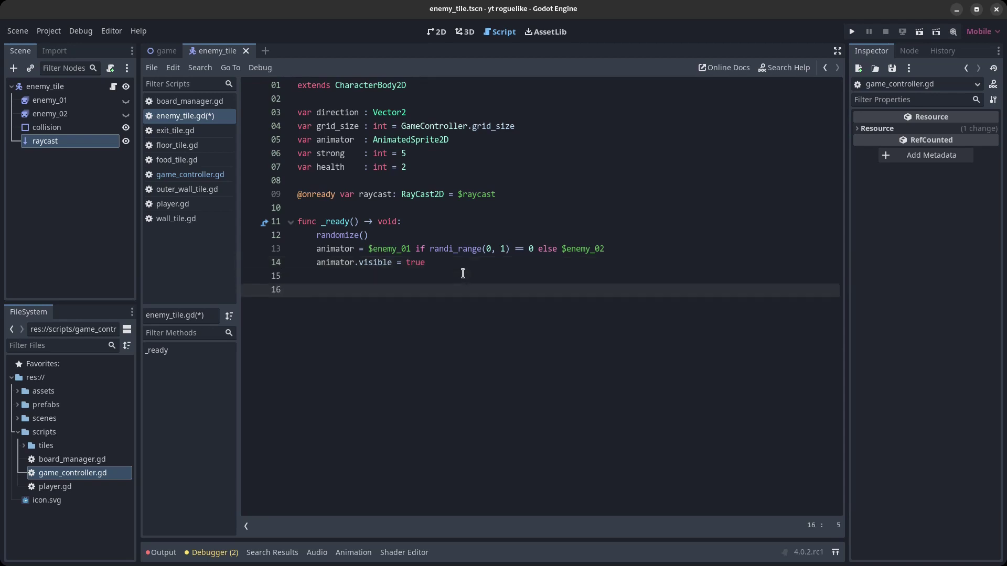
Add 'func _move() -> void:' with a pass body
{"action": "key", "text": "Return"}
{"action": "type", "text": "unc _move() -> void:"}
{"action": "key", "text": "Return"}
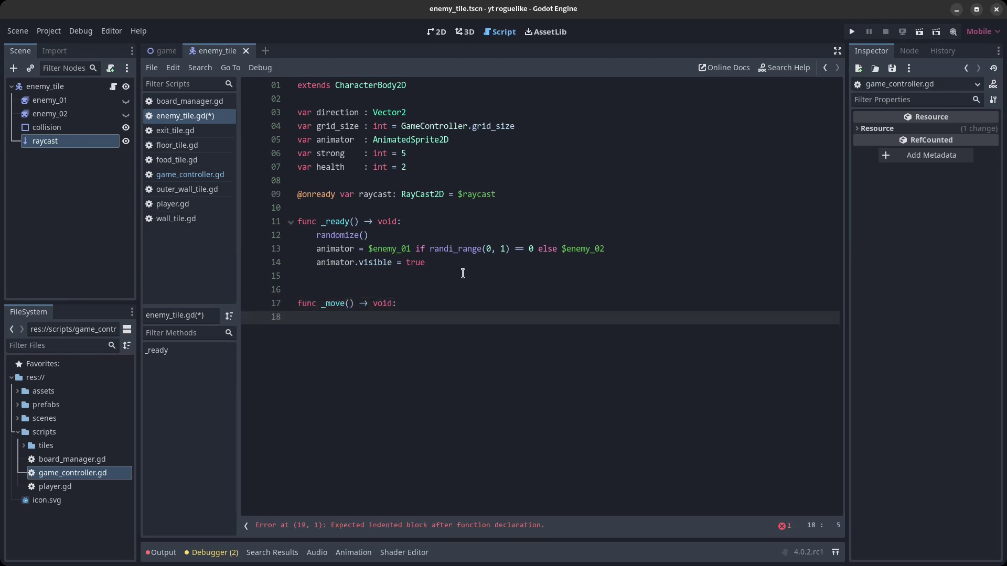
{"action": "type", "text": "pass"}
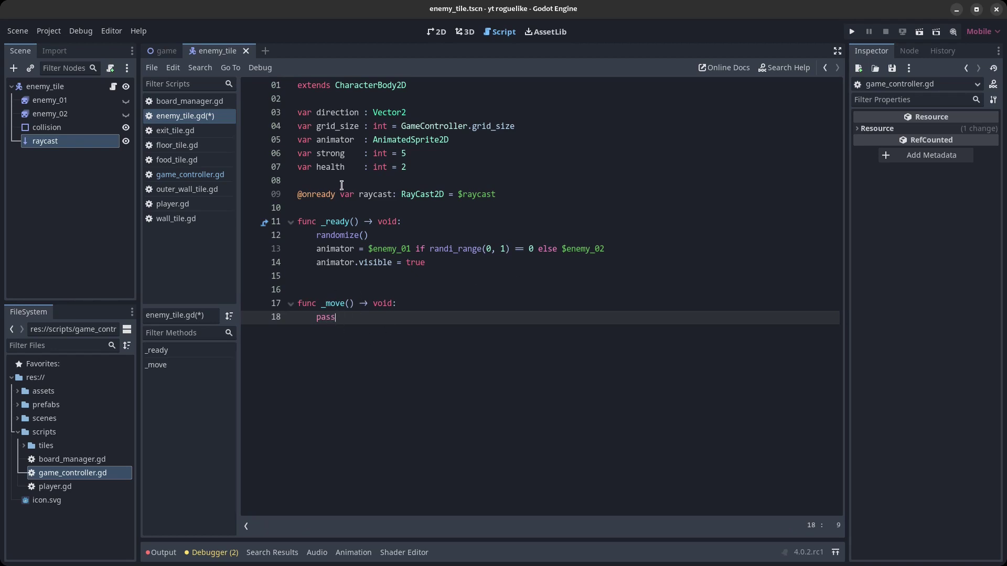
{"action": "left_click", "coordinate": [428, 166]}
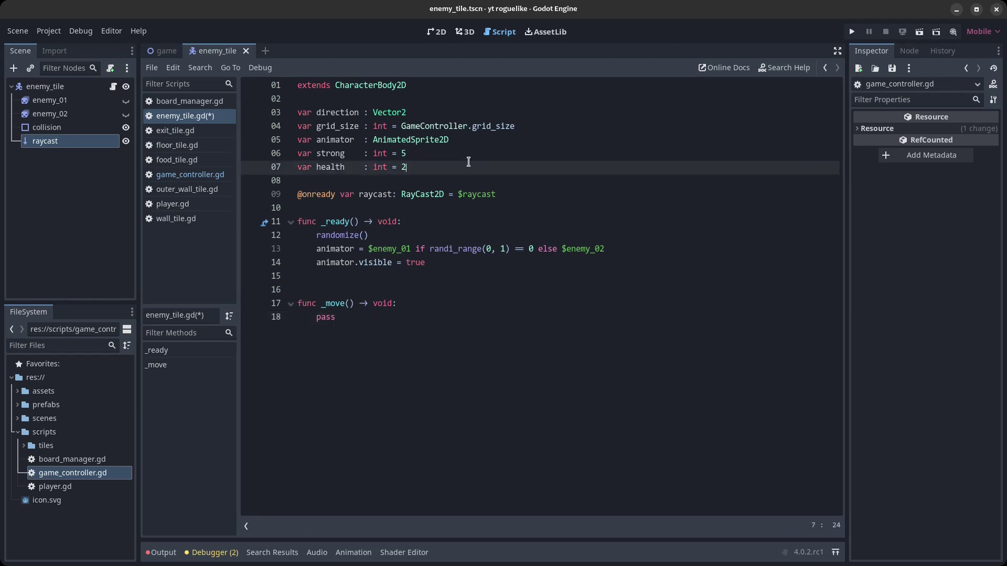
{"action": "key", "text": "Down"}
{"action": "key", "text": "Down"}
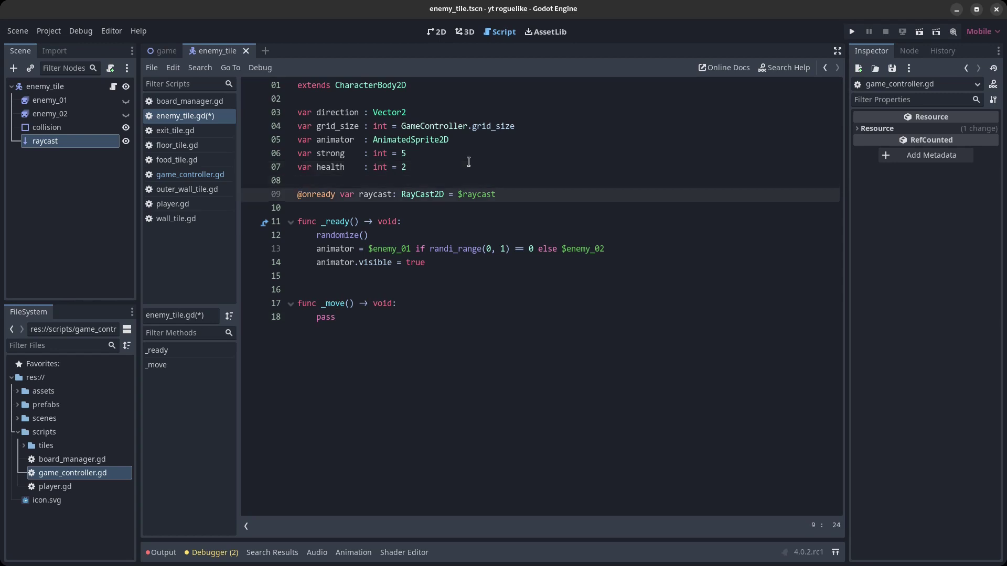
{"action": "key", "text": "Return"}
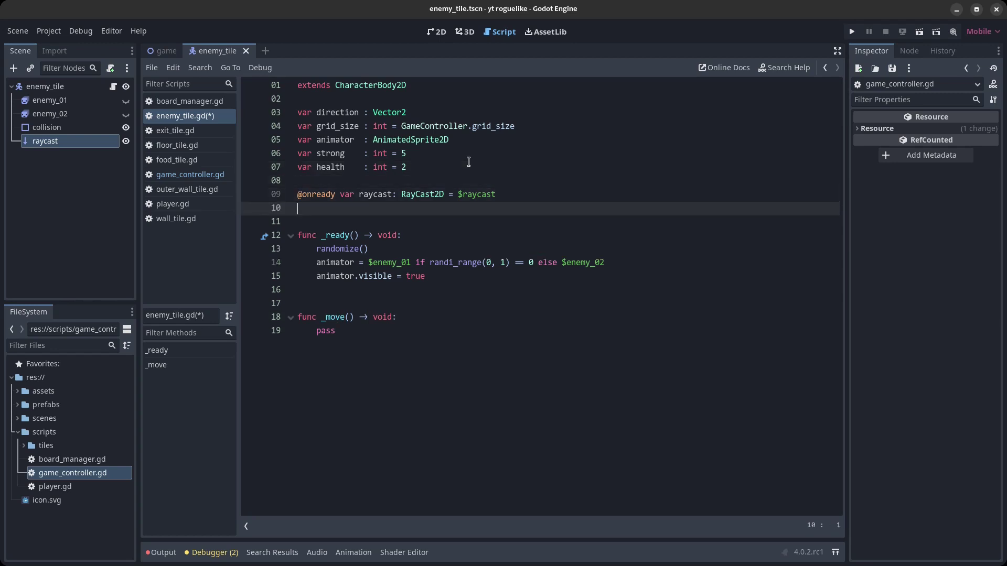
{"action": "type", "text": "@onready var t"}
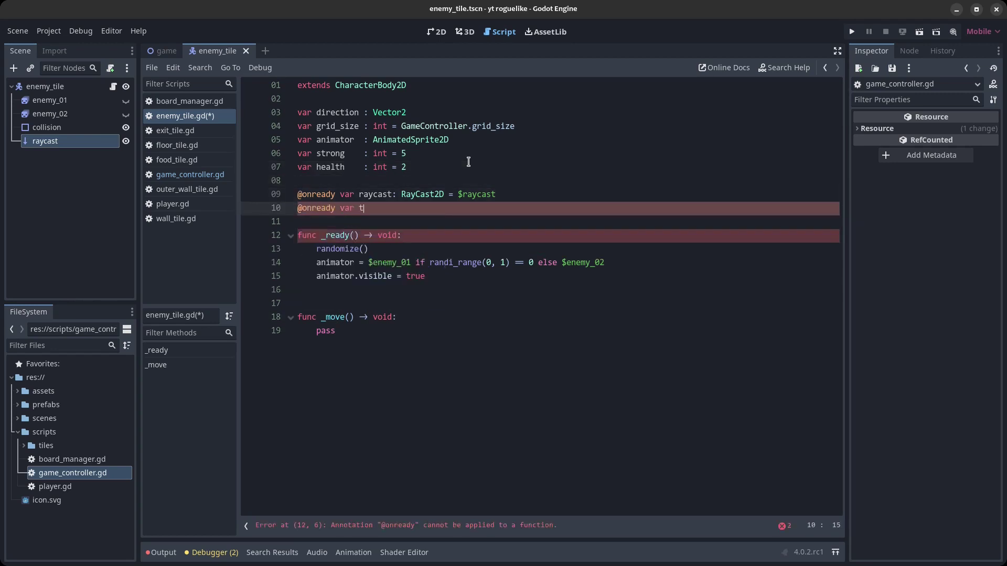
{"action": "type", "text": "arget : "}
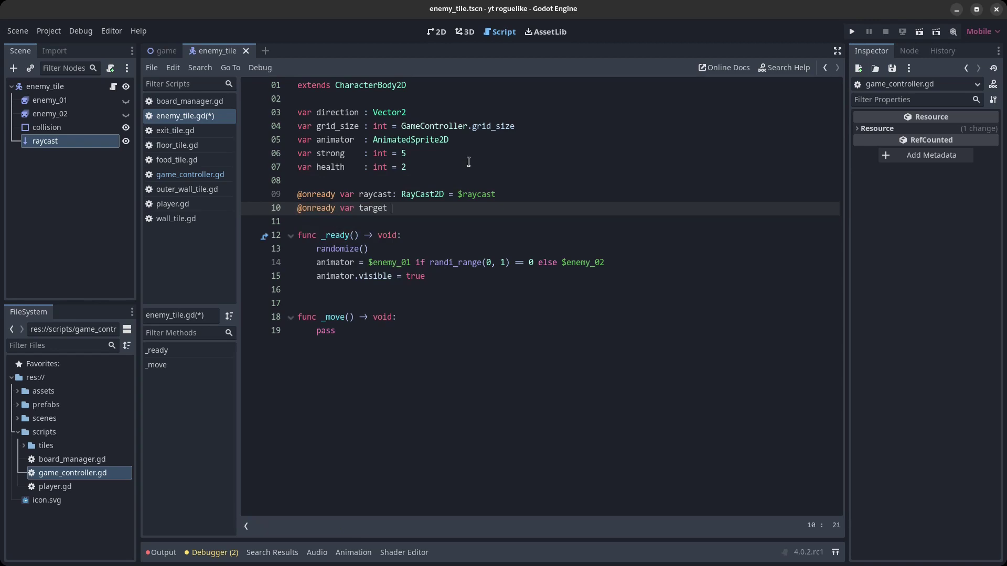
{"action": "type", "text": "R"}
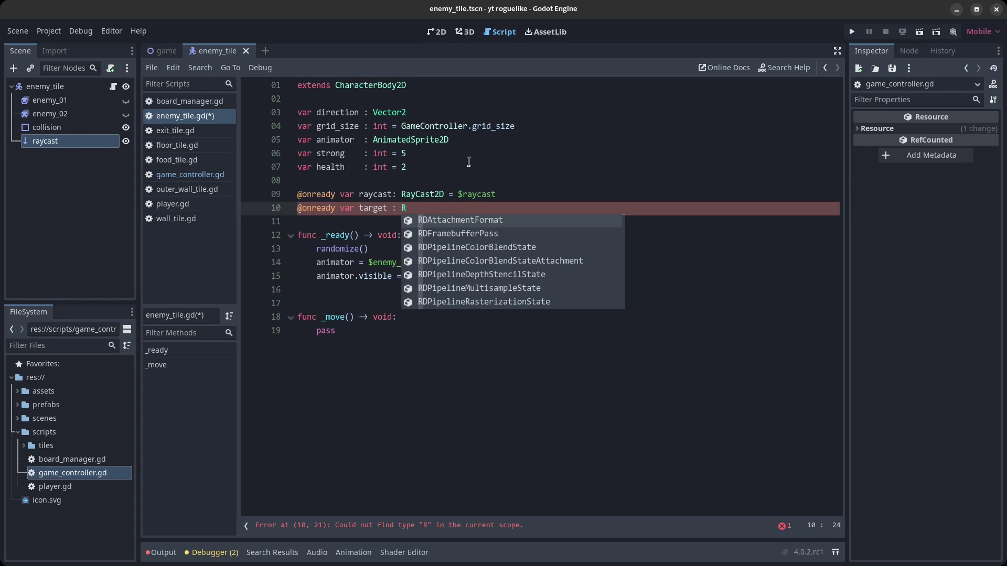
{"action": "key", "text": "BackSpace"}
{"action": "type", "text": "Chara"}
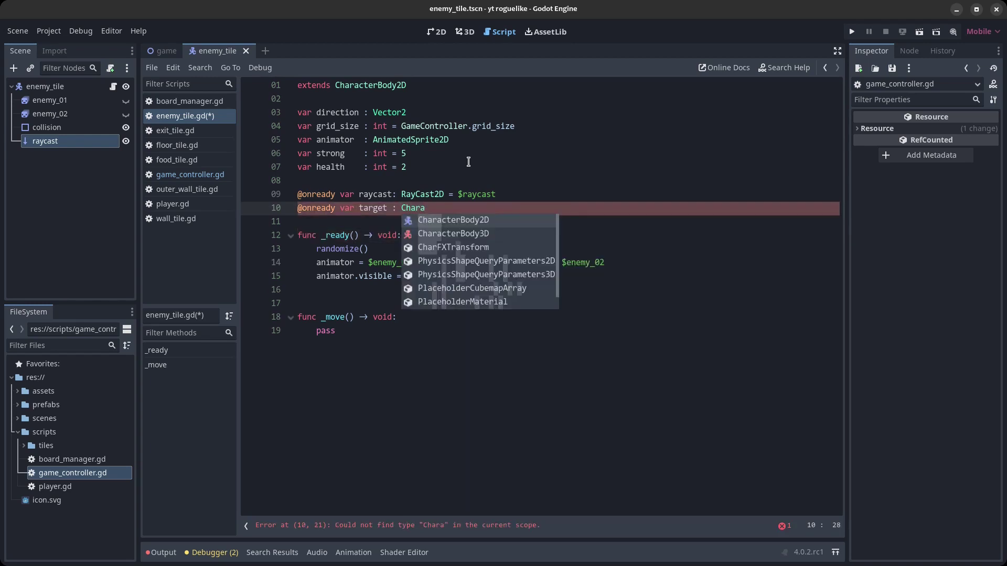
{"action": "key", "text": "Return"}
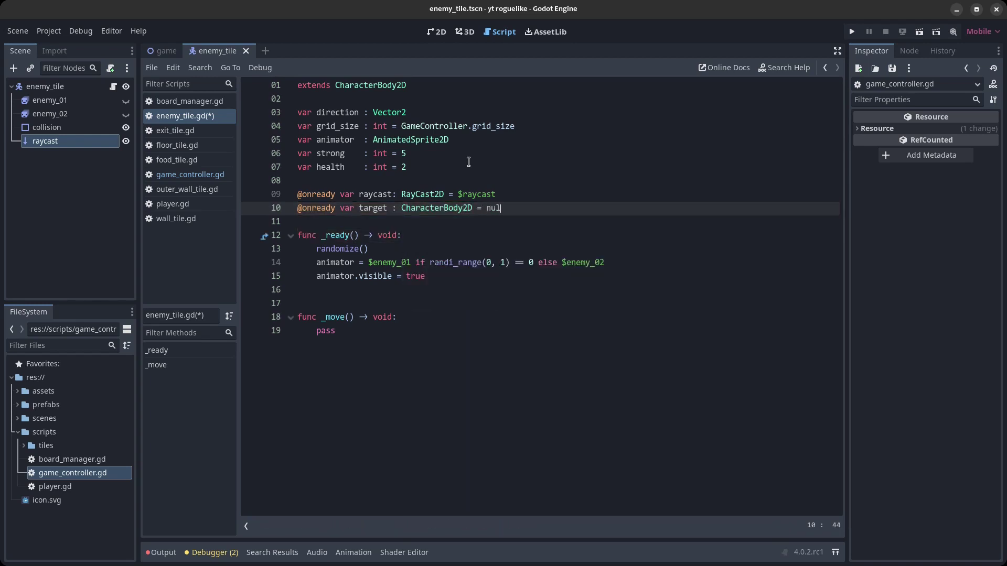
{"action": "type", "text": "l"}
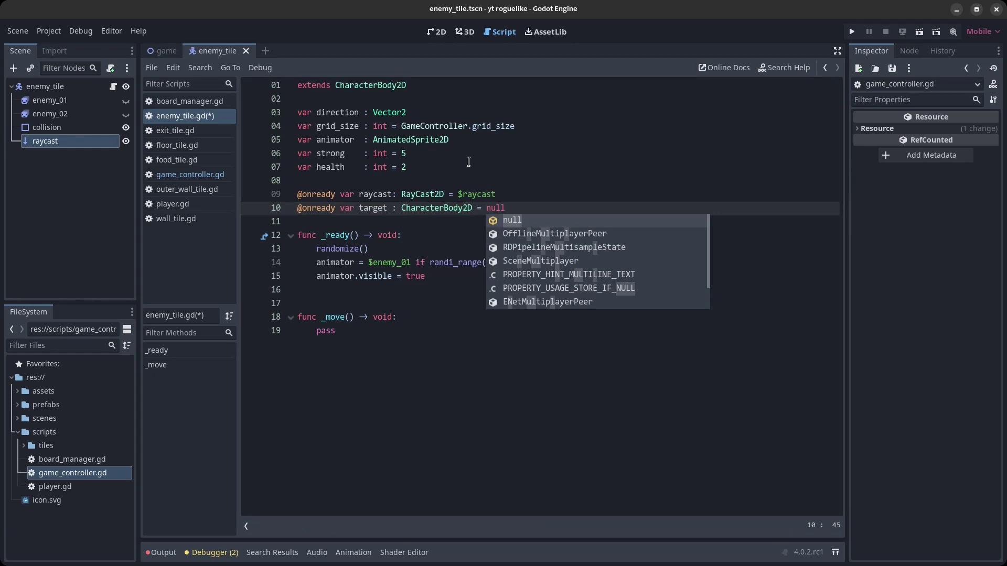
{"action": "double_click", "coordinate": [340, 330]}
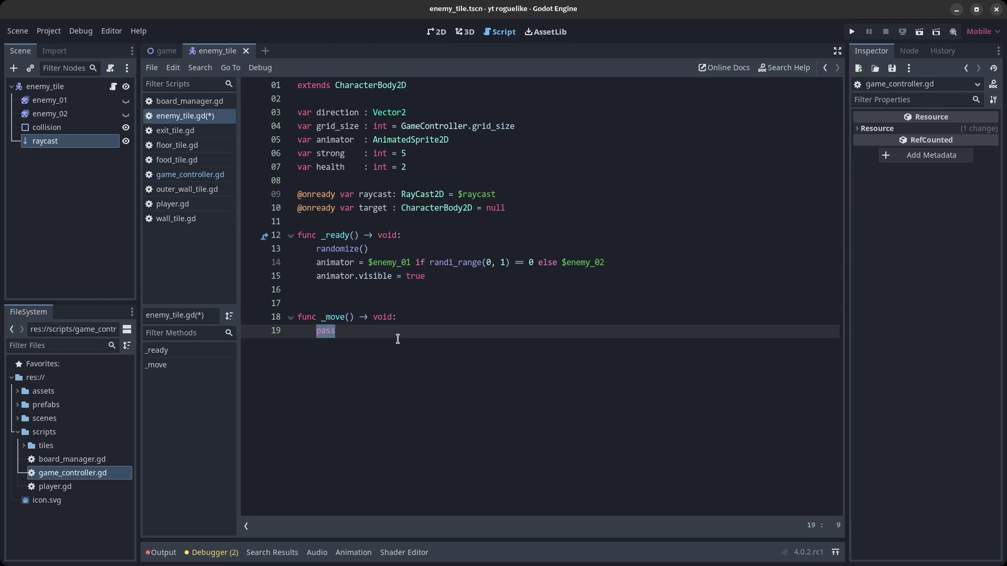
Replace pass in _move with 'animator.flip_h = false'
{"action": "type", "text": "a"}
{"action": "type", "text": "nima"}
{"action": "key", "text": "Return"}
{"action": "type", "text": ".fl"}
{"action": "key", "text": "Return"}
{"action": "type", "text": "= false if tar"}
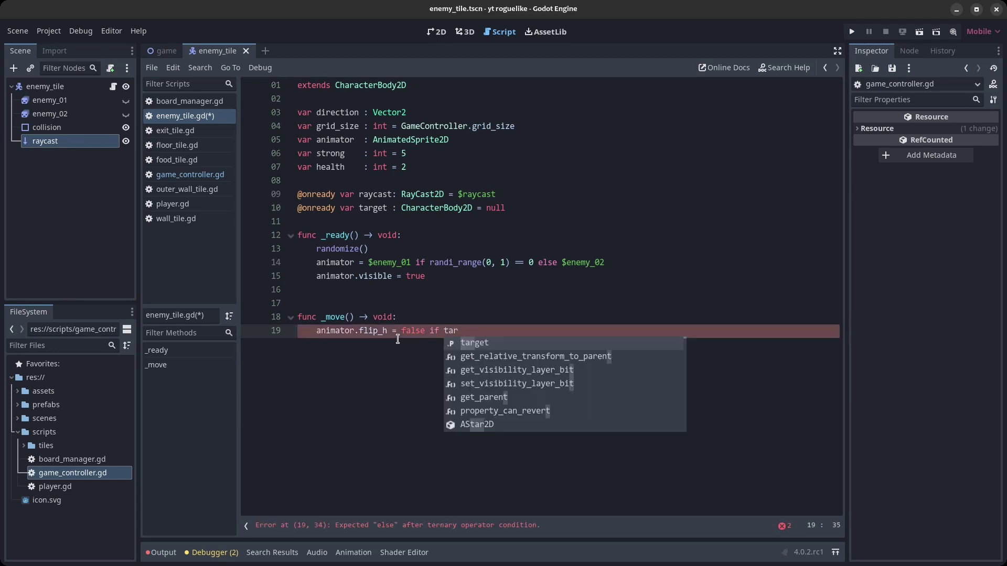
Complete the line with 'if target.global_position.x < global_position.x else true'
{"action": "key", "text": "Return"}
{"action": "type", "text": ".global"}
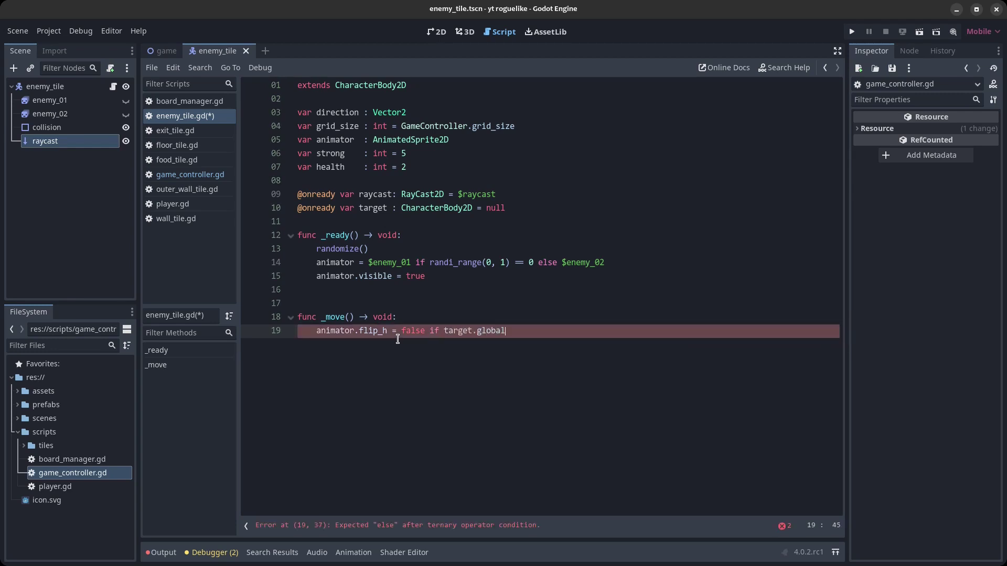
{"action": "type", "text": "_posi"}
{"action": "key", "text": "Return"}
{"action": "type", "text": "x < "}
{"action": "type", "text": "gl"}
{"action": "type", "text": "o"}
{"action": "key", "text": "Down"}
{"action": "key", "text": "Return"}
{"action": "type", "text": ".x"}
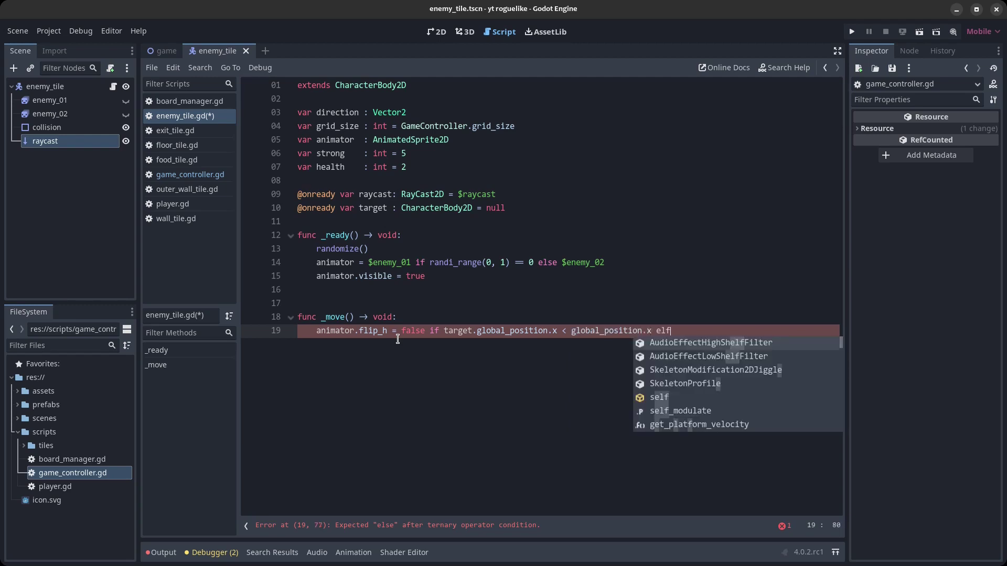
{"action": "type", "text": " else true"}
{"action": "key", "text": "Escape"}
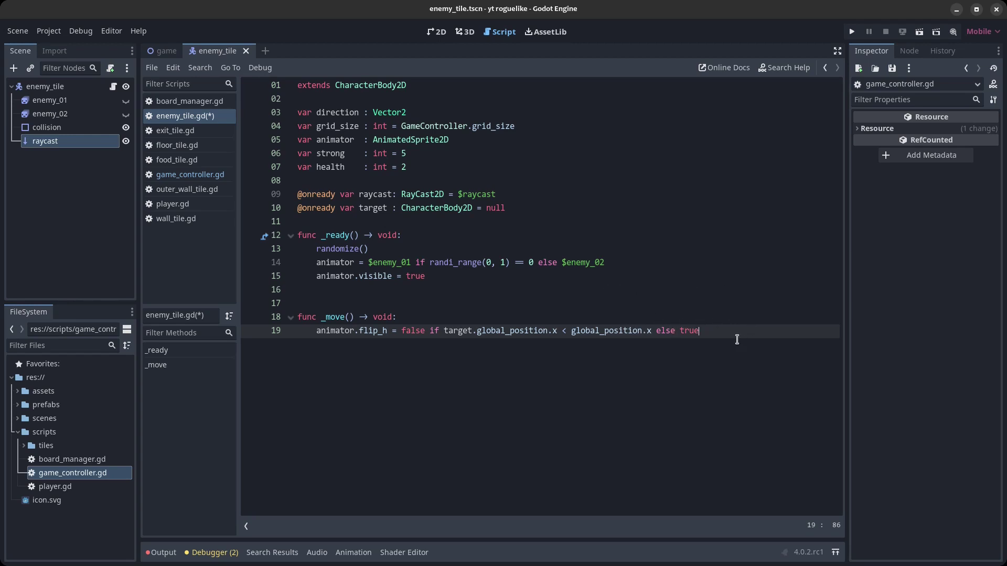
{"action": "key", "text": "Return"}
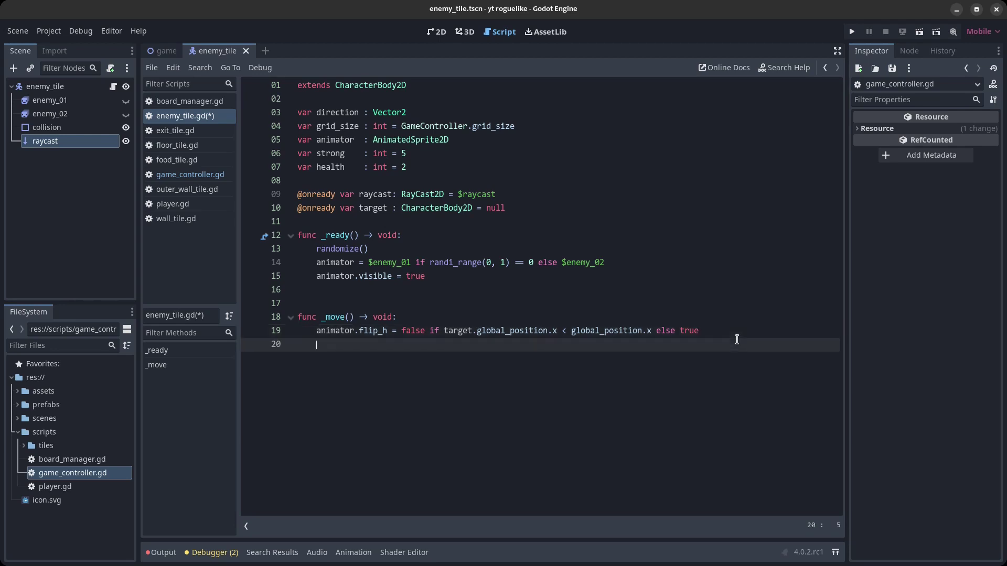
Add 'await get_tree().create_timer(0.2).timeout' in _move and begin the dir declaration below it
{"action": "key", "text": "Return"}
{"action": "type", "text": "ait"}
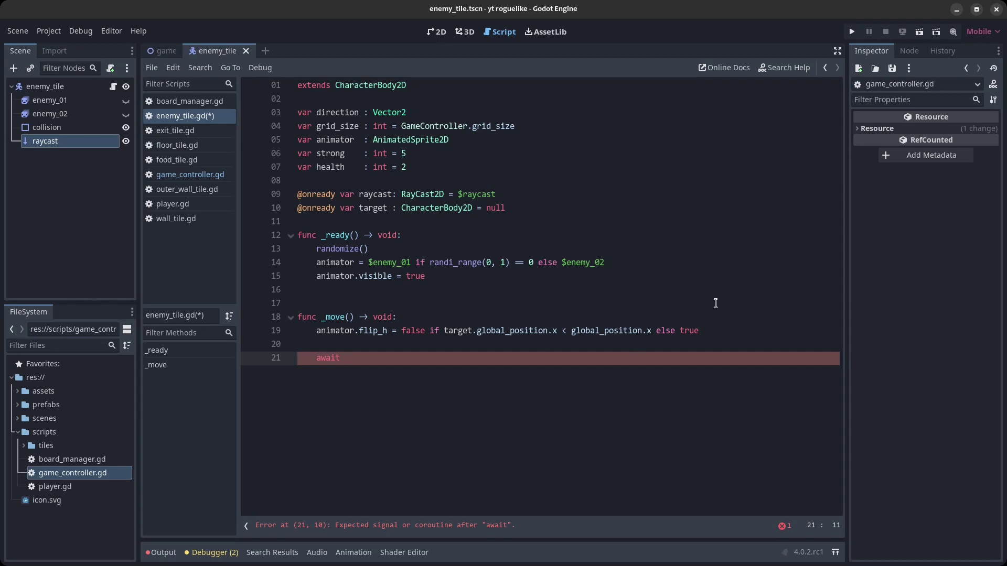
{"action": "type", "text": "et_tre"}
{"action": "key", "text": "Return"}
{"action": "type", "text": ".cre"}
{"action": "key", "text": "Return"}
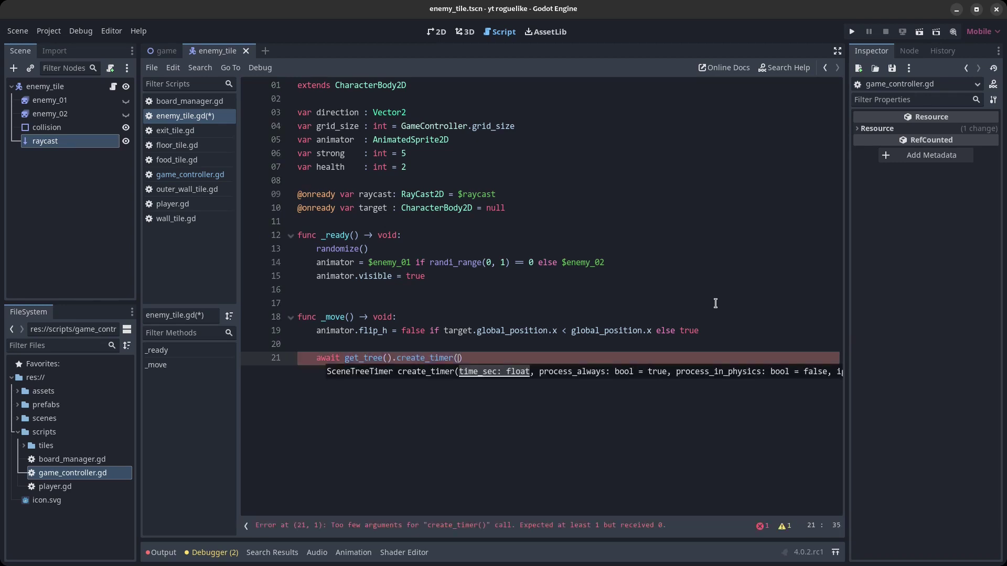
{"action": "type", "text": "0.2"}
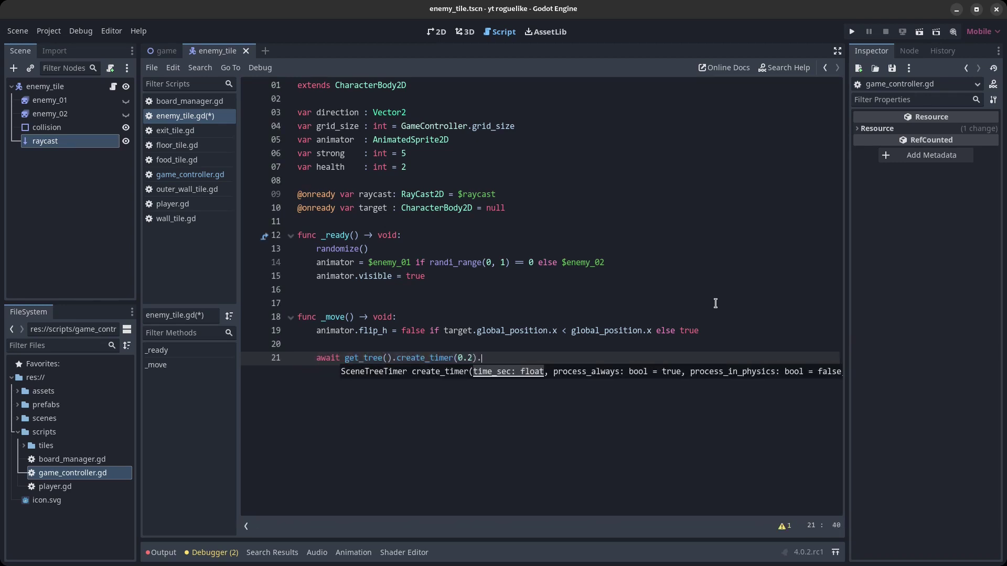
{"action": "key", "text": "Return"}
{"action": "type", "text": "timeout"}
{"action": "key", "text": "Return"}
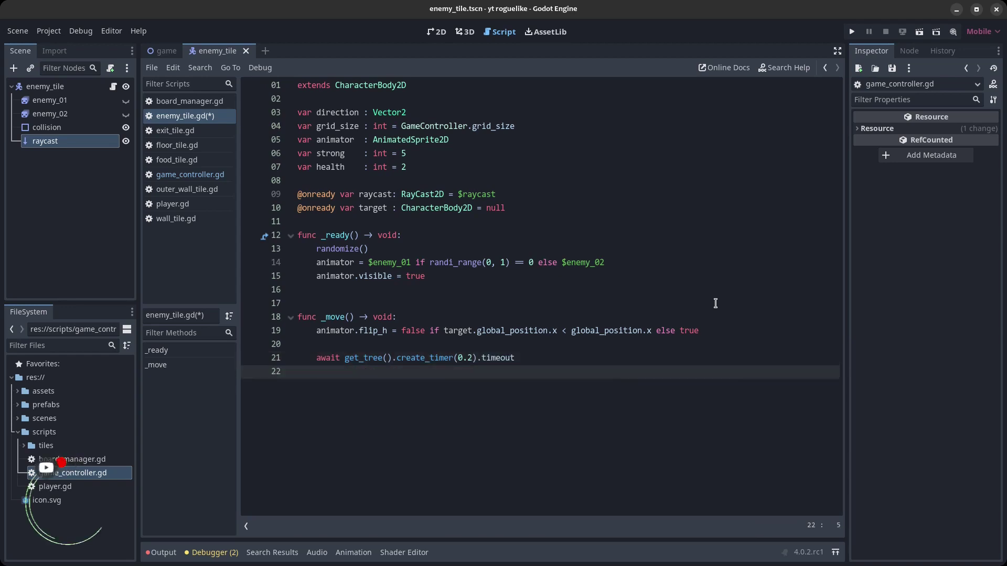
{"action": "type", "text": "var dir"}
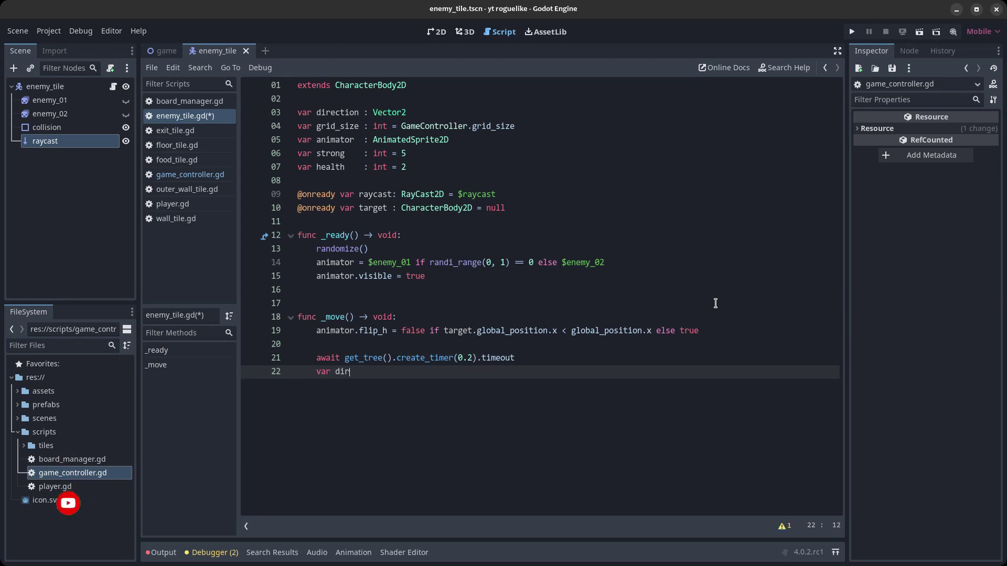
{"action": "type", "text": ": Vector2"}
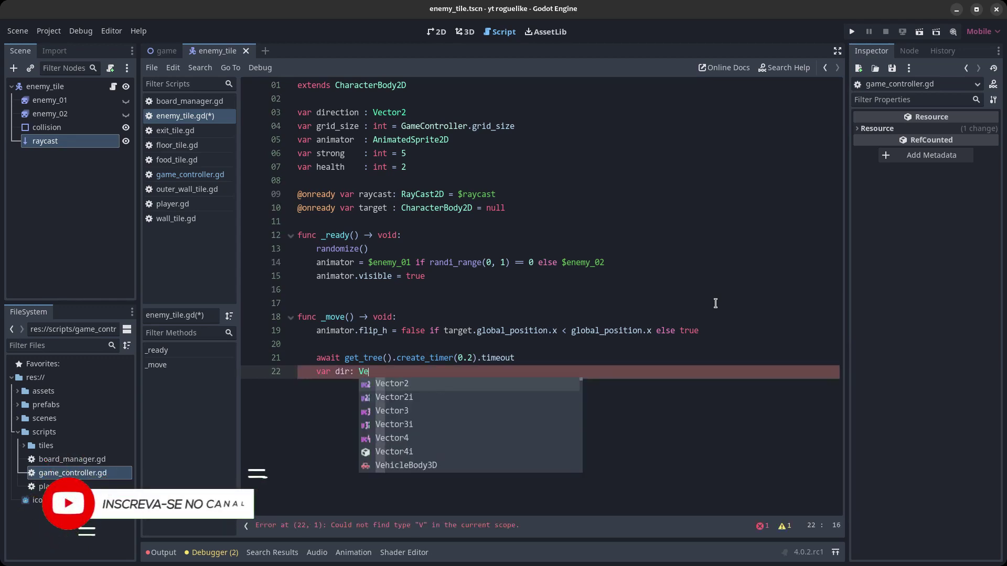
Declare dir as Vector2 and start an if on abs(target.global_position.x - global_position.x)
{"action": "key", "text": "Return"}
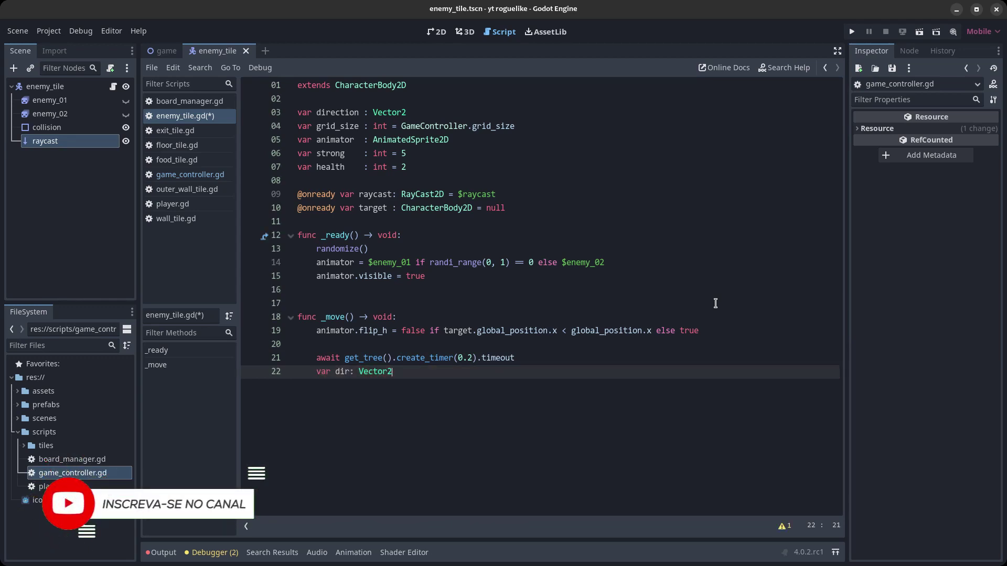
{"action": "key", "text": "Return"}
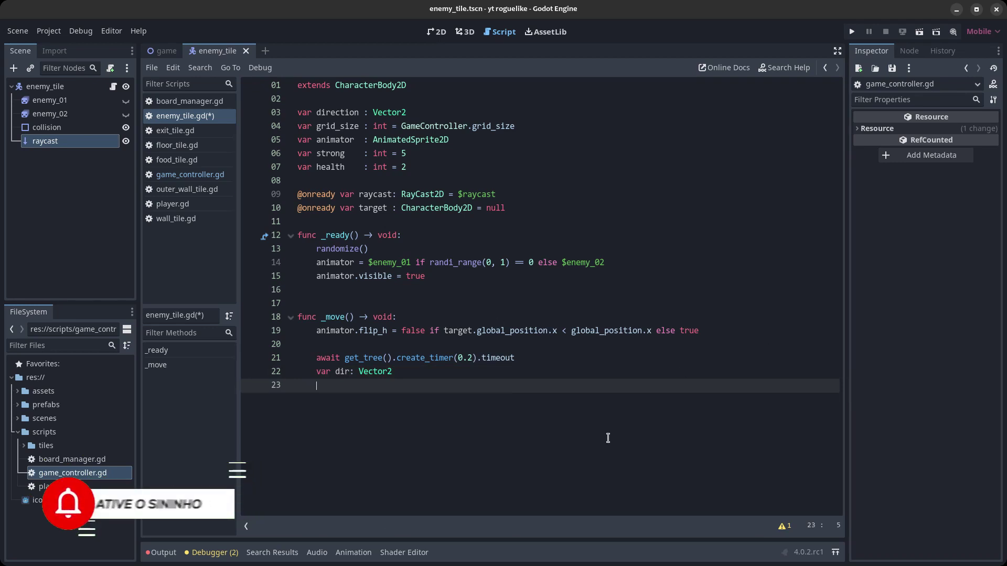
{"action": "type", "text": "if abs"}
{"action": "key", "text": "Return"}
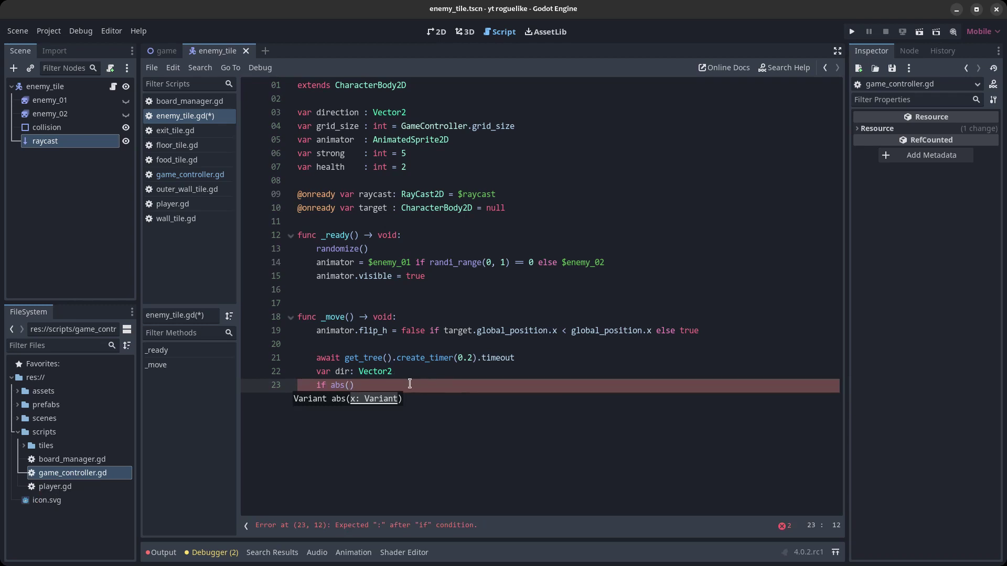
{"action": "type", "text": "tar"}
{"action": "key", "text": "Return"}
{"action": "type", "text": ".global"}
{"action": "key", "text": "Down"}
{"action": "key", "text": "Return"}
{"action": "type", "text": ".x"}
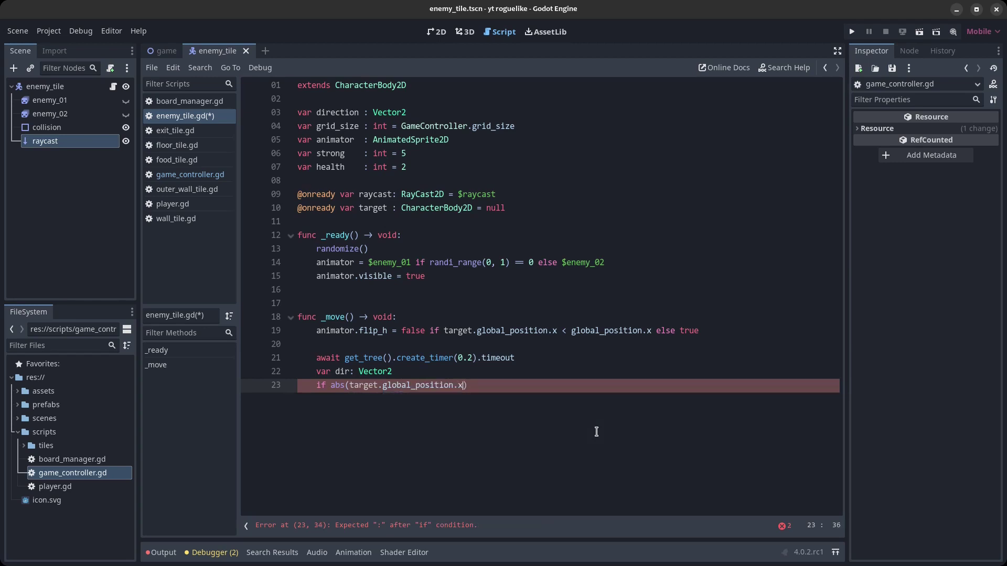
{"action": "type", "text": " ="}
{"action": "key", "text": "BackSpace"}
{"action": "type", "text": "- global"}
{"action": "key", "text": "Down"}
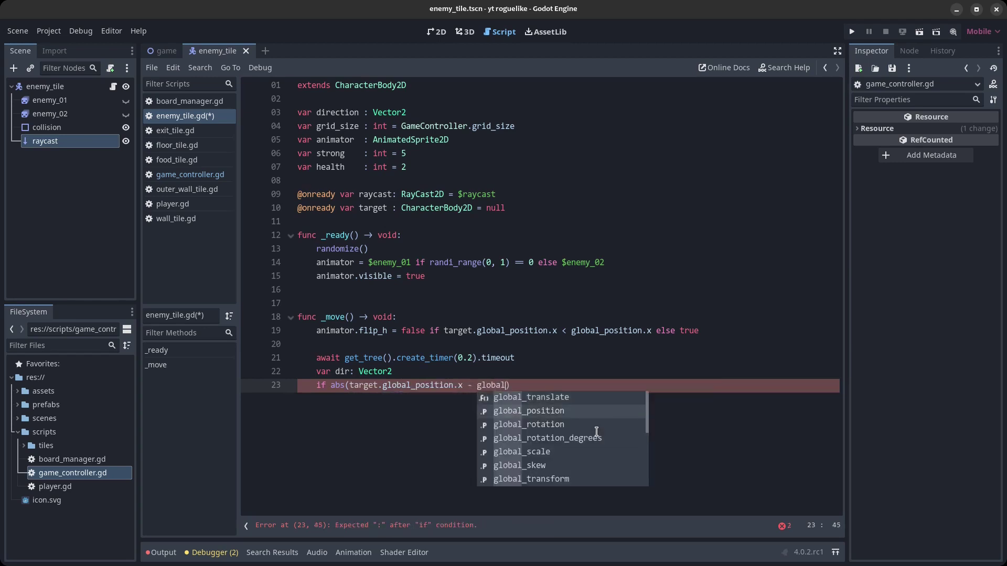
{"action": "key", "text": "Return"}
{"action": "type", "text": ".x"}
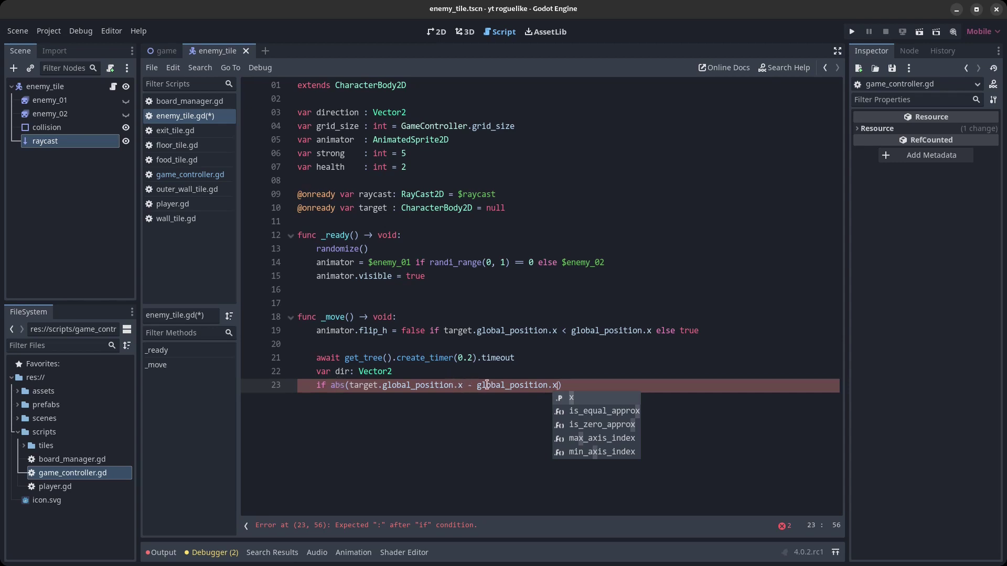
Finish the if condition so it tests that the x difference == 0
{"action": "left_click", "coordinate": [663, 387]}
{"action": "type", "text": "= 0:"}
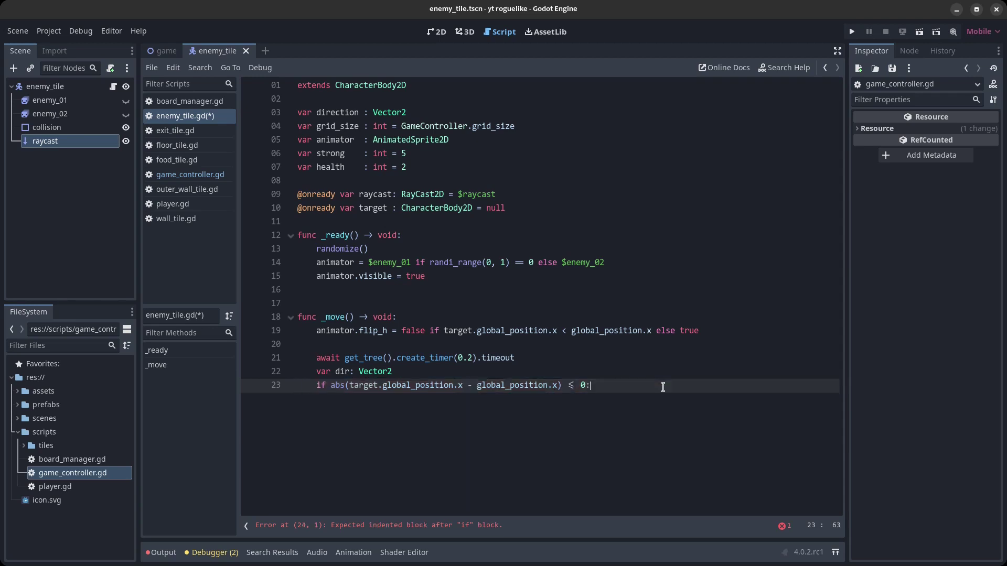
{"action": "key", "text": "Return"}
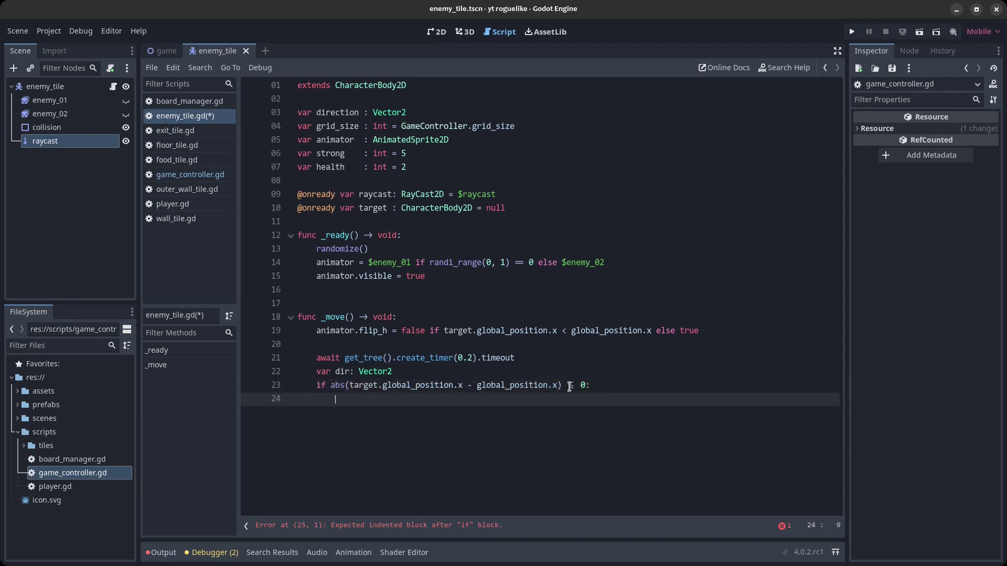
{"action": "left_click", "coordinate": [682, 389]}
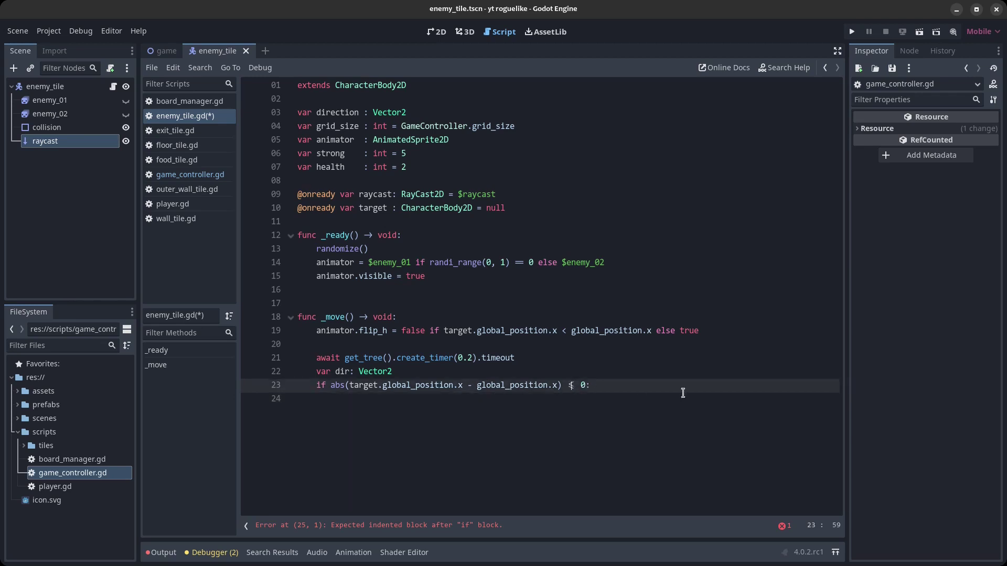
{"action": "key", "text": "BackSpace"}
{"action": "key", "text": "BackSpace"}
{"action": "key", "text": "BackSpace"}
{"action": "type", "text": "!= 0:"}
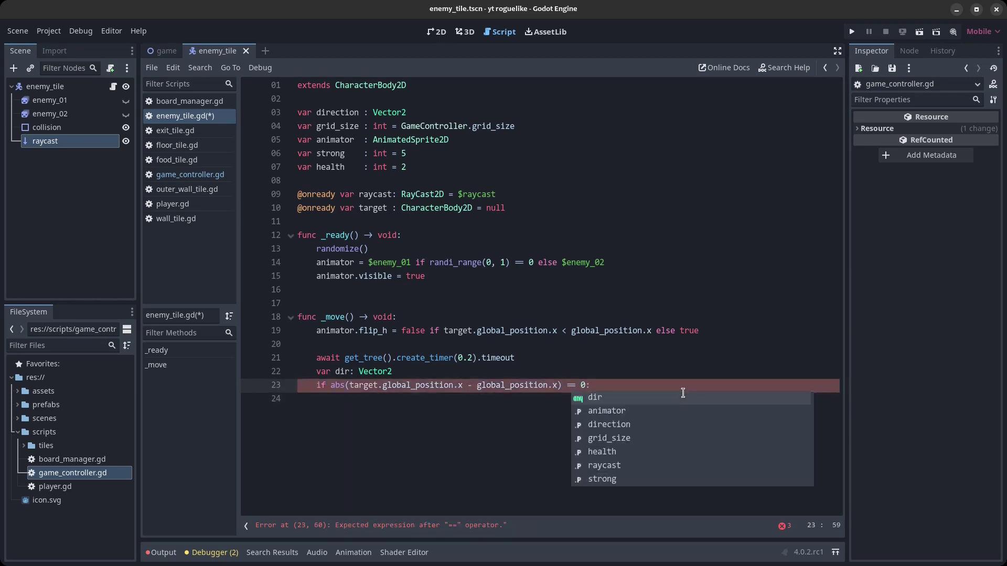
{"action": "key", "text": "BackSpace"}
{"action": "key", "text": "BackSpace"}
{"action": "key", "text": "BackSpace"}
{"action": "type", "text": "== 0:"}
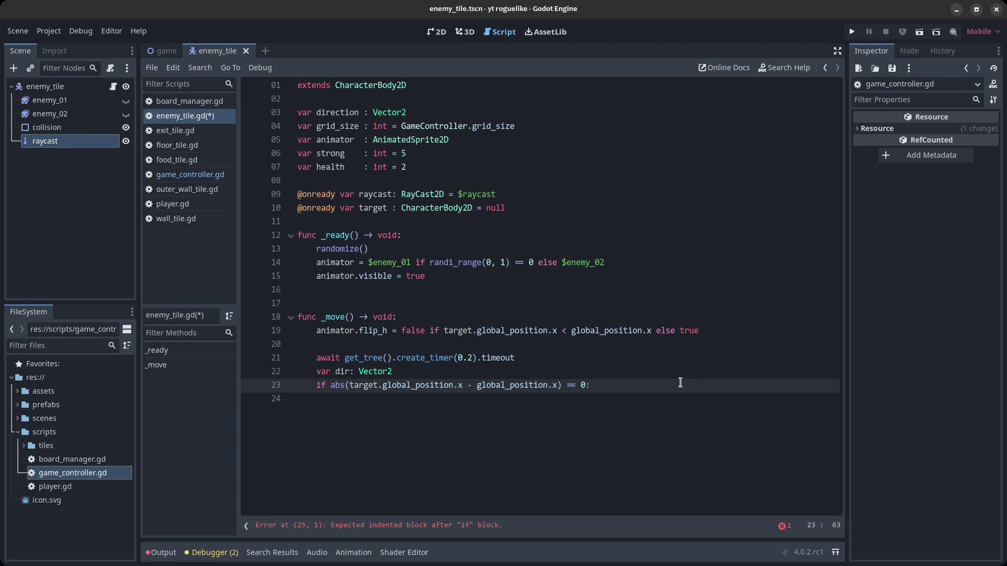
{"action": "key", "text": "Return"}
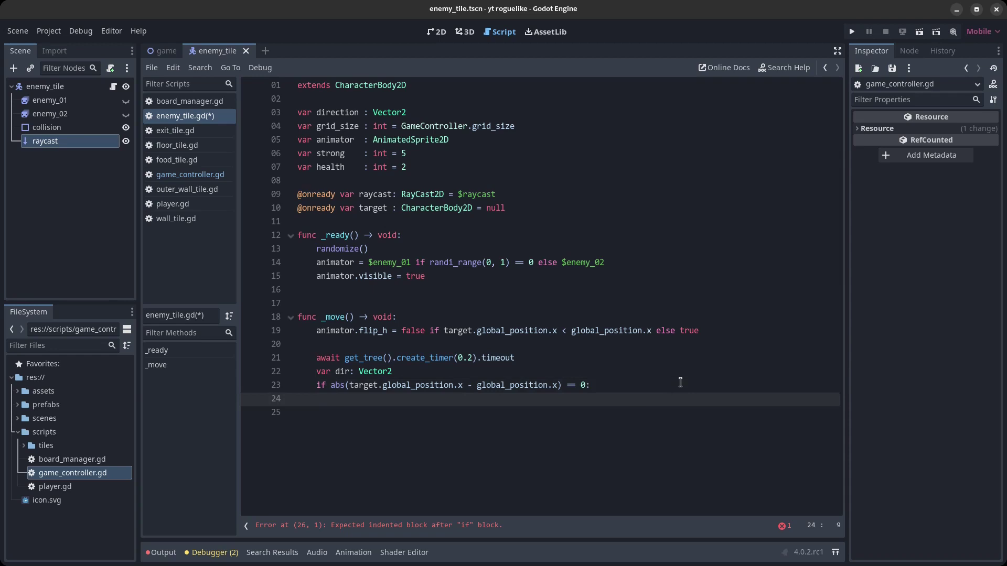
{"action": "type", "text": "dir"}
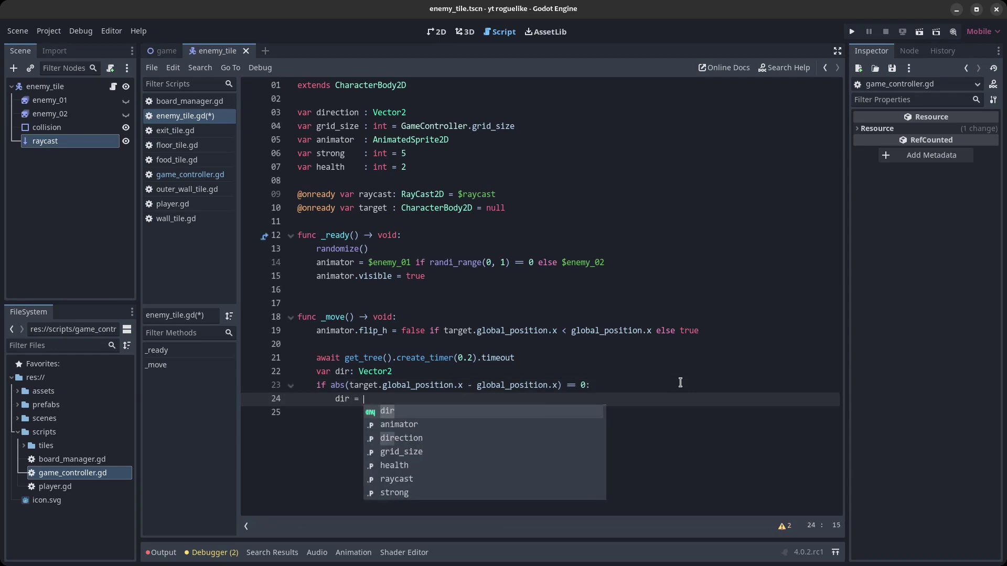
Set dir = Vector2.DOWN if target.global_position.y > global_position.y else Vector2.UP
{"action": "type", "text": "= Vec"}
{"action": "key", "text": "Return"}
{"action": "type", "text": ".DO"}
{"action": "key", "text": "Return"}
{"action": "type", "text": "if tar"}
{"action": "key", "text": "Return"}
{"action": "type", "text": ".global"}
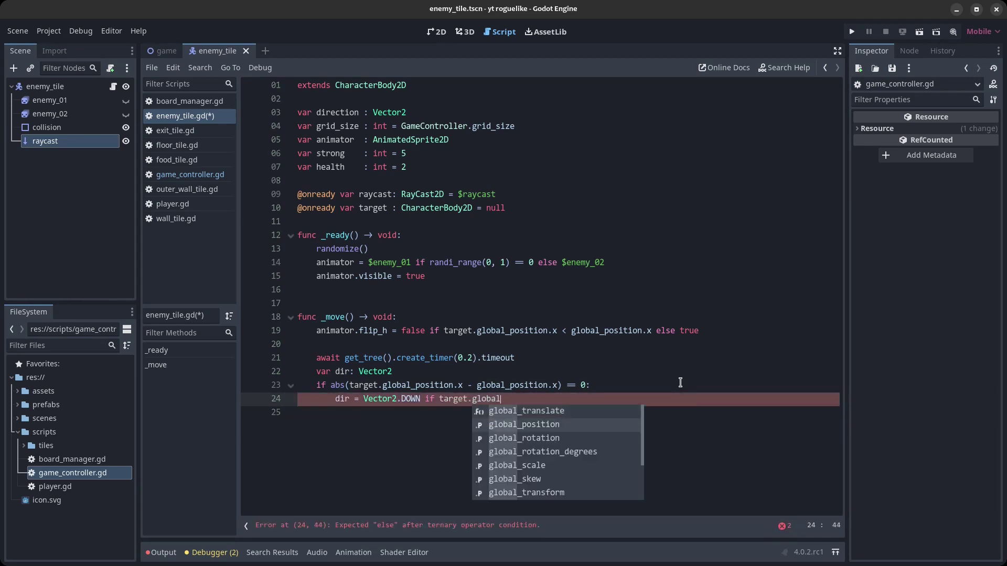
{"action": "key", "text": "Return"}
{"action": "type", "text": ".y > "}
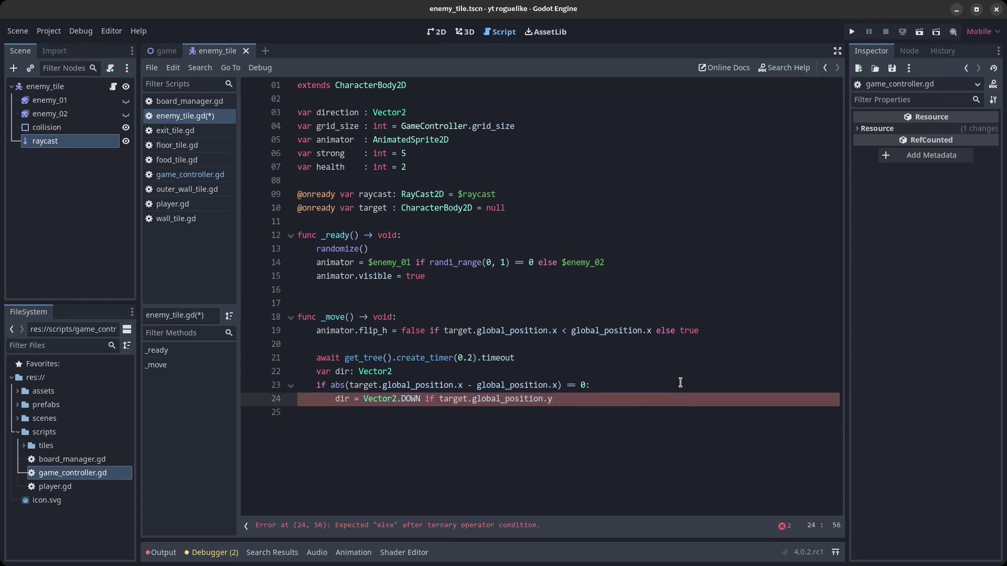
{"action": "type", "text": "global"}
{"action": "key", "text": "Down"}
{"action": "key", "text": "Return"}
{"action": "type", "text": "else Vec"}
{"action": "key", "text": "Return"}
{"action": "type", "text": ".UP"}
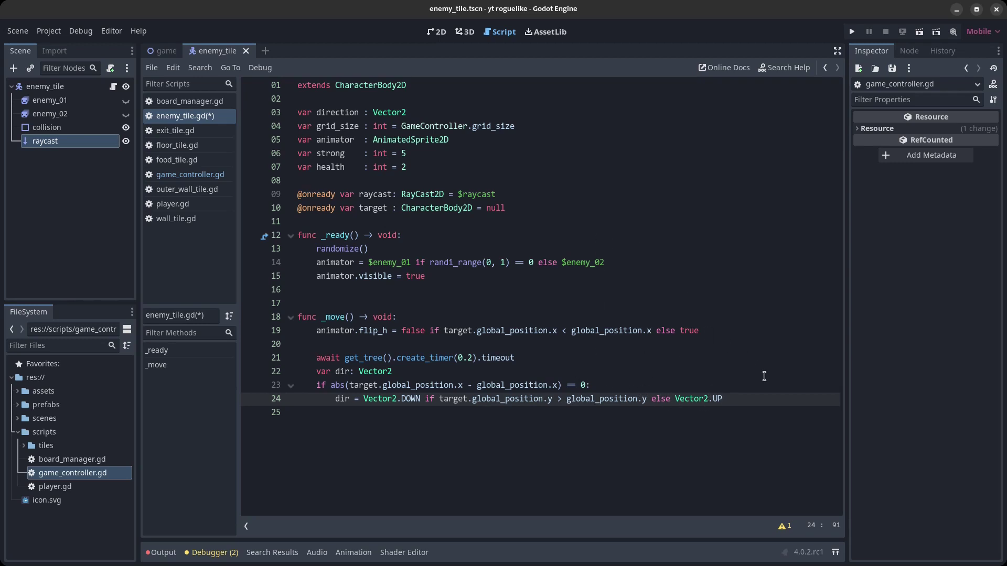
{"action": "key", "text": "Return"}
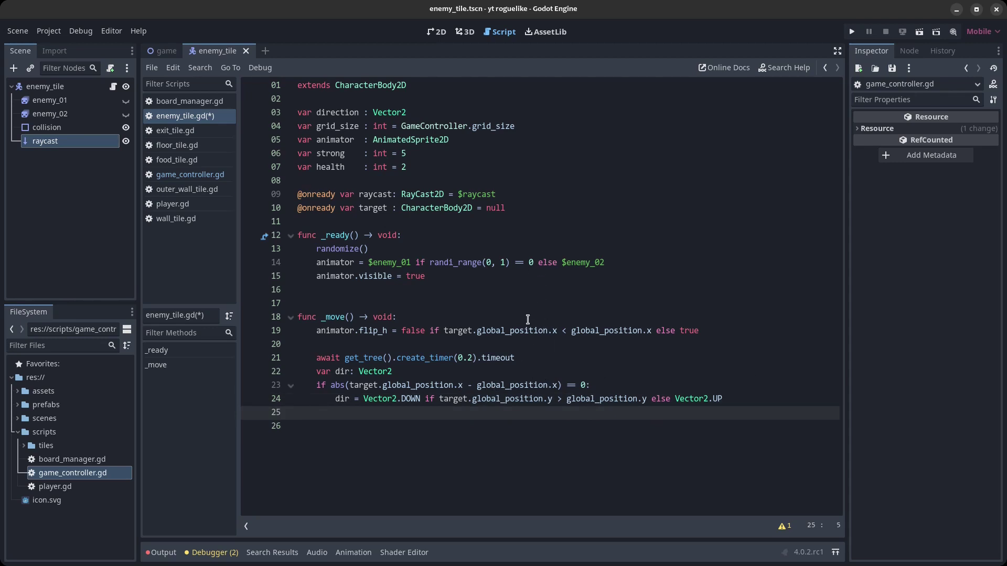
Add an else: branch starting dir = Vector2.RIGHT if target.global_position
{"action": "type", "text": "else:"}
{"action": "key", "text": "Return"}
{"action": "type", "text": "dir = "}
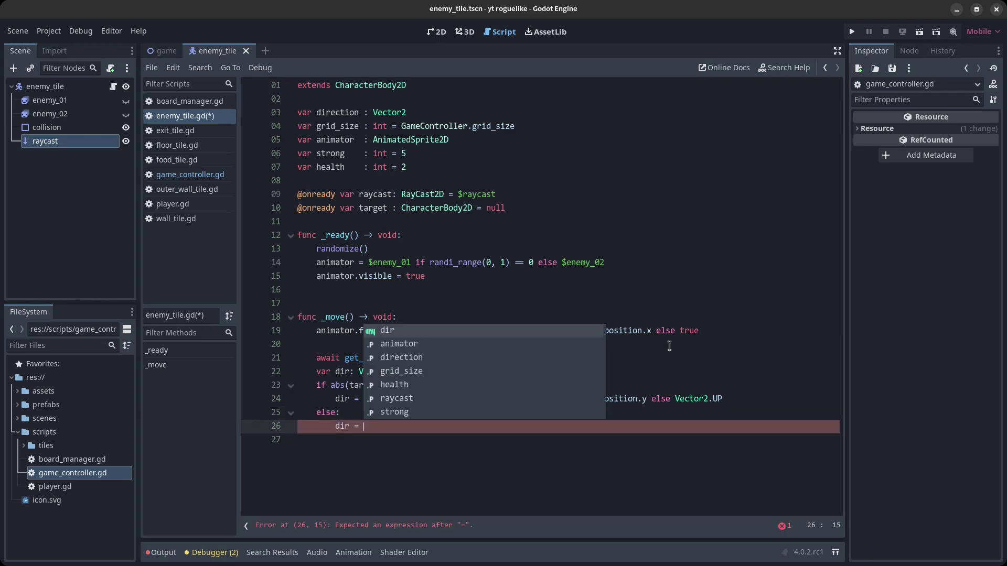
{"action": "type", "text": "Vec"}
{"action": "key", "text": "Return"}
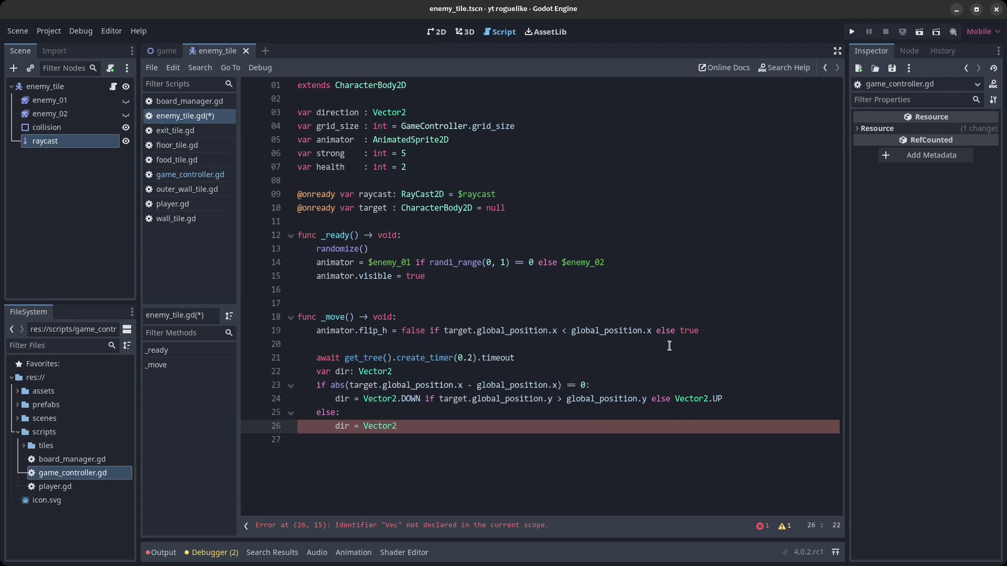
{"action": "key", "text": "Return"}
{"action": "type", "text": "if"}
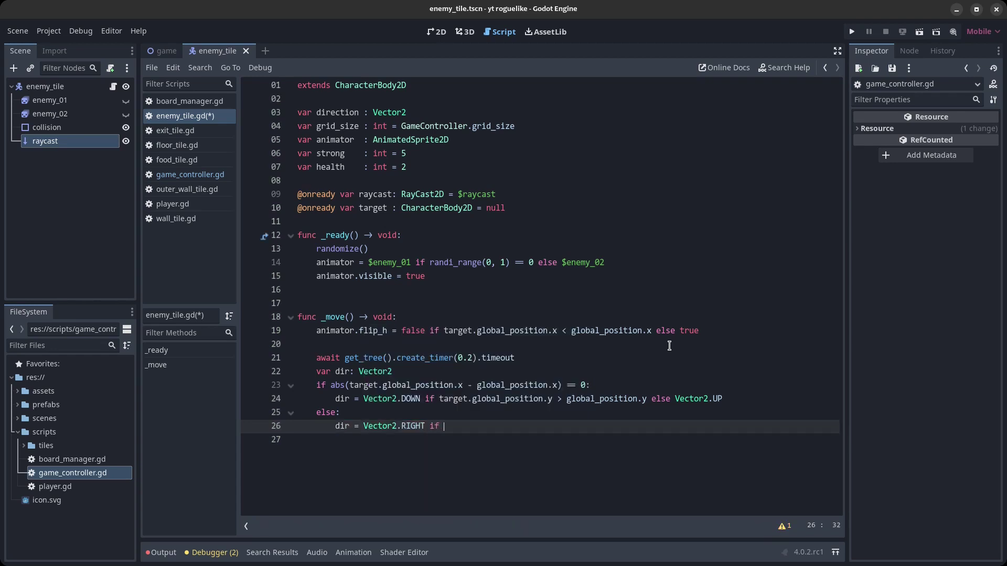
{"action": "type", "text": " tar"}
{"action": "key", "text": "Return"}
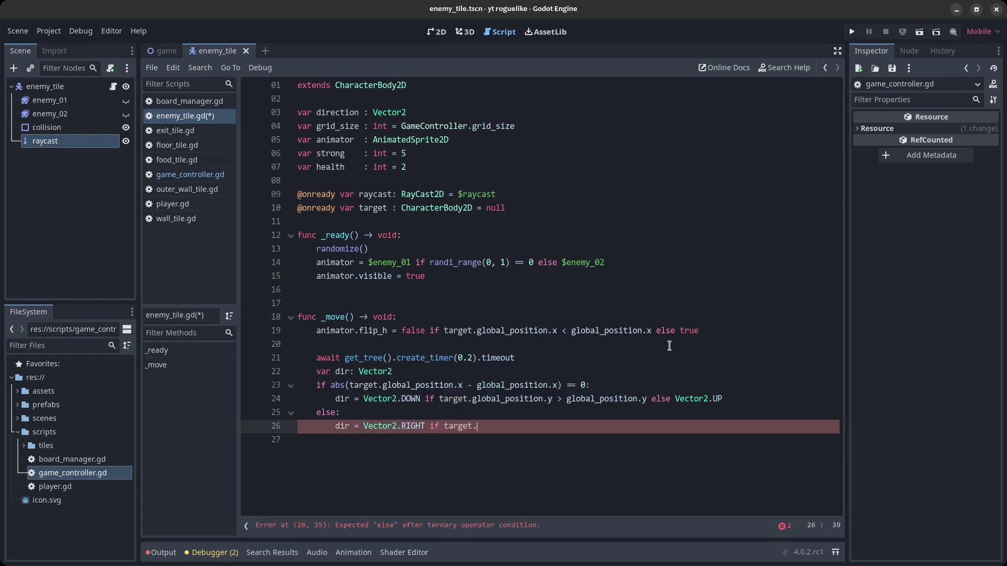
{"action": "type", "text": "global"}
{"action": "key", "text": "Down"}
{"action": "key", "text": "Return"}
Complete it as .x > global_position.x else Vector2.LEFT
{"action": "type", "text": "x"}
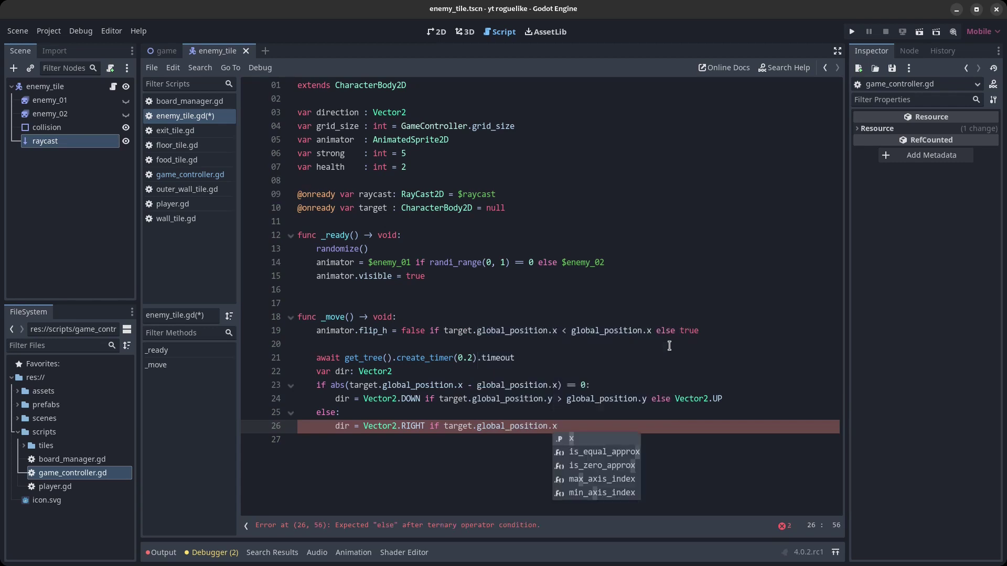
{"action": "type", "text": " > global"}
{"action": "double_click", "coordinate": [669, 346]}
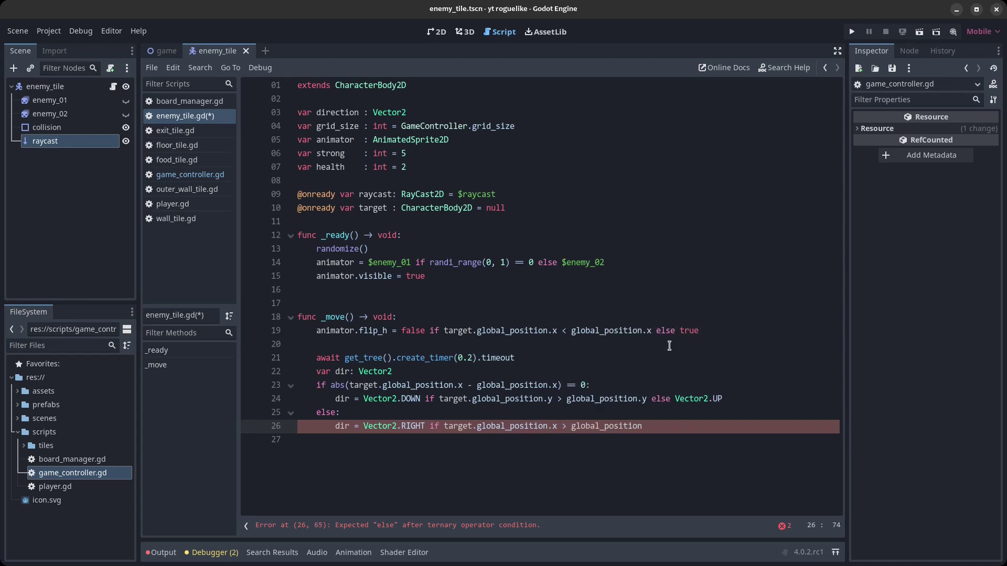
{"action": "type", "text": "else Vec"}
{"action": "key", "text": "Return"}
{"action": "type", "text": ".le"}
{"action": "key", "text": "Down"}
{"action": "key", "text": "Return"}
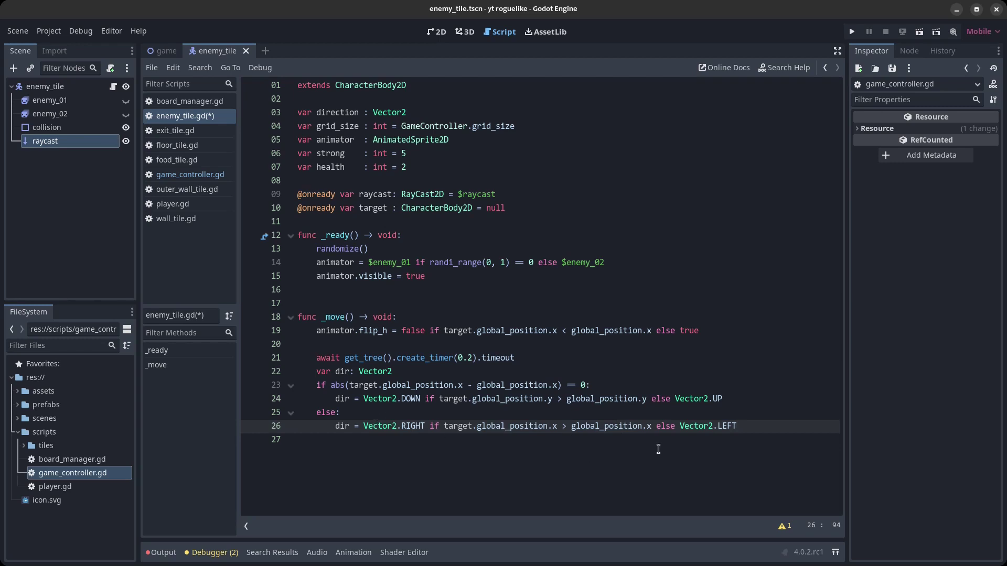
{"action": "key", "text": "Return"}
{"action": "key", "text": "Return"}
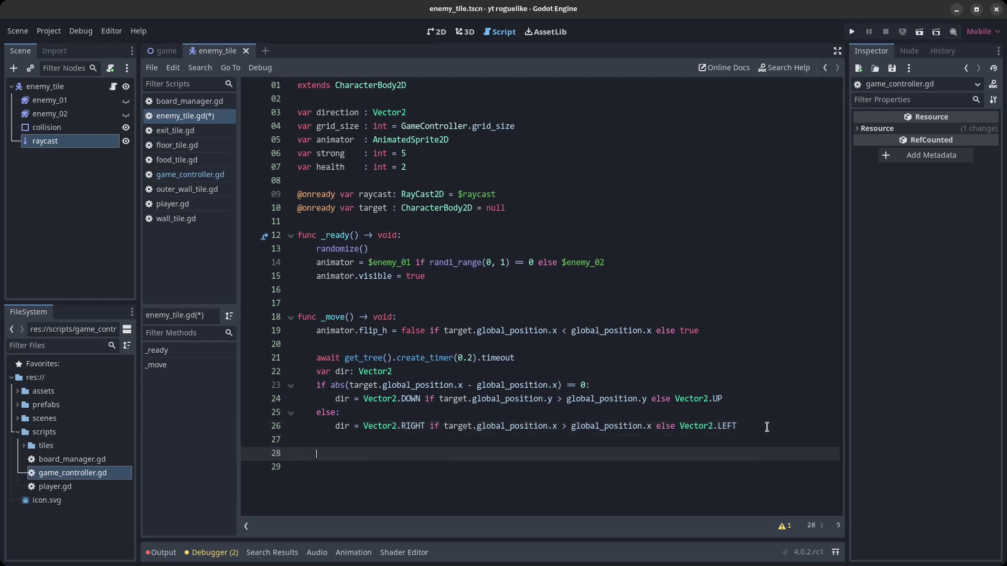
Set direction = dir * grid_size
{"action": "type", "text": "dire"}
{"action": "key", "text": "Return"}
{"action": "type", "text": "dir"}
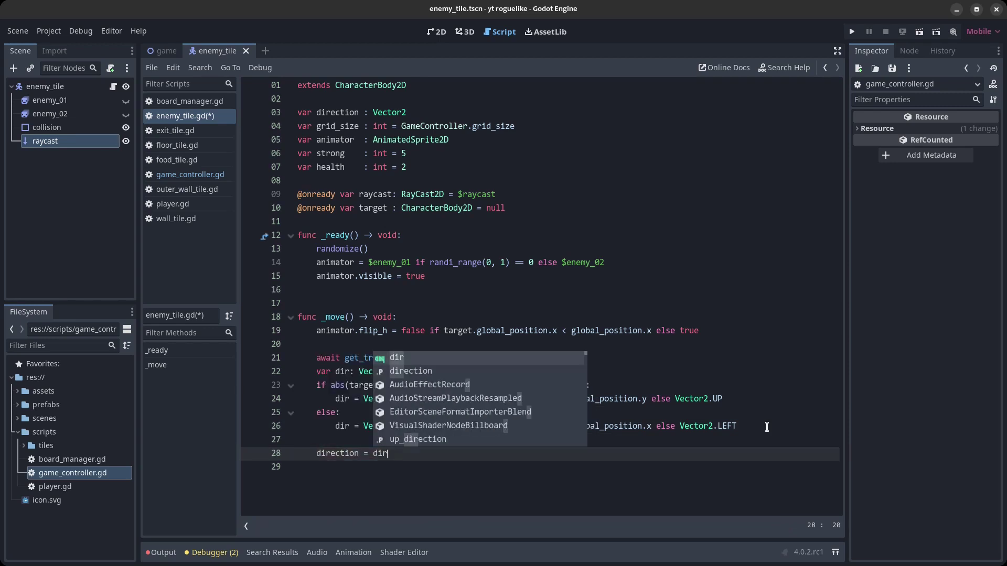
{"action": "type", "text": " * gri"}
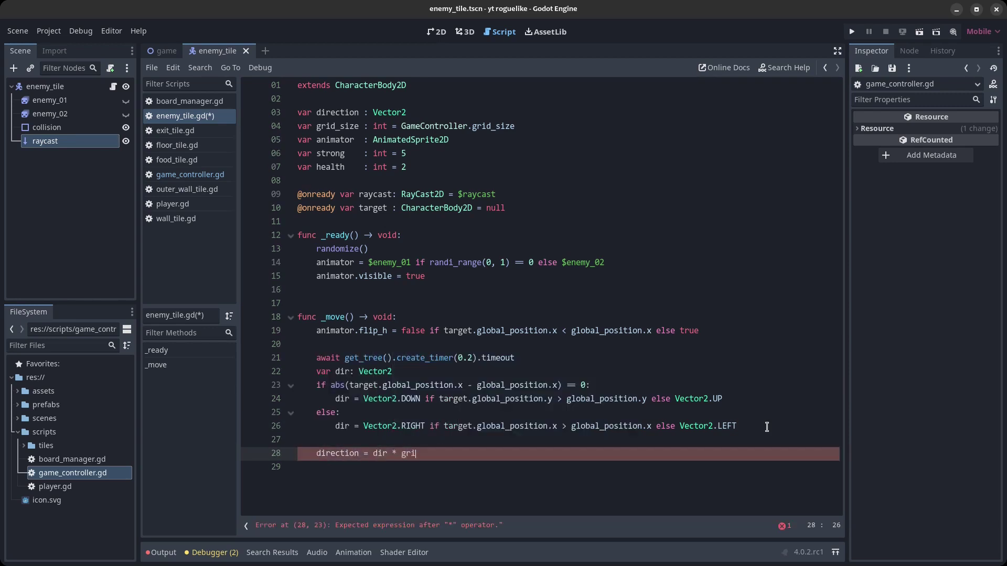
{"action": "key", "text": "Return"}
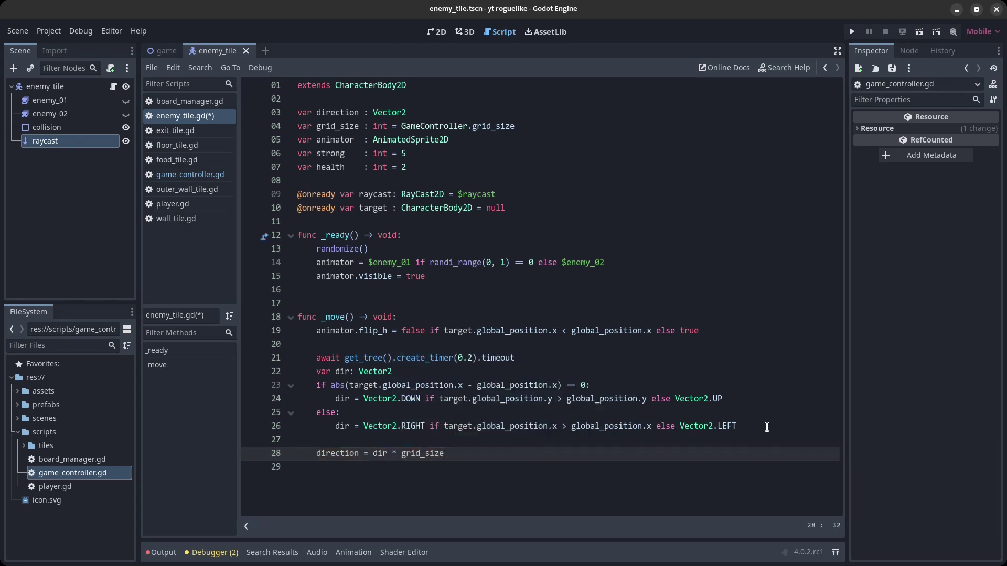
{"action": "key", "text": "Return"}
Assign raycast.target_position = direction
{"action": "type", "text": "ay"}
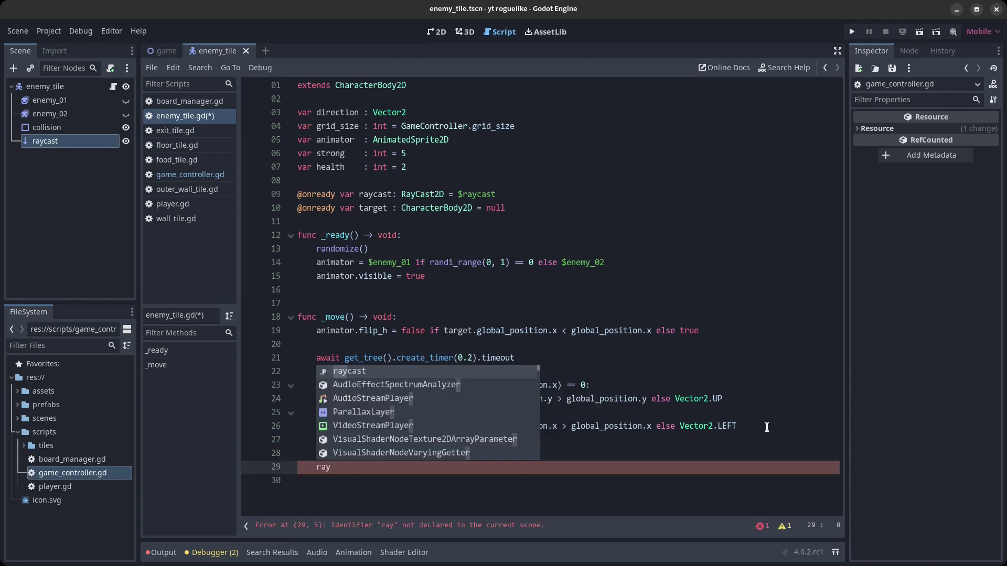
{"action": "key", "text": "Return"}
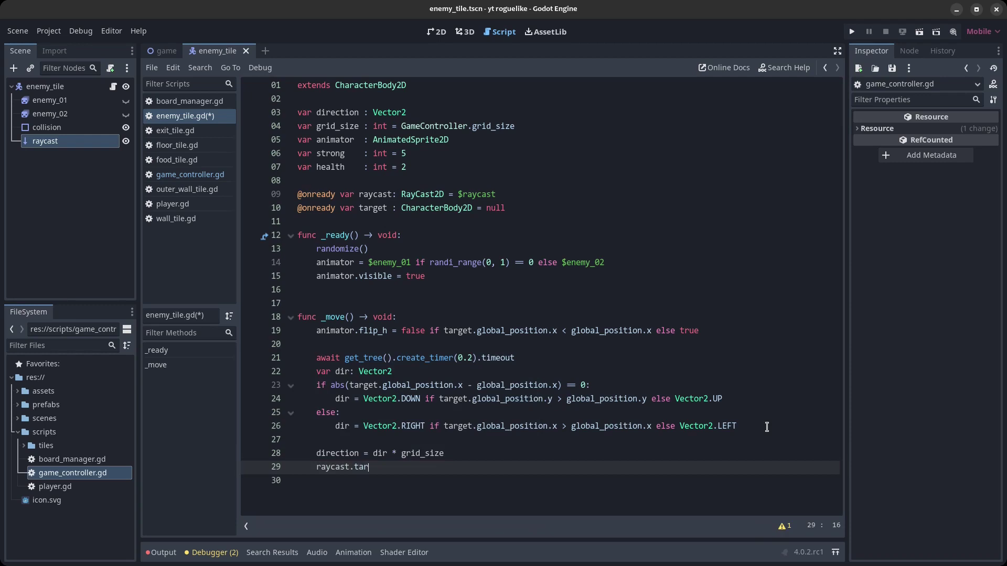
{"action": "key", "text": "Return"}
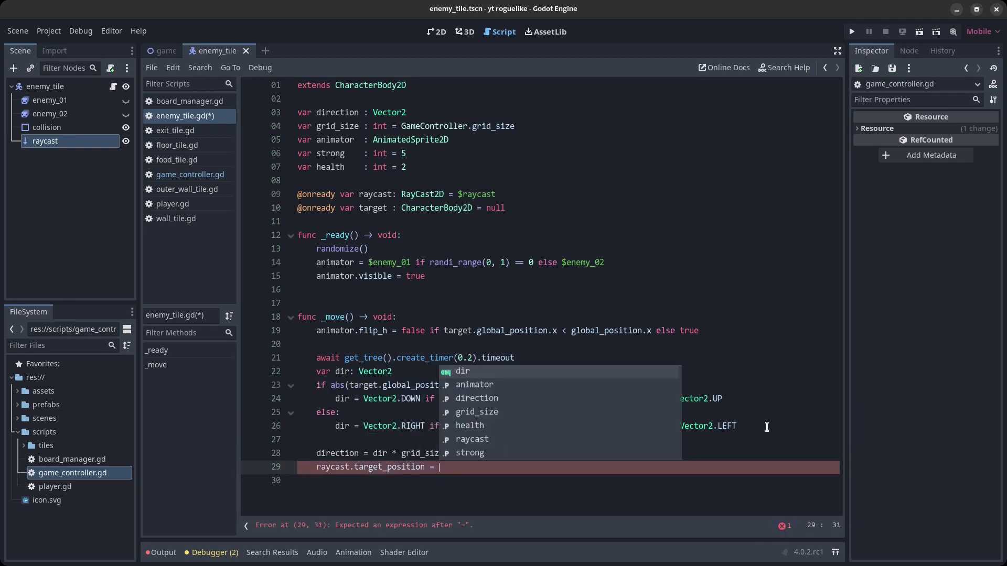
{"action": "type", "text": "dire"}
{"action": "key", "text": "Return"}
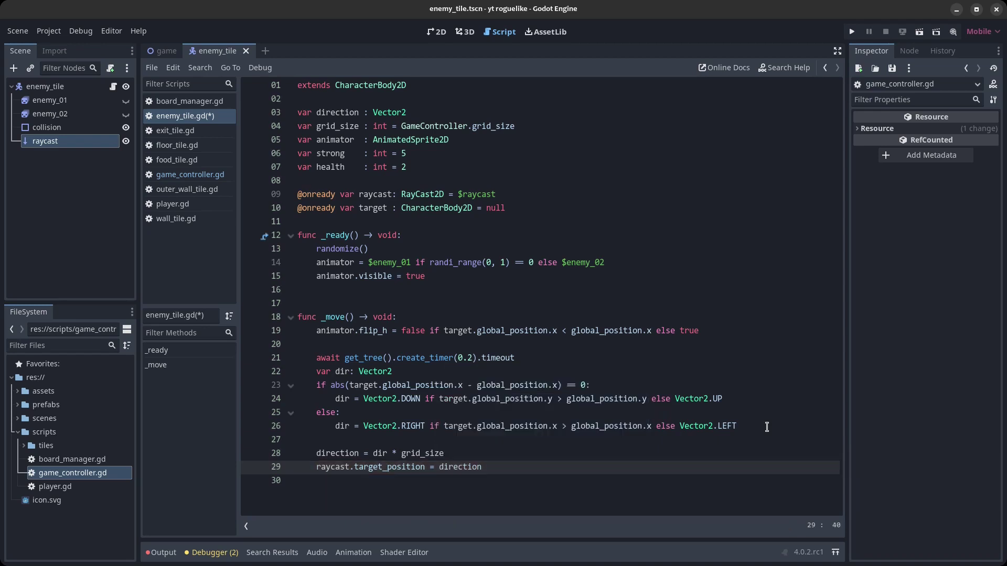
{"action": "key", "text": "Return"}
Call raycast.force_raycast_update() and begin an 'if not raycast' check below it
{"action": "type", "text": "ray"}
{"action": "key", "text": "Return"}
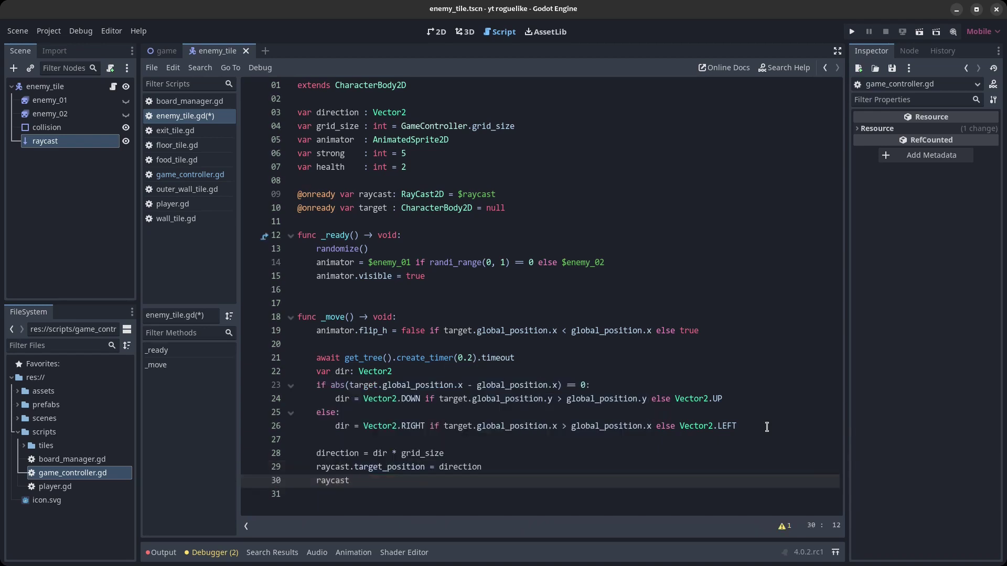
{"action": "type", "text": ".flo"}
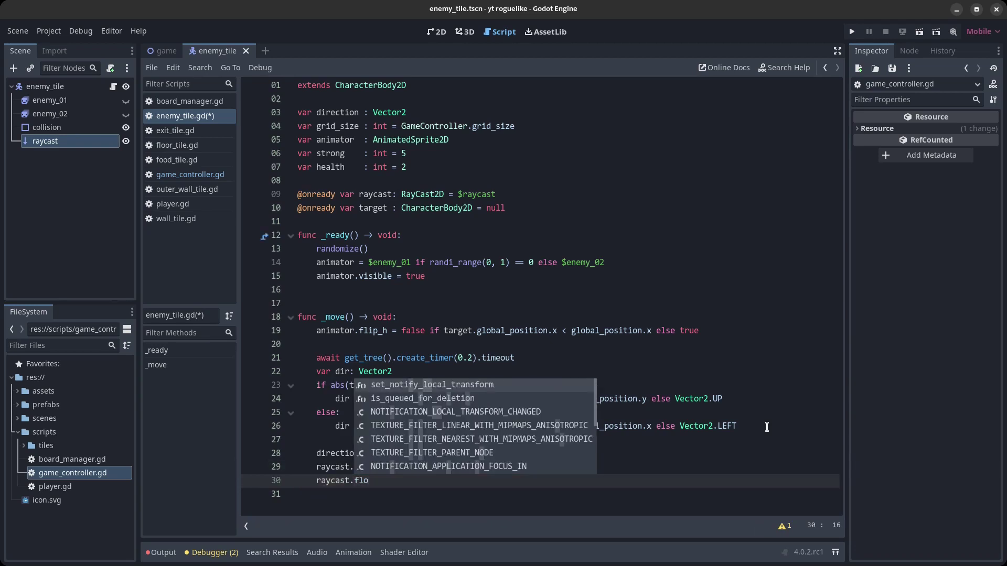
{"action": "key", "text": "BackSpace"}
{"action": "key", "text": "BackSpace"}
{"action": "type", "text": "orce"}
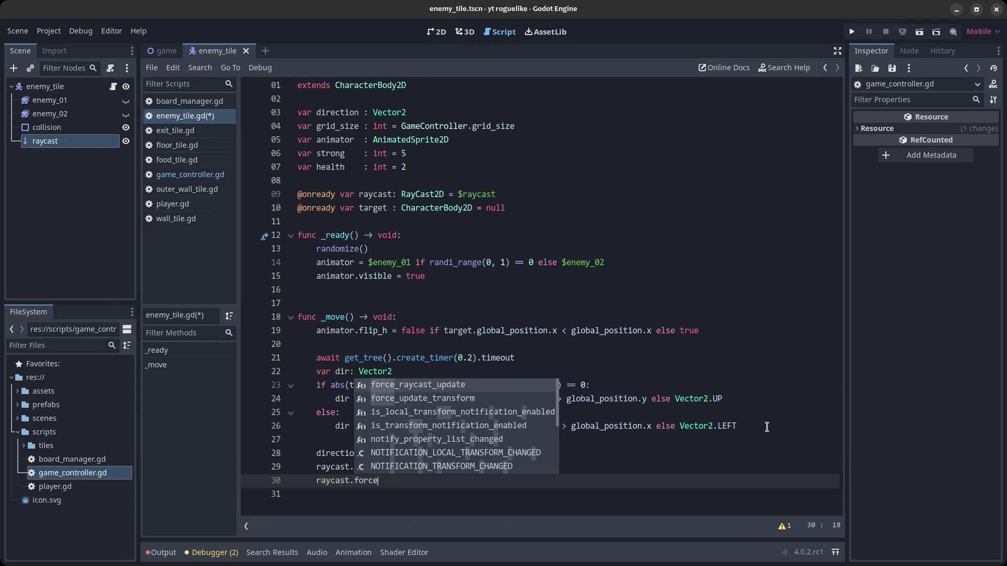
{"action": "key", "text": "Return"}
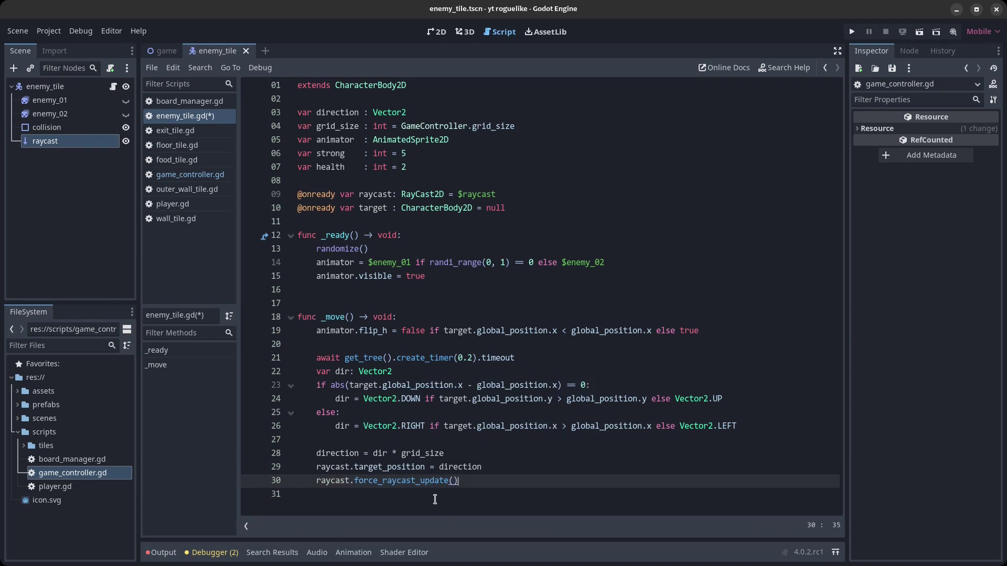
{"action": "key", "text": "Return"}
{"action": "key", "text": "Return"}
{"action": "scroll", "coordinate": [555, 465], "scroll_direction": "down", "scroll_amount": 2}
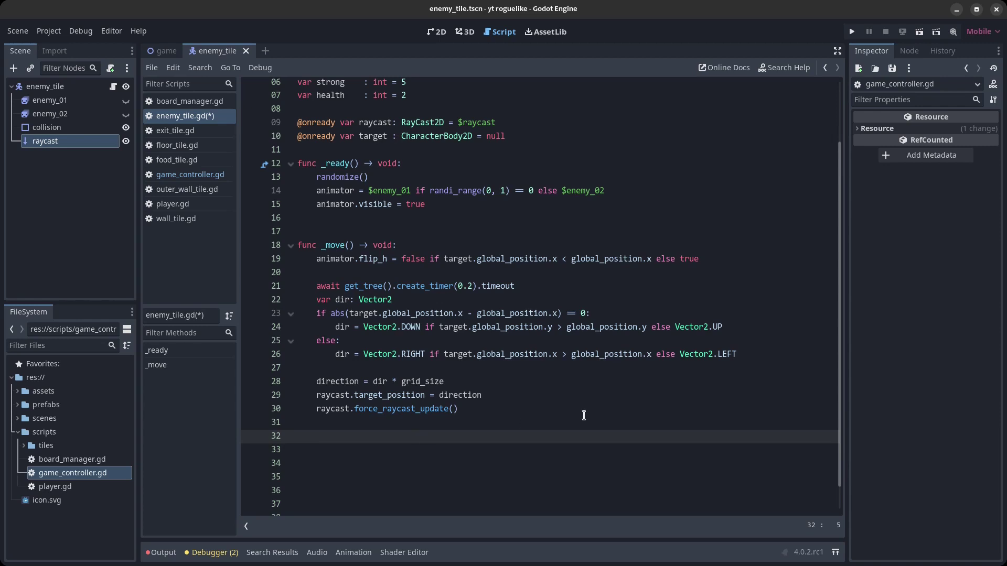
{"action": "type", "text": "not"}
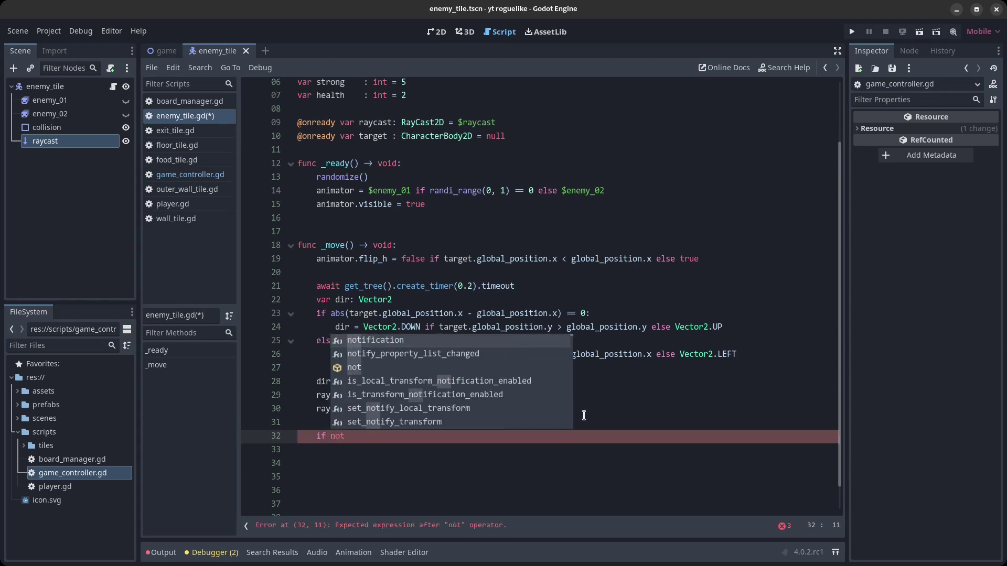
{"action": "type", "text": " ray"}
Complete the condition as 'if not raycast.is_colliding():'
{"action": "key", "text": "Return"}
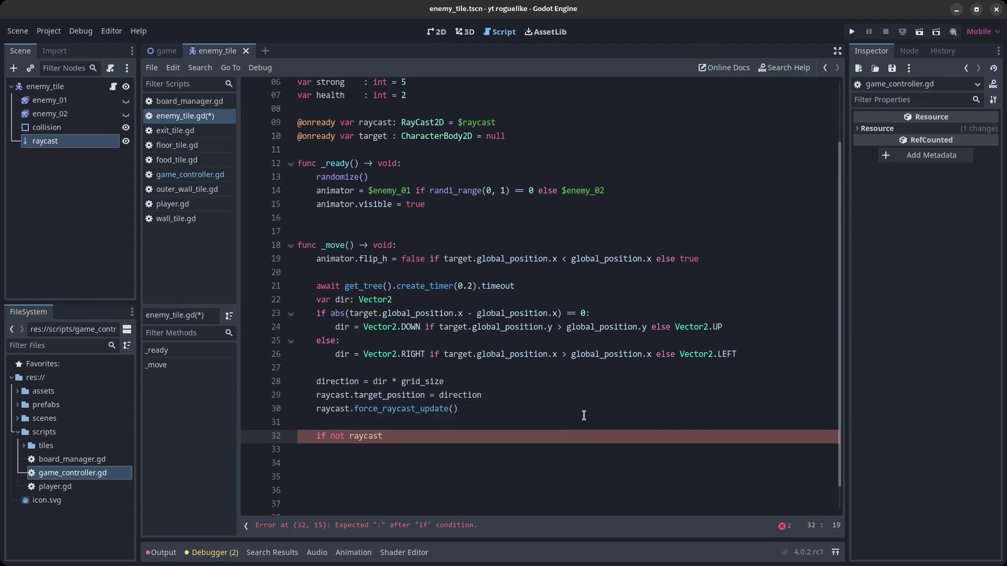
{"action": "key", "text": "Return"}
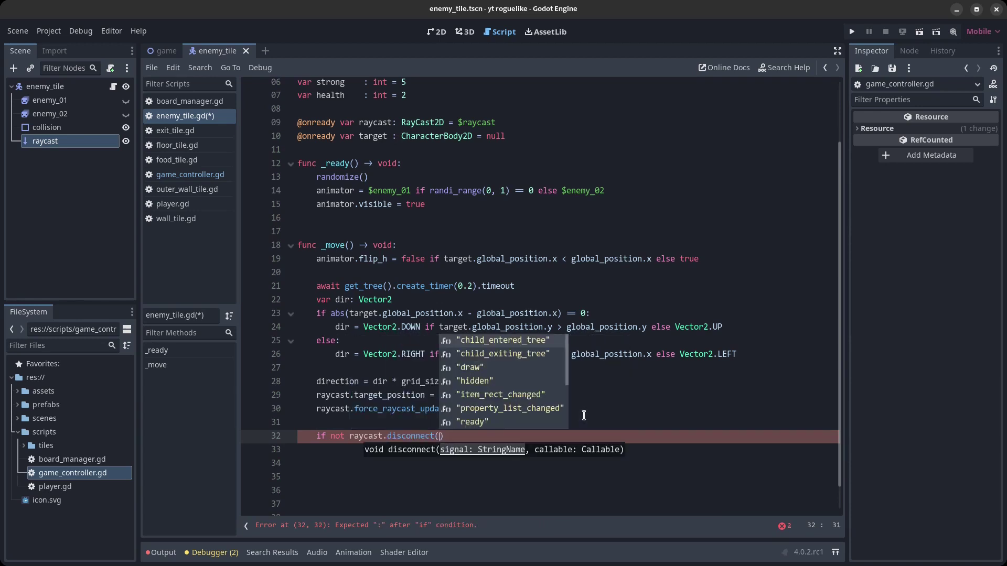
{"action": "key", "text": "BackSpace"}
{"action": "key", "text": "BackSpace"}
{"action": "key", "text": "BackSpace"}
{"action": "key", "text": "BackSpace"}
{"action": "key", "text": "BackSpace"}
{"action": "key", "text": "BackSpace"}
{"action": "key", "text": "BackSpace"}
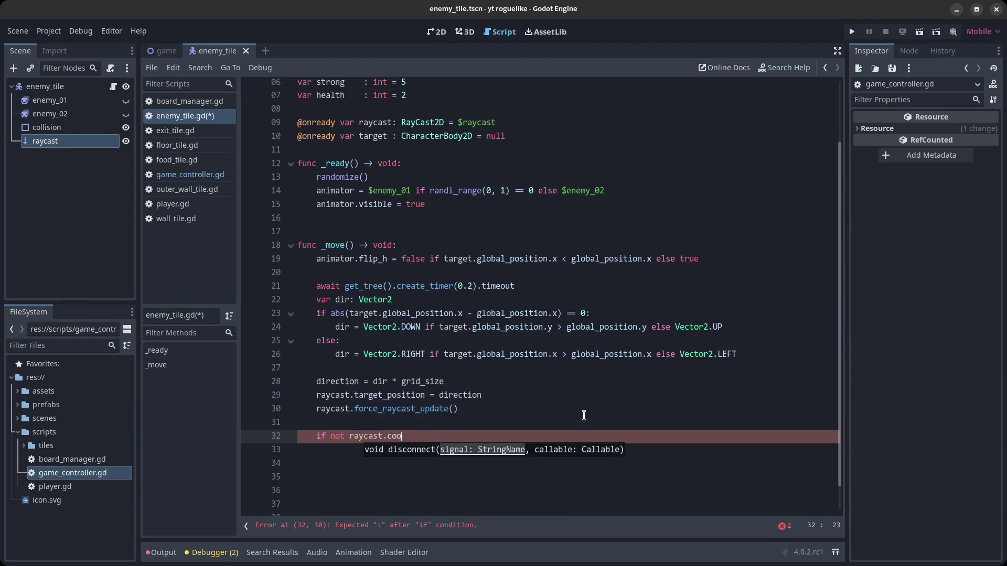
{"action": "key", "text": "BackSpace"}
{"action": "type", "text": "li"}
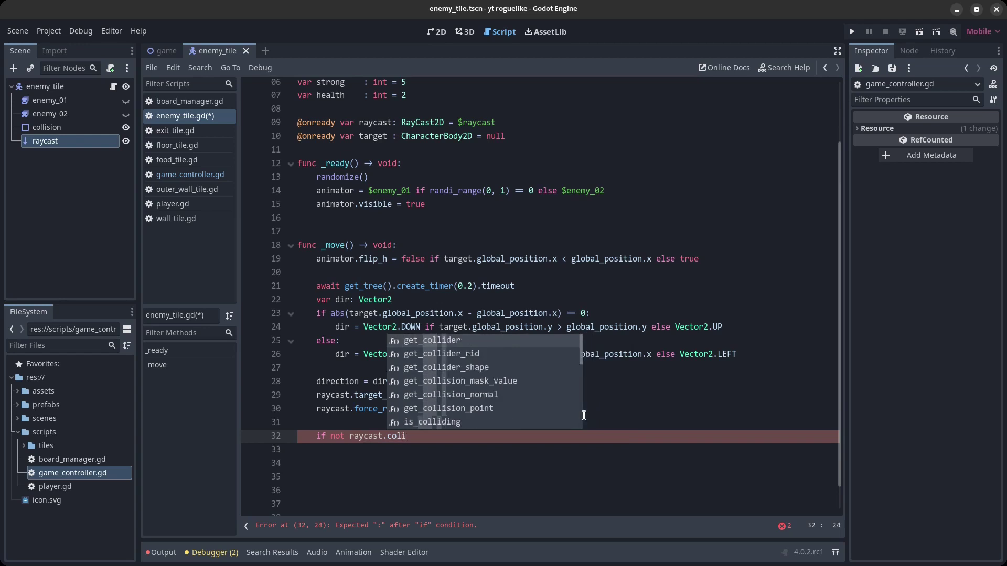
{"action": "key", "text": "Down"}
{"action": "key", "text": "Down"}
{"action": "key", "text": "Down"}
{"action": "key", "text": "Down"}
{"action": "key", "text": "Down"}
{"action": "key", "text": "Down"}
{"action": "key", "text": "Return"}
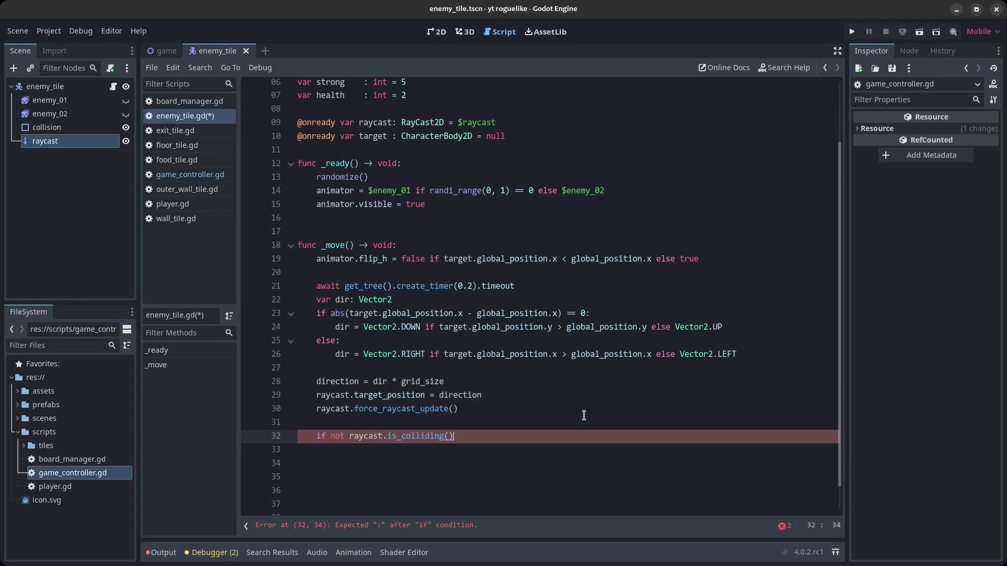
{"action": "type", "text": ":"}
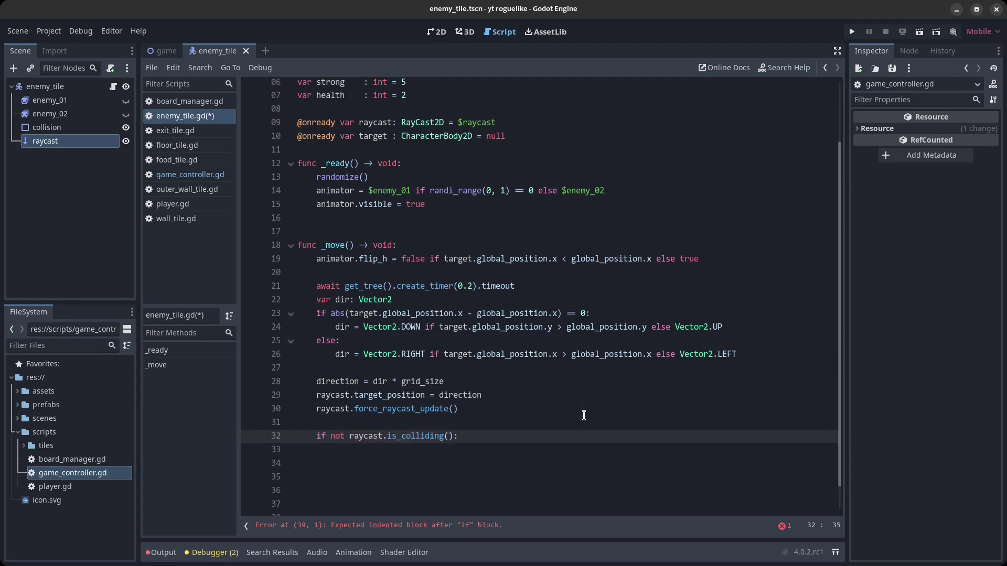
{"action": "key", "text": "Return"}
Inside the if, declare var tween: Tween = create_tween()
{"action": "type", "text": "var tween :"}
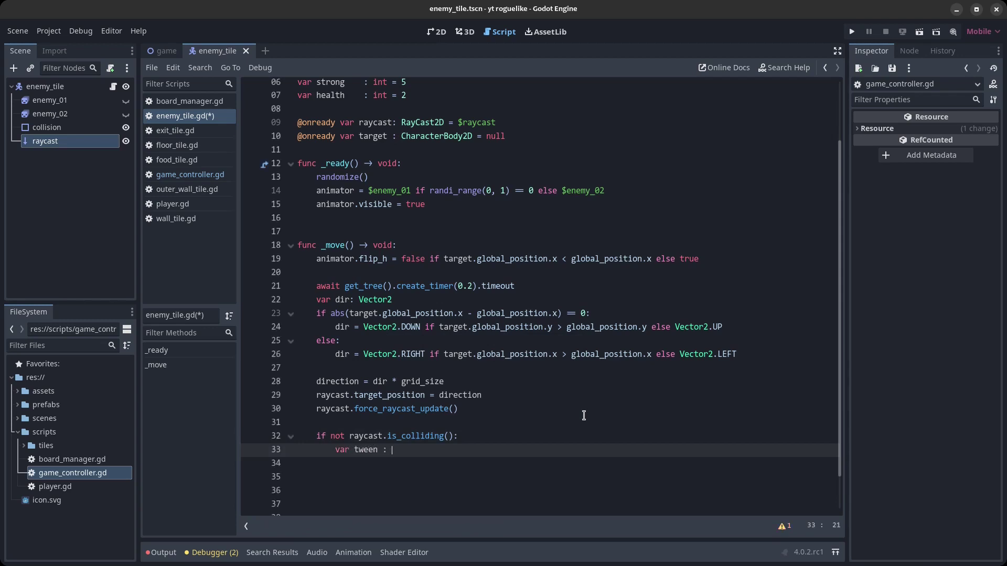
{"action": "key", "text": "BackSpace"}
{"action": "key", "text": "BackSpace"}
{"action": "key", "text": "BackSpace"}
{"action": "type", "text": "wee"}
{"action": "type", "text": "n = crea"}
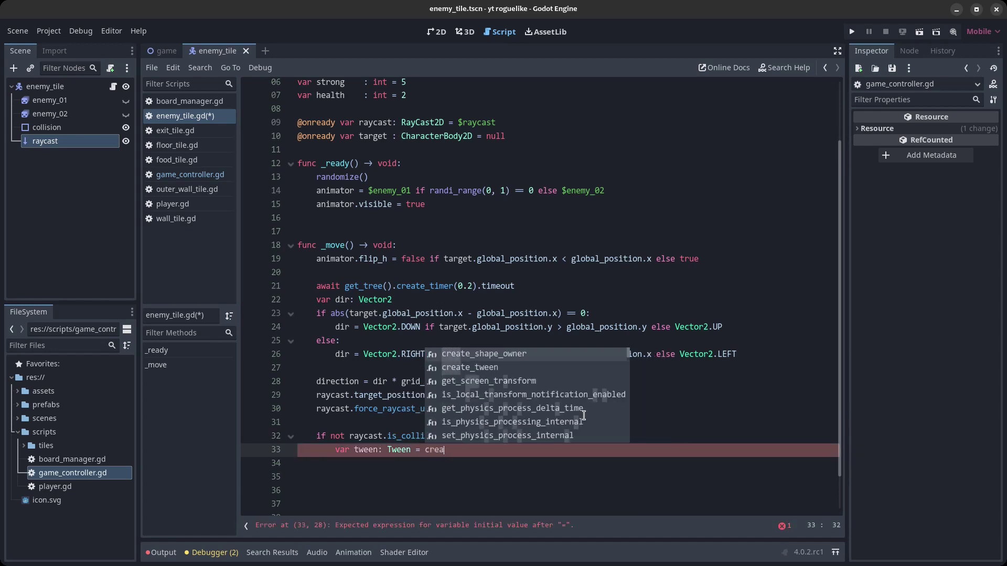
{"action": "key", "text": "Down"}
{"action": "key", "text": "Return"}
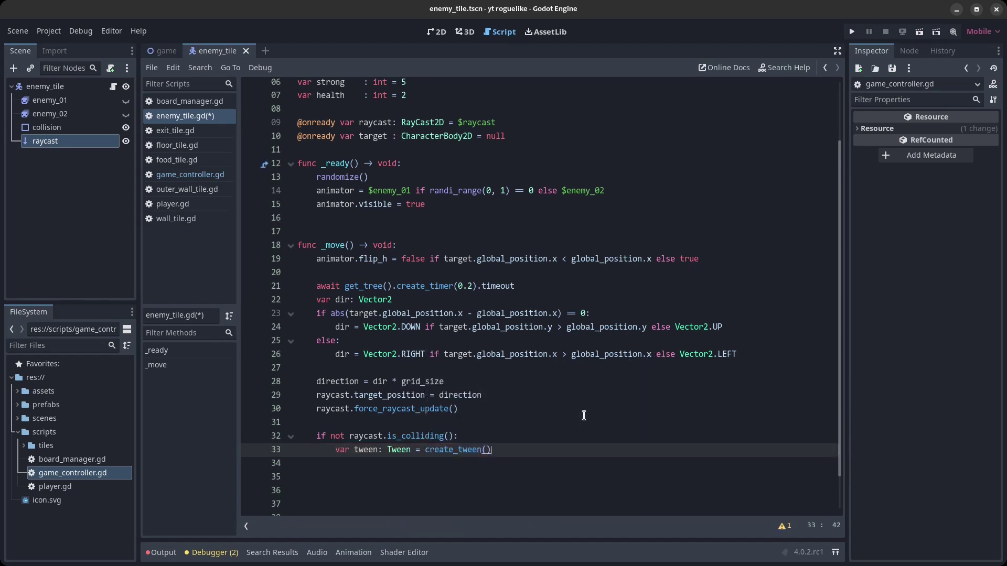
{"action": "key", "text": "Return"}
Add tween.tween_property(self, "position", position + direction, 0.2)
{"action": "type", "text": "twe"}
{"action": "key", "text": "Return"}
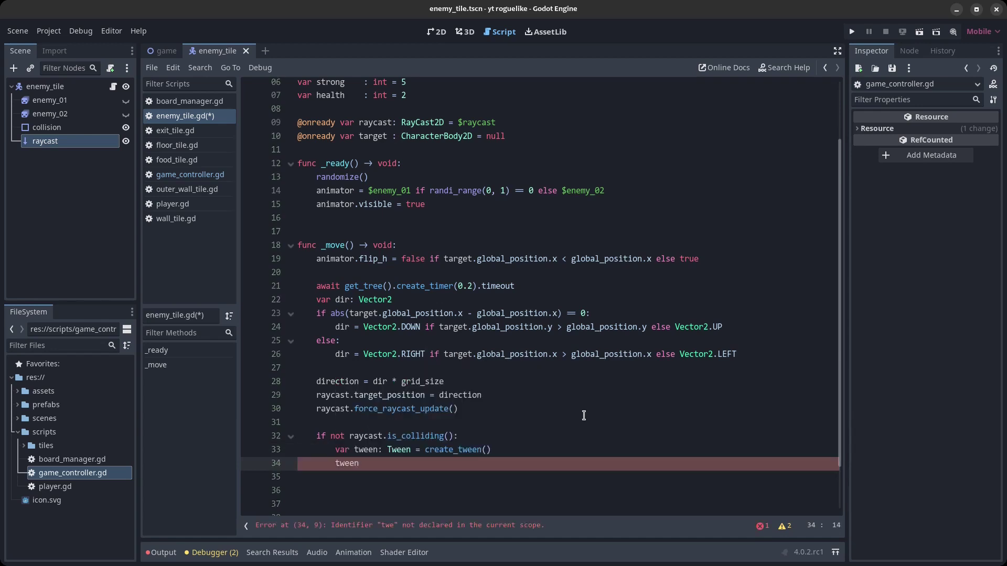
{"action": "type", "text": "."}
{"action": "type", "text": "tw"}
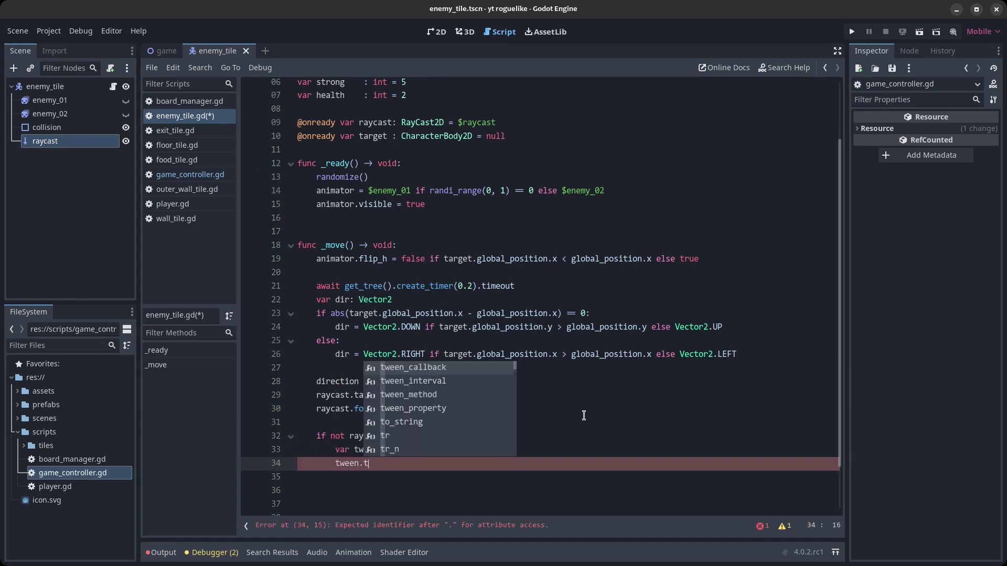
{"action": "type", "text": "epro"}
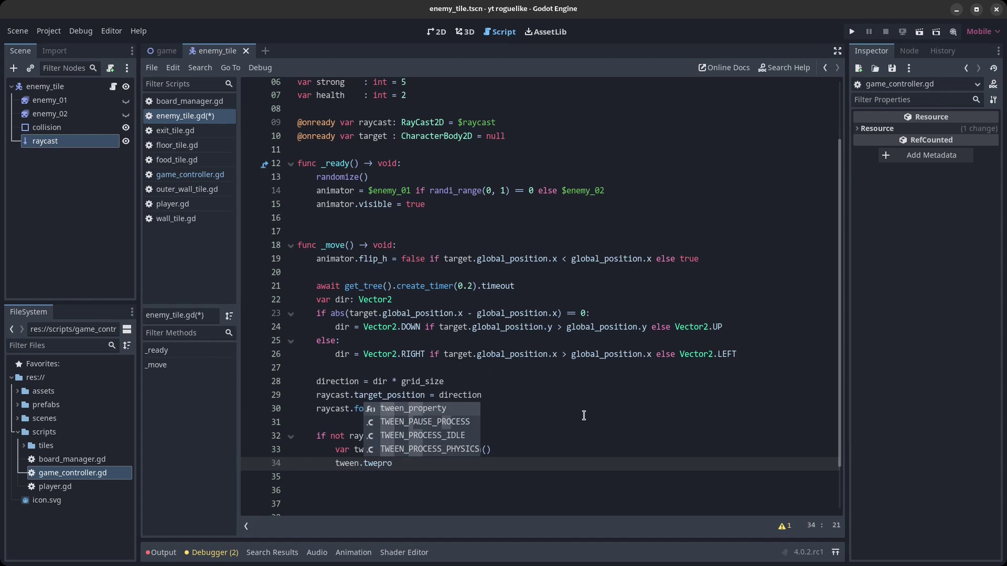
{"action": "key", "text": "Return"}
{"action": "type", "text": "self"}
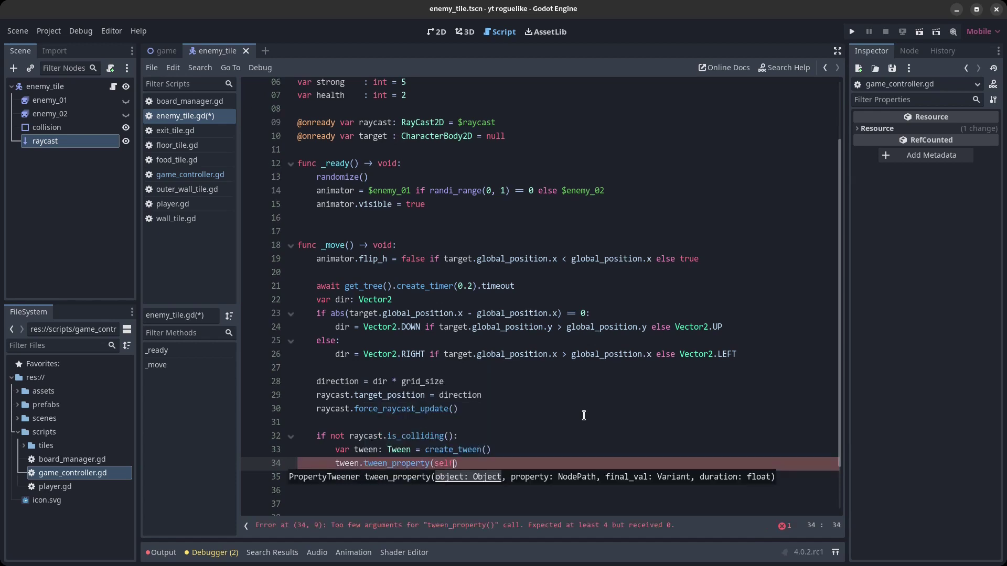
{"action": "type", "text": ", \"position\", "}
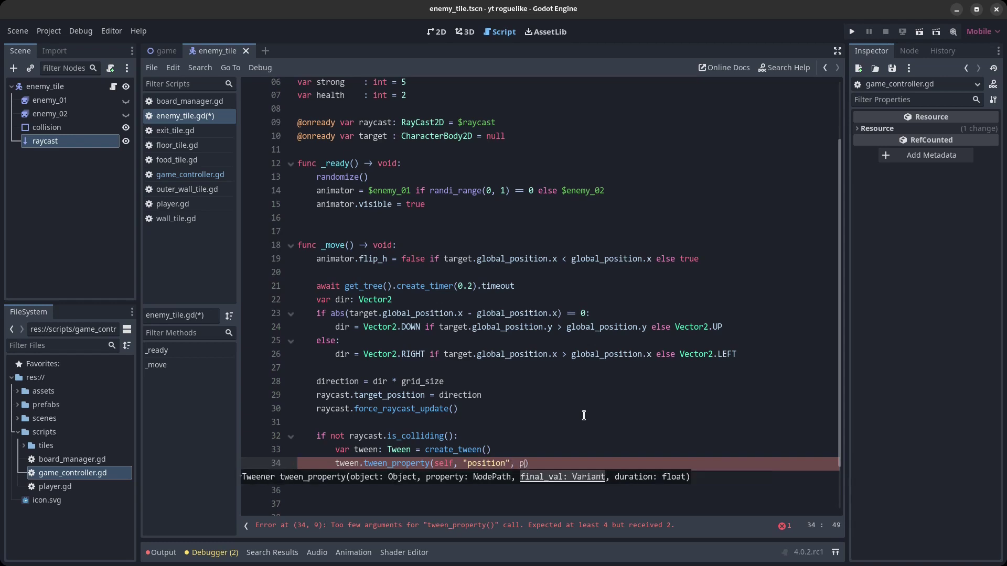
{"action": "type", "text": "posi"}
{"action": "key", "text": "Return"}
{"action": "type", "text": "+ dire"}
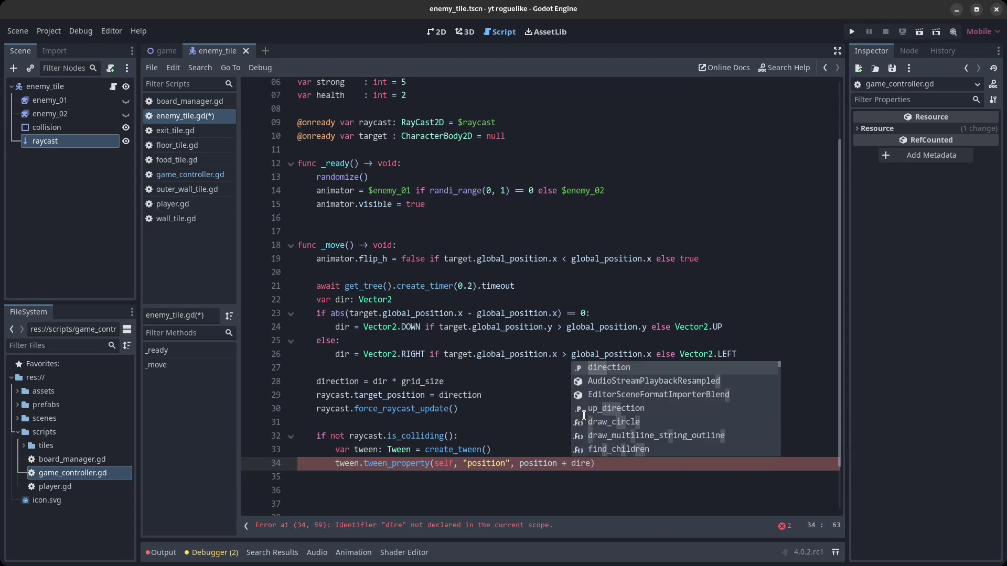
{"action": "key", "text": "Return"}
{"action": "type", "text": "."}
{"action": "key", "text": "BackSpace"}
{"action": "type", "text": ", 0.2"}
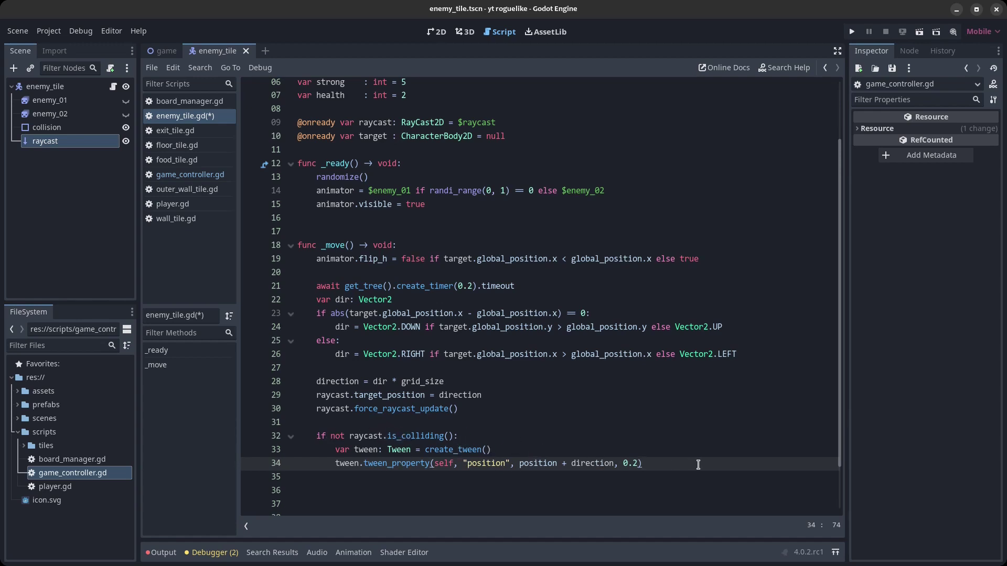
Add an else: branch that stores raycast.get_collider() in a collision variable
{"action": "key", "text": "Return"}
{"action": "type", "text": "lse:"}
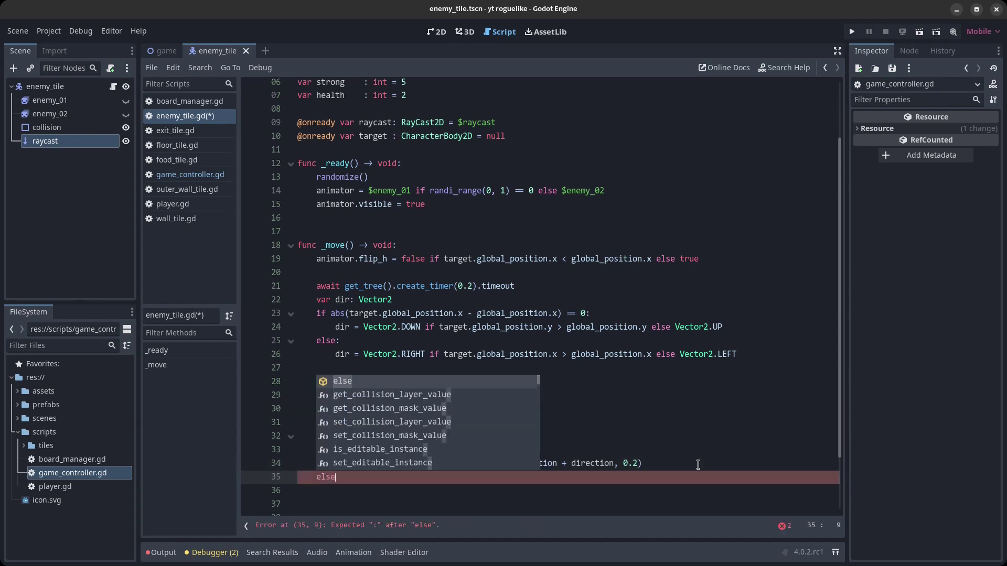
{"action": "key", "text": "Return"}
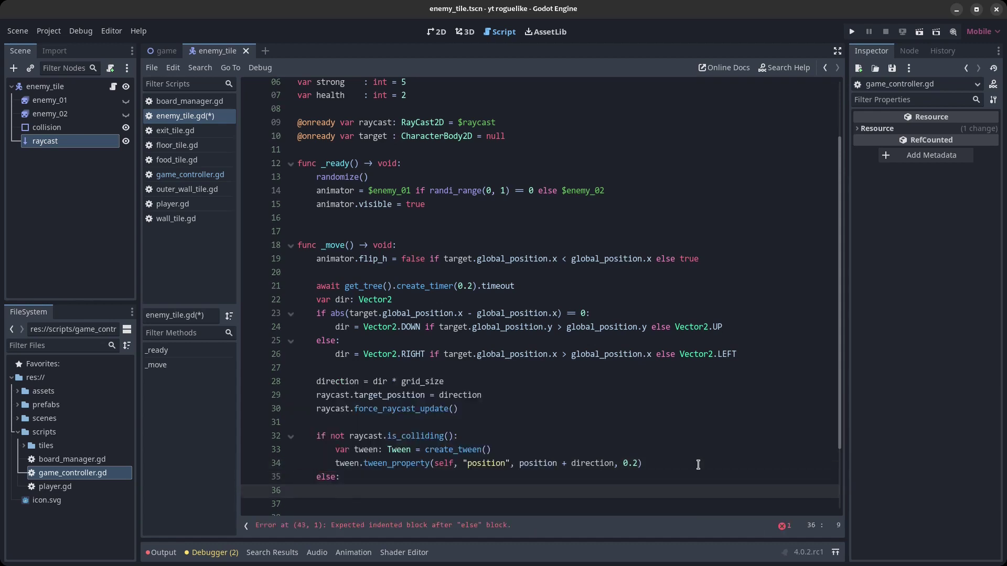
{"action": "type", "text": "var c"}
{"action": "key", "text": "BackSpace"}
{"action": "key", "text": "BackSpace"}
{"action": "type", "text": "ollision = "}
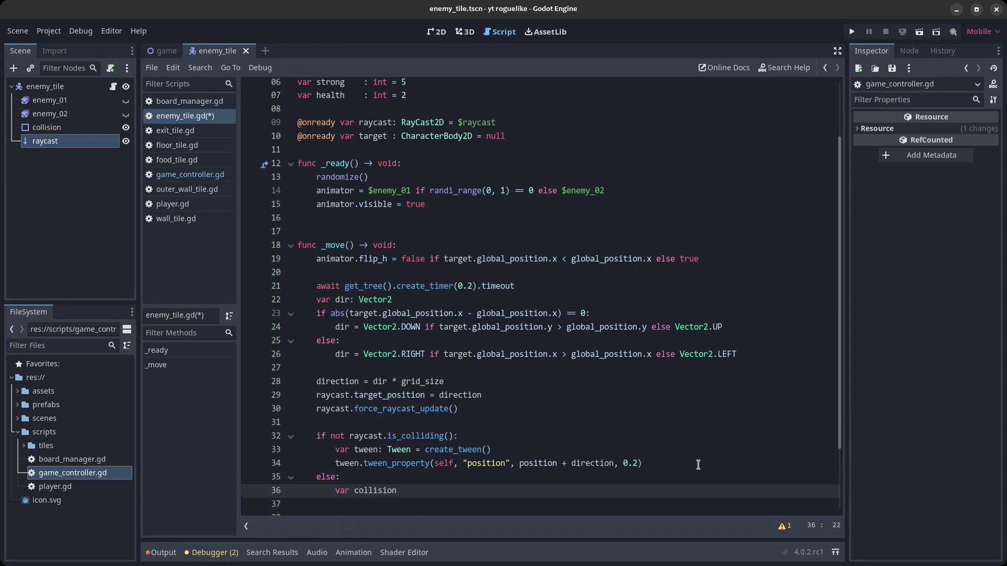
{"action": "type", "text": "raycast.get"}
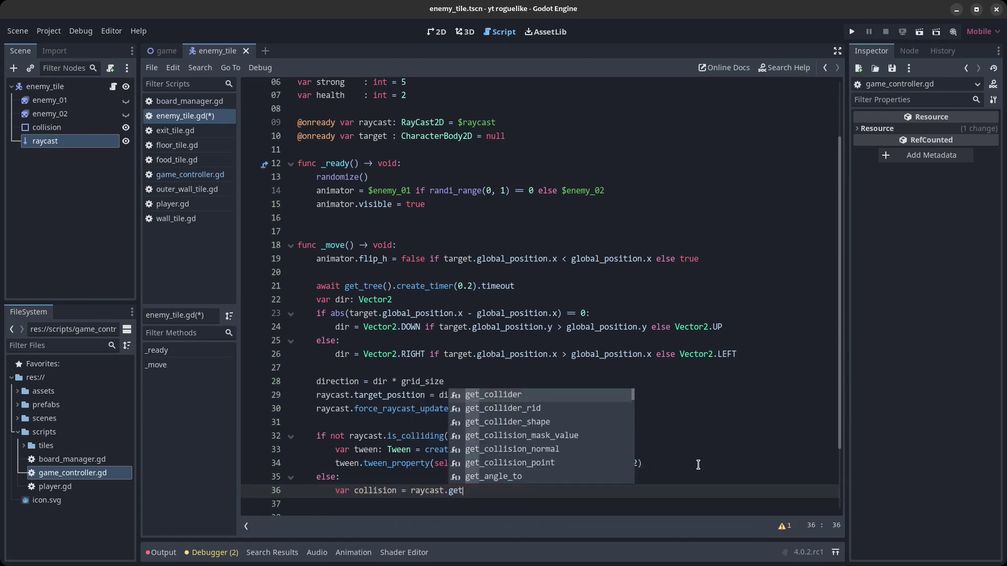
{"action": "key", "text": "Return"}
Inside it, call _attack() when collision.name == "player"
{"action": "key", "text": "Return"}
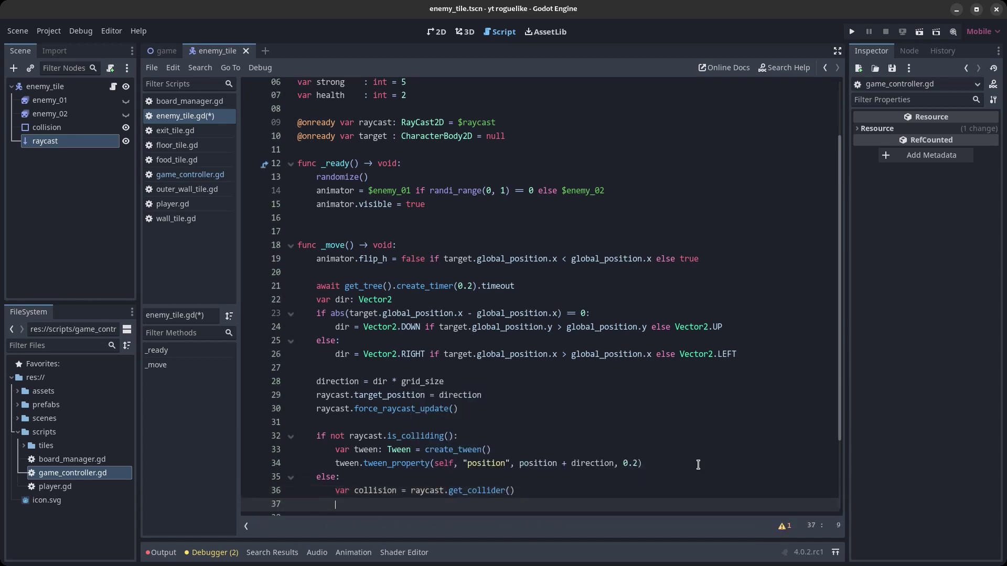
{"action": "type", "text": "if coll"}
{"action": "key", "text": "Return"}
{"action": "type", "text": ".name == "}
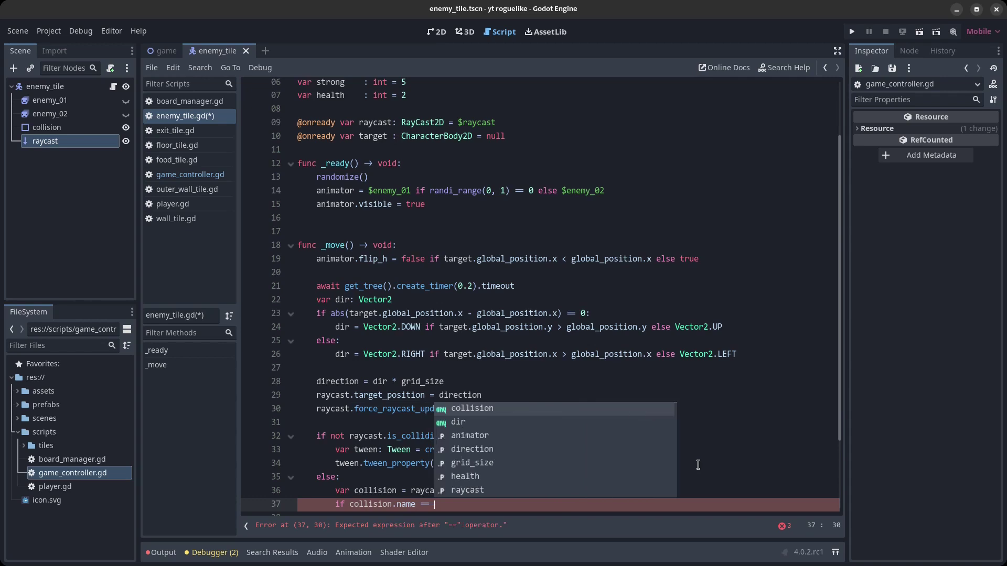
{"action": "type", "text": "\"play"}
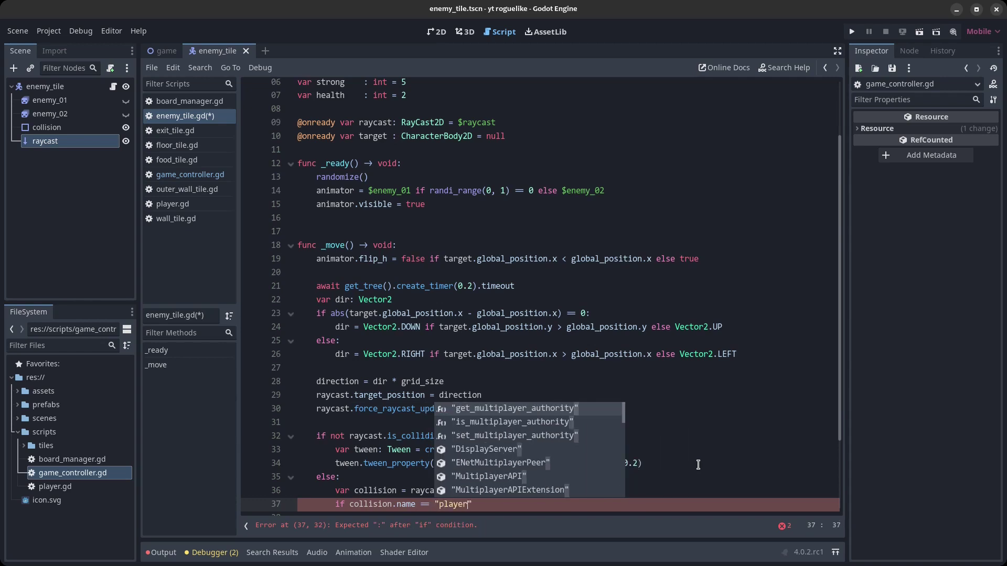
{"action": "type", "text": "er\""}
{"action": "key", "text": "Return"}
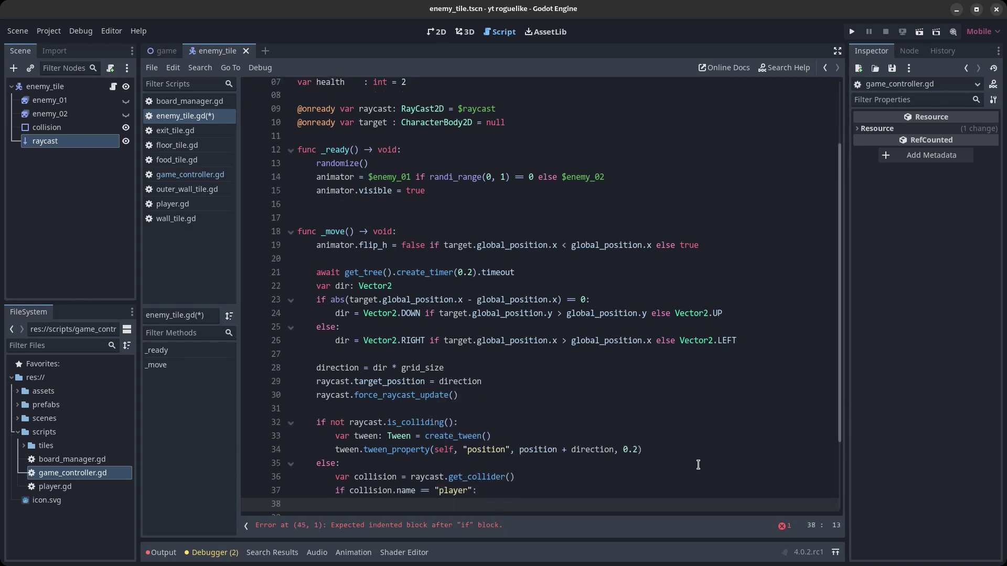
{"action": "scroll", "coordinate": [649, 370], "scroll_direction": "down", "scroll_amount": 3}
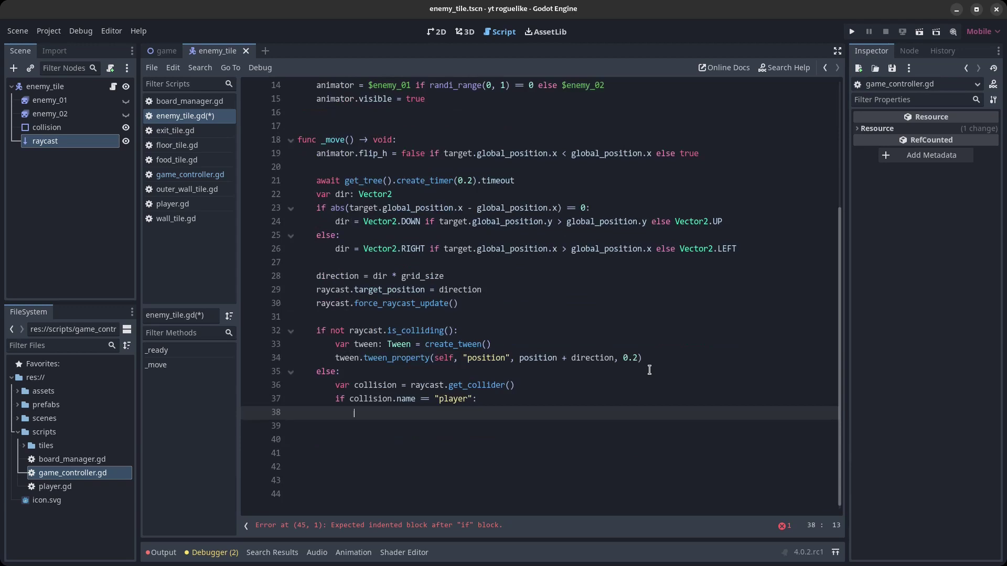
{"action": "type", "text": "_attack()"}
{"action": "left_click", "coordinate": [327, 467]}
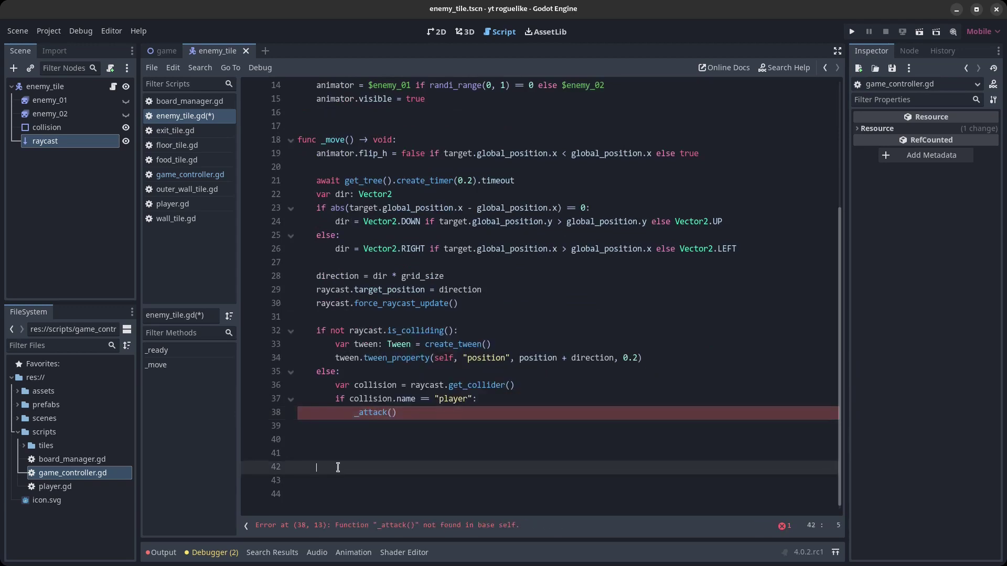
Declare func _attack() -> void: whose first line calls target.apply_damage(strong)
{"action": "key", "text": "Up"}
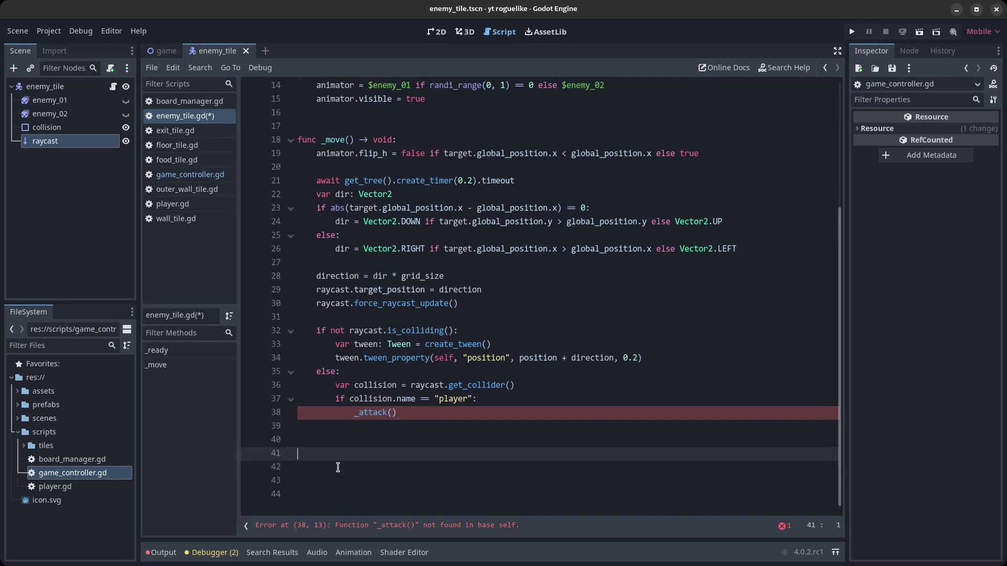
{"action": "type", "text": "unc _at"}
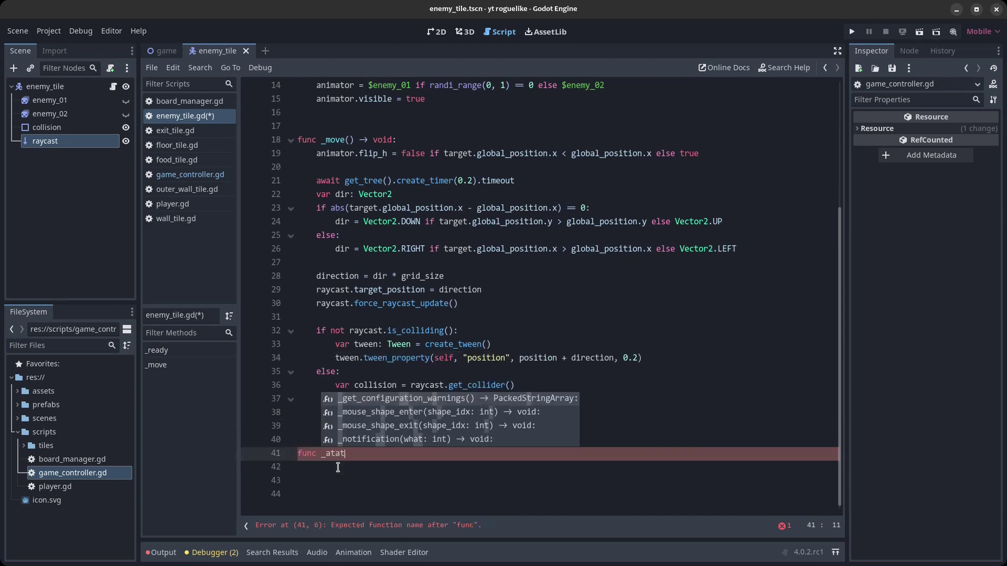
{"action": "type", "text": "at"}
{"action": "key", "text": "BackSpace"}
{"action": "key", "text": "BackSpace"}
{"action": "type", "text": "tack() -"}
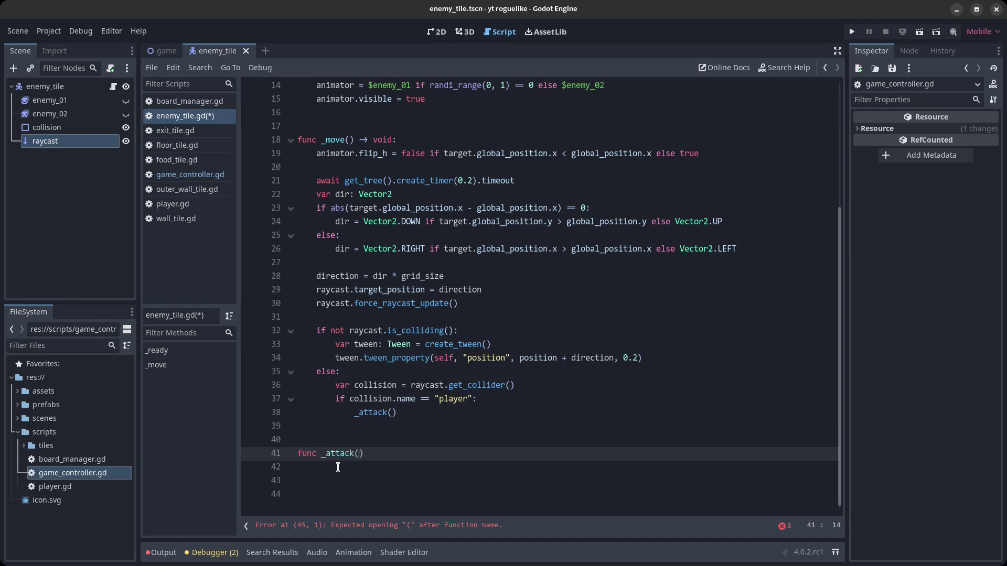
{"action": "type", "text": ">v"}
{"action": "key", "text": "BackSpace"}
{"action": "key", "text": "BackSpace"}
{"action": "key", "text": "BackSpace"}
{"action": "type", "text": "void:"}
{"action": "key", "text": "Return"}
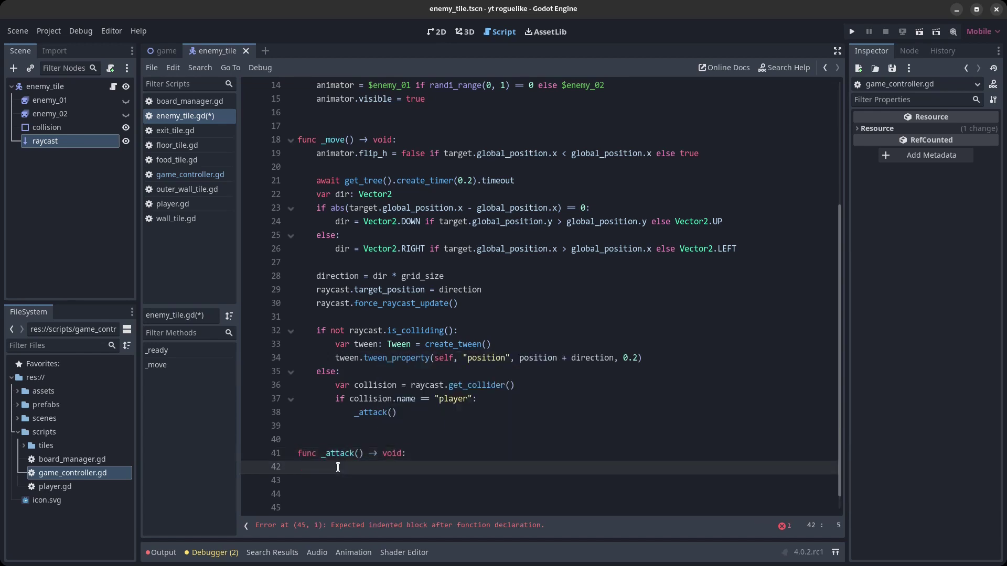
{"action": "scroll", "coordinate": [452, 447], "scroll_direction": "down", "scroll_amount": 1}
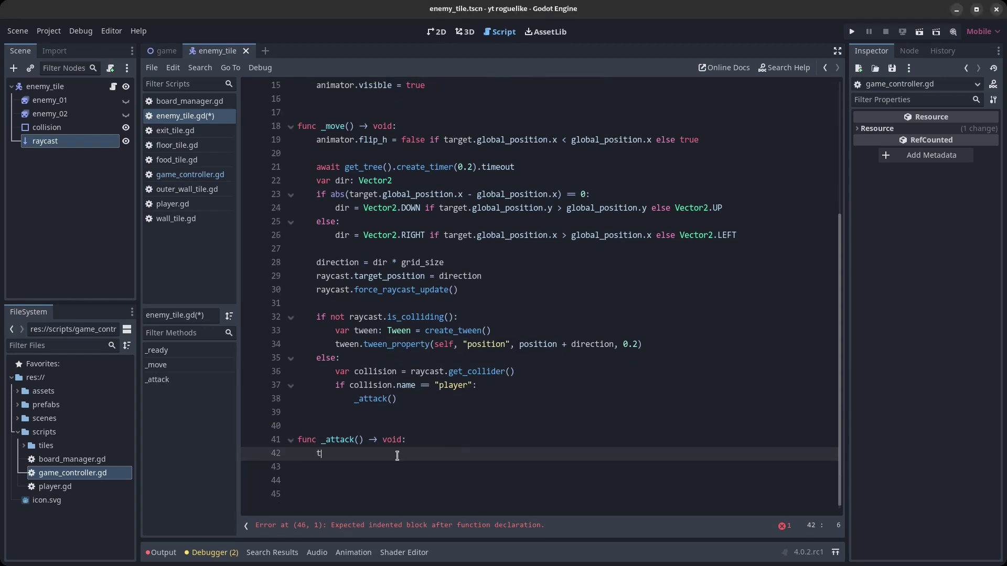
{"action": "type", "text": "arget."}
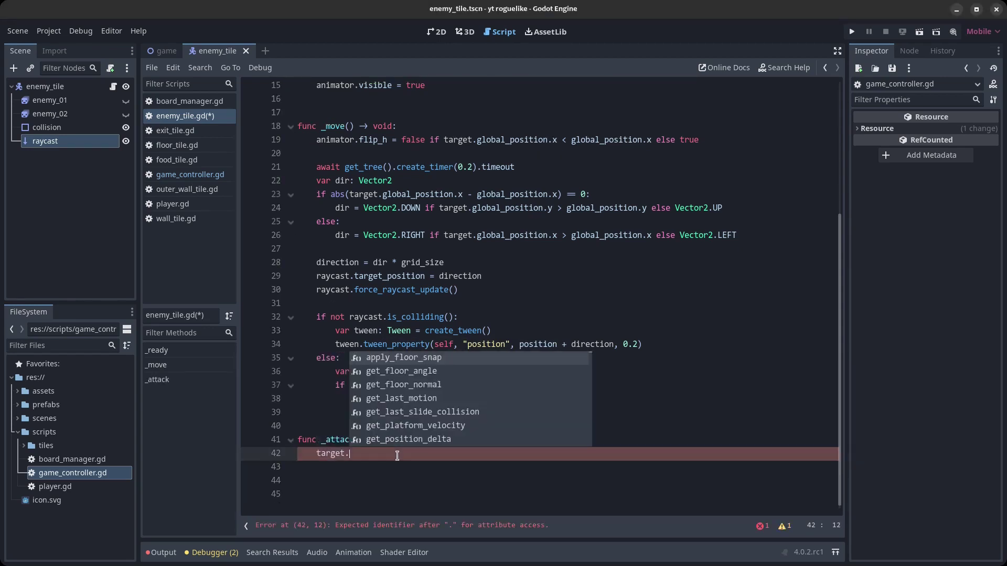
{"action": "type", "text": "apply"}
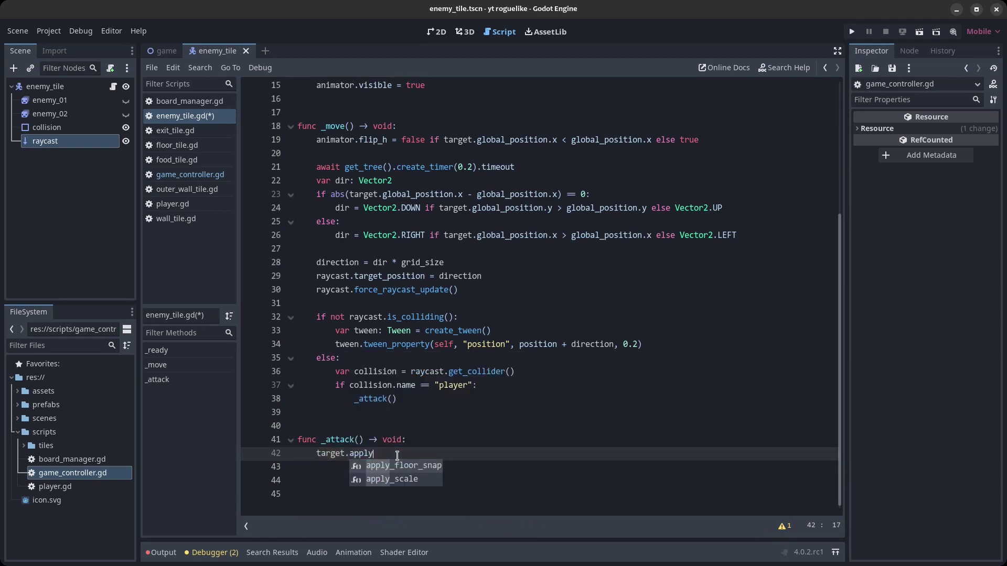
{"action": "type", "text": "_damage"}
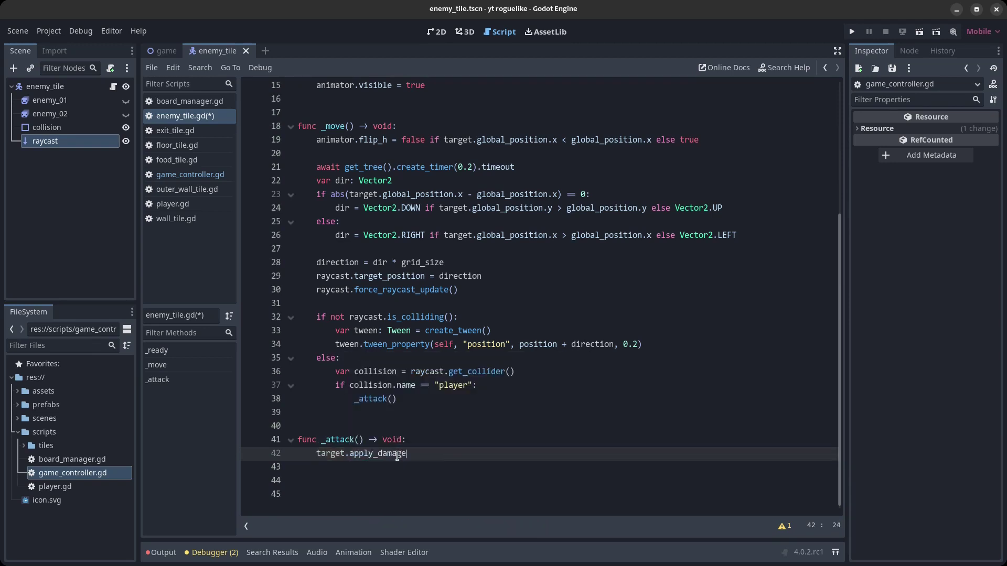
{"action": "type", "text": "(strong"}
Play the "attack" animation on the animator
{"action": "key", "text": "Return"}
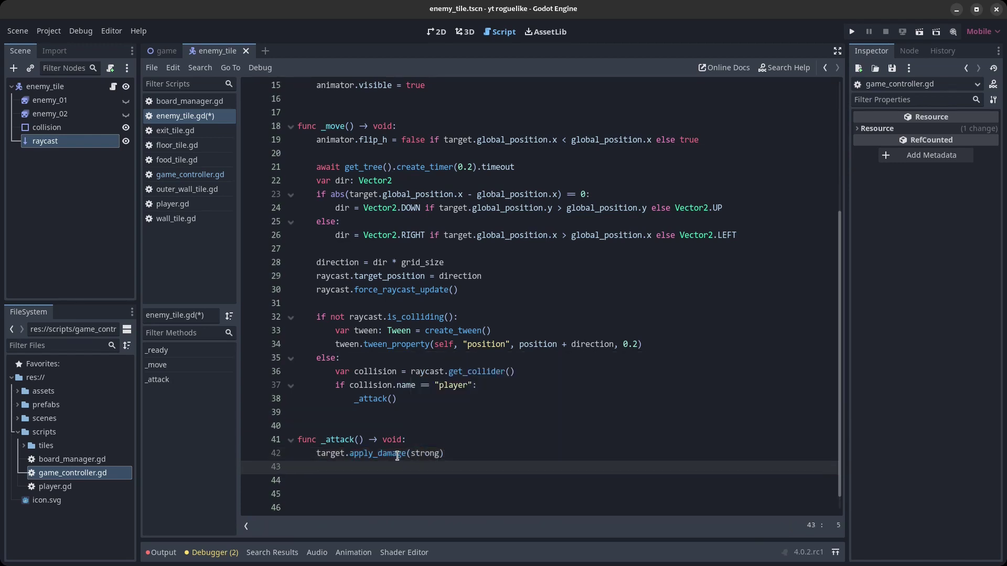
{"action": "type", "text": "ani"}
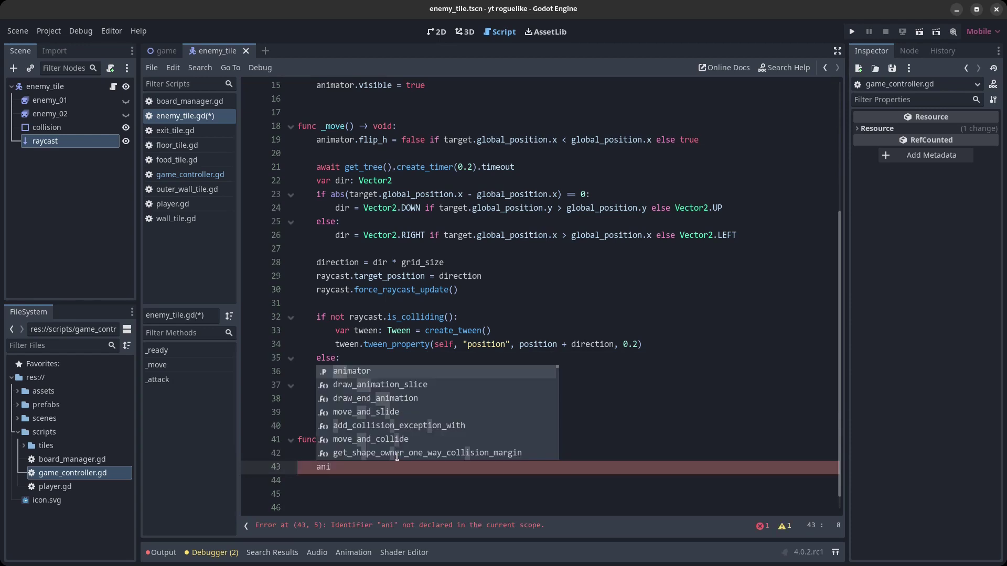
{"action": "key", "text": "Return"}
{"action": "type", "text": ".play"}
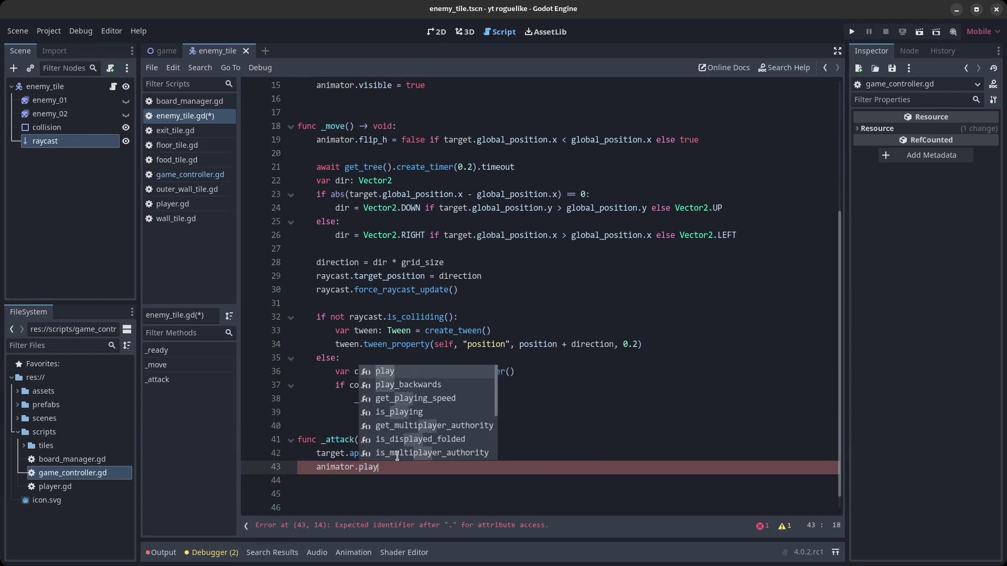
{"action": "key", "text": "Return"}
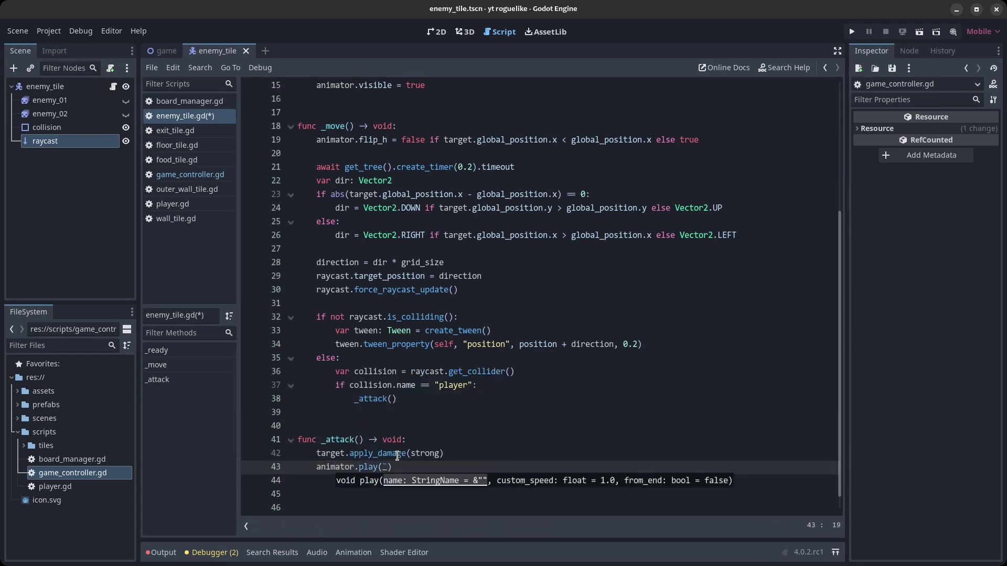
{"action": "type", "text": "\"attack"}
{"action": "key", "text": "End"}
Await animator.animation_finished, then play the "idle" animation
{"action": "key", "text": "Return"}
{"action": "type", "text": "aw"}
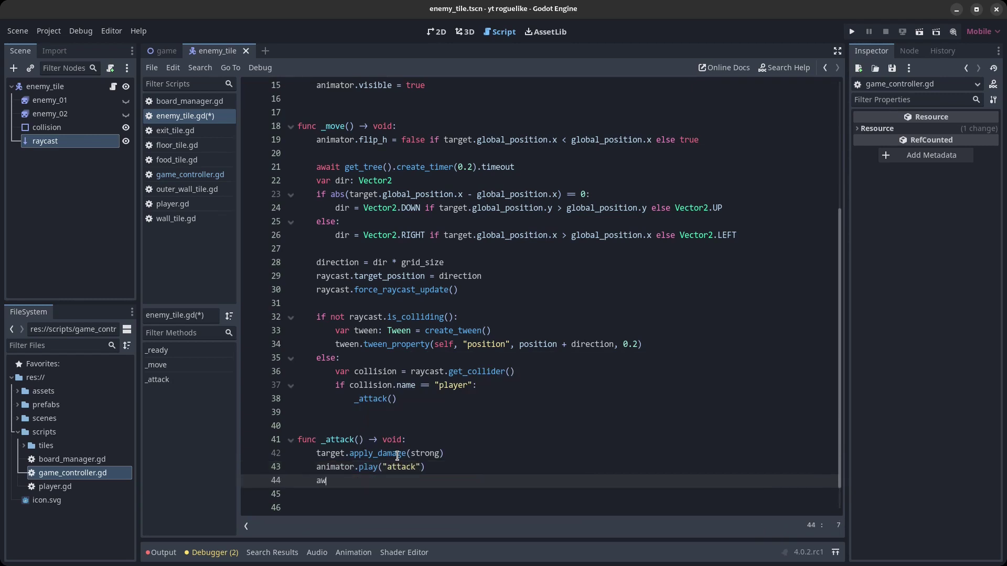
{"action": "type", "text": "ait ani"}
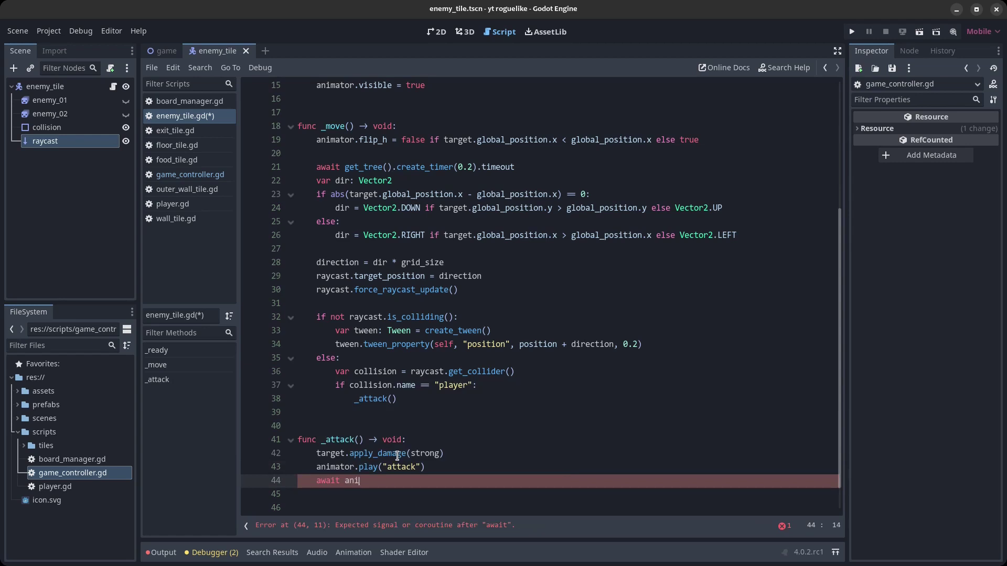
{"action": "type", "text": "mator.fi"}
{"action": "key", "text": "Down"}
{"action": "key", "text": "Down"}
{"action": "key", "text": "Down"}
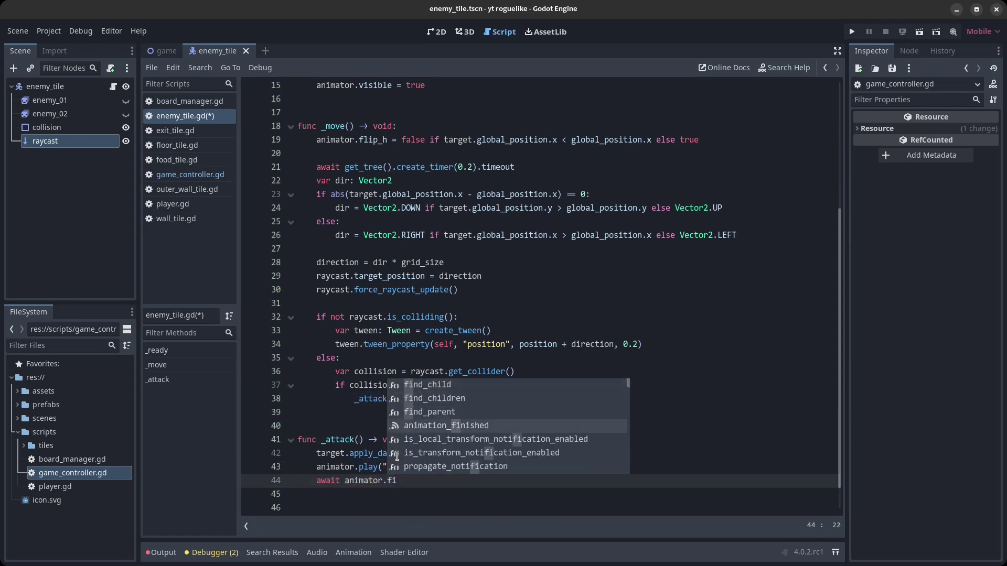
{"action": "key", "text": "Return"}
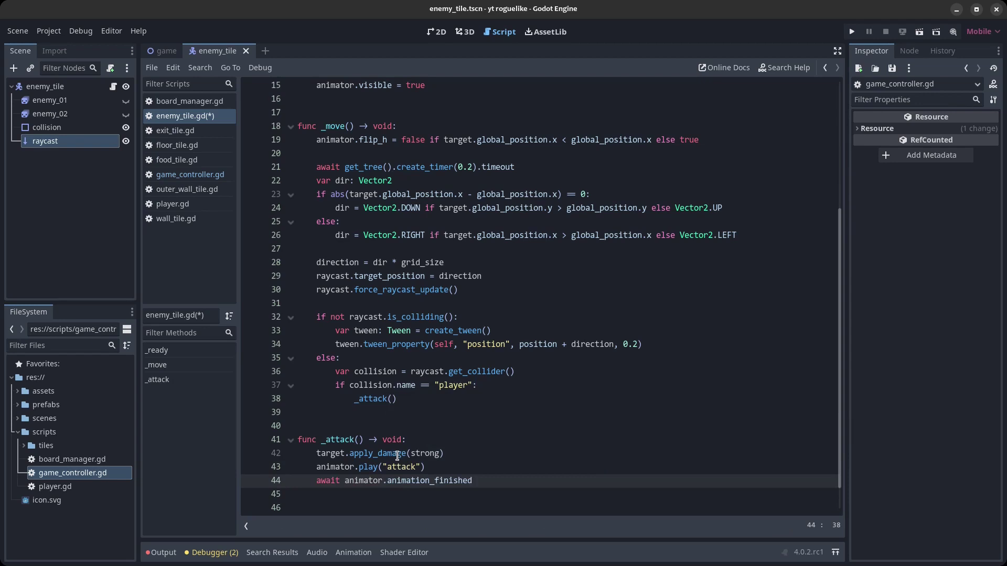
{"action": "key", "text": "Return"}
{"action": "type", "text": "i"}
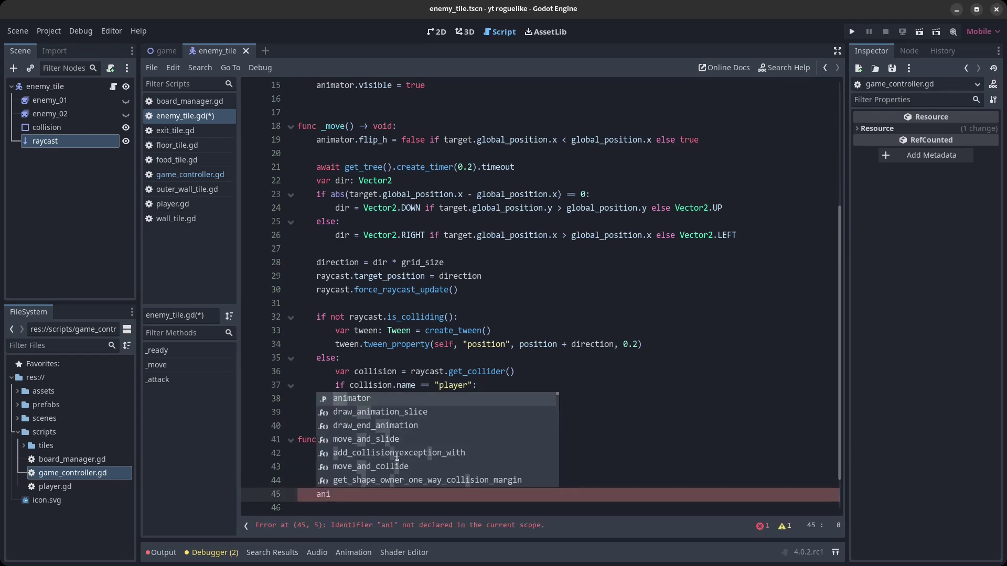
{"action": "key", "text": "Return"}
{"action": "type", "text": ".pla"}
{"action": "key", "text": "Return"}
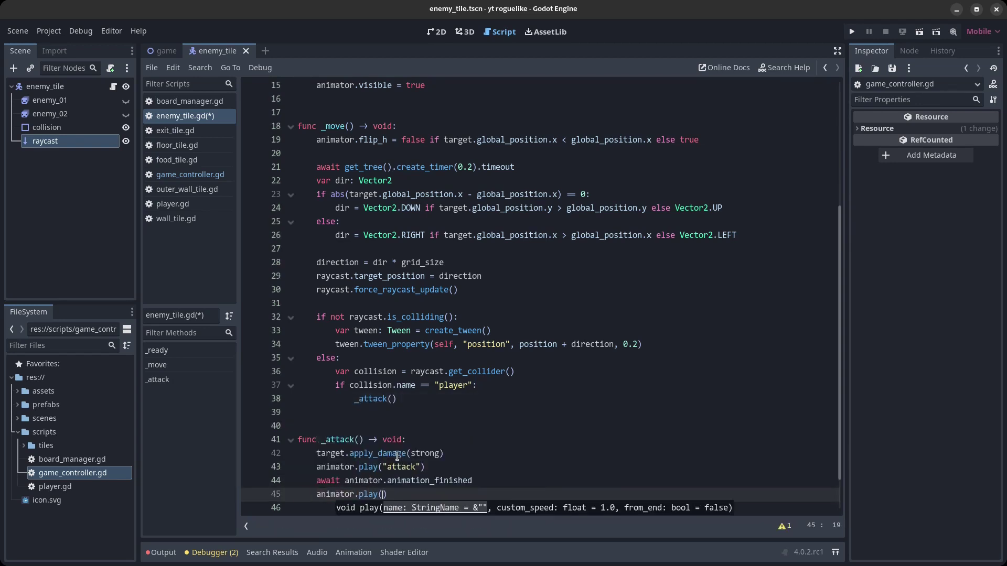
{"action": "type", "text": "\"idle"}
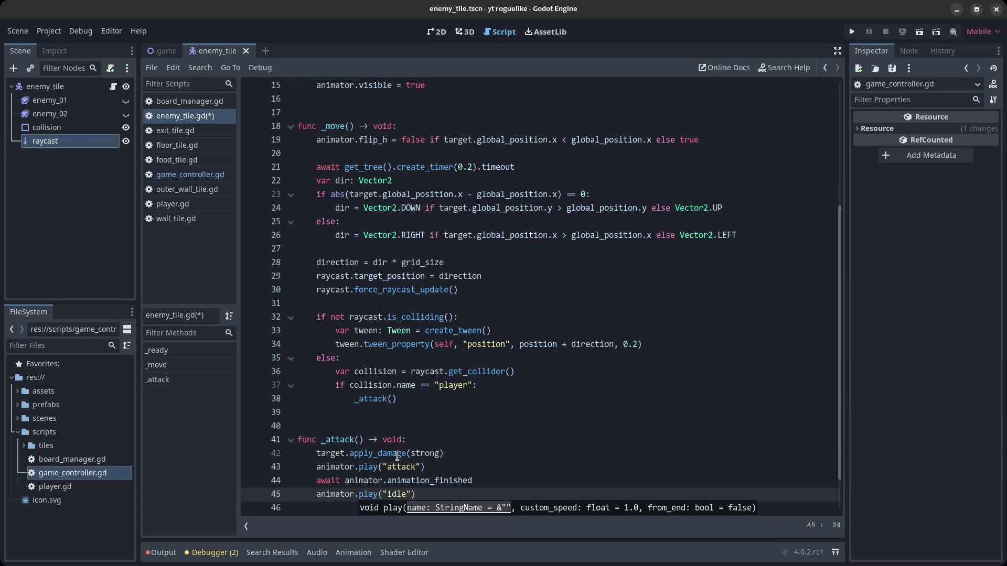
{"action": "key", "text": "Escape"}
Add blank space below the _attack function for a new function
{"action": "scroll", "coordinate": [397, 455], "scroll_direction": "down", "scroll_amount": 1}
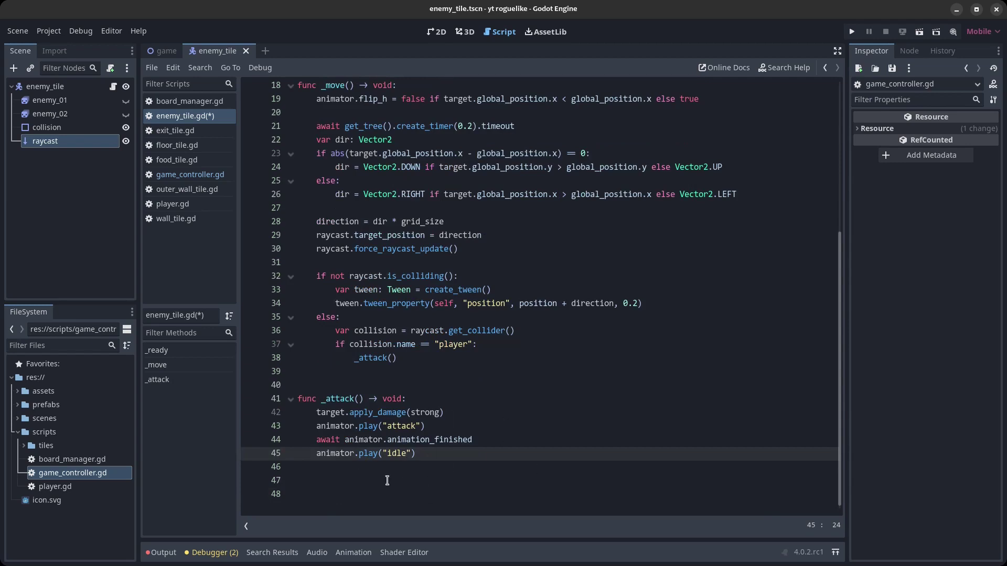
{"action": "left_click", "coordinate": [405, 480]}
{"action": "key", "text": "Return"}
{"action": "key", "text": "BackSpace"}
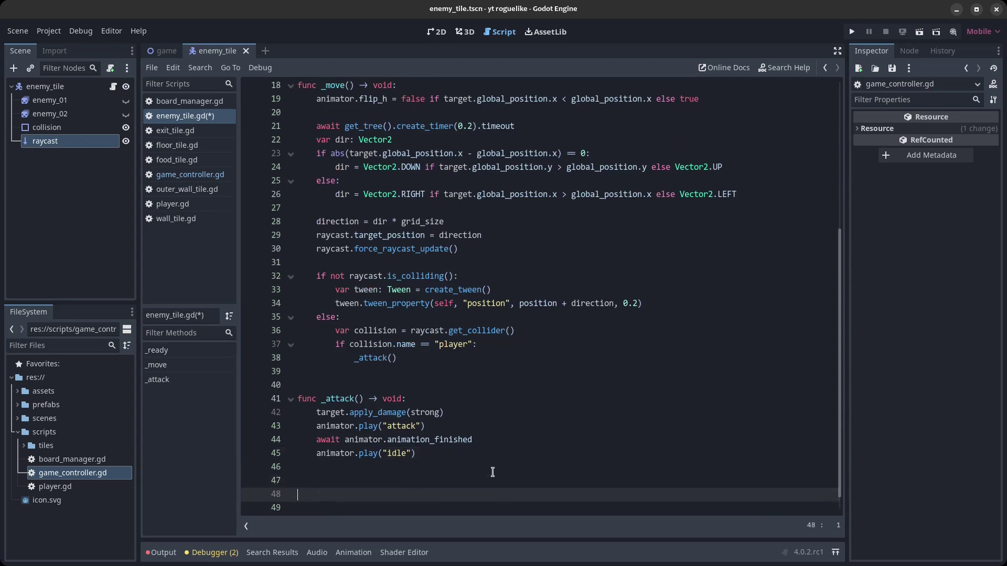
Declare apply_damage() -> void: that decrements health and sets animator.modulate to Color.RED
{"action": "type", "text": "func apply"}
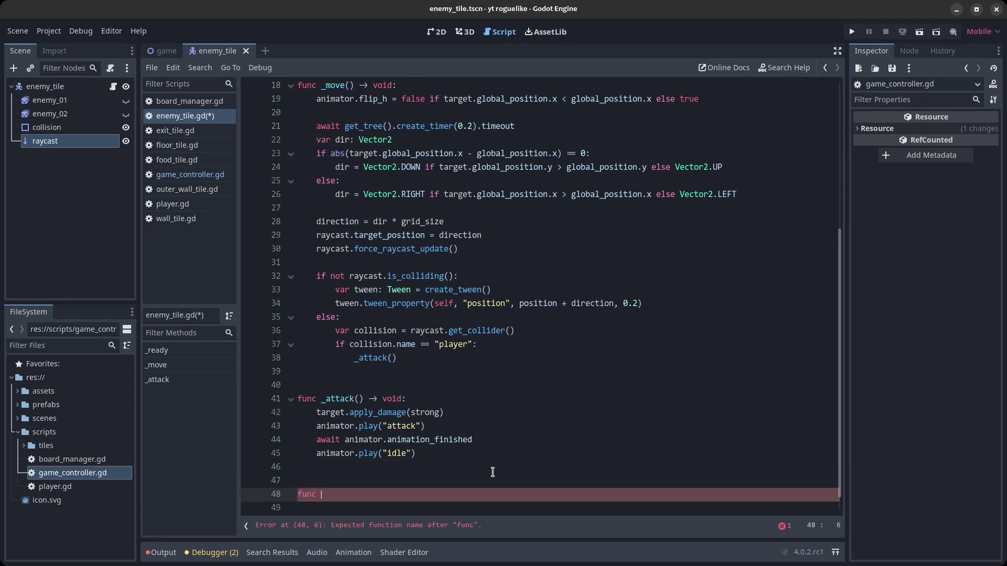
{"action": "type", "text": "_damage() -> void"}
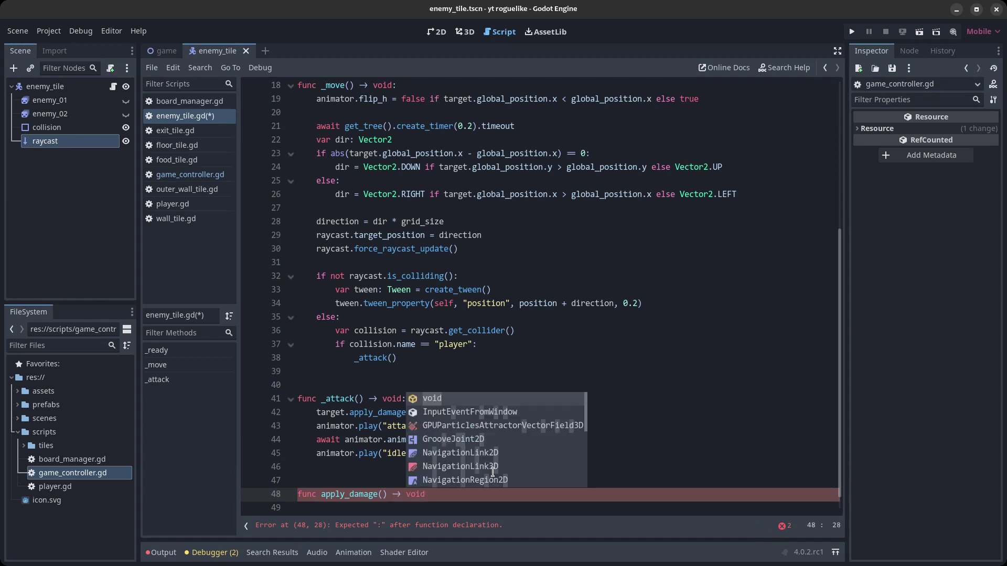
{"action": "type", "text": ":"}
{"action": "key", "text": "Return"}
{"action": "type", "text": "h"}
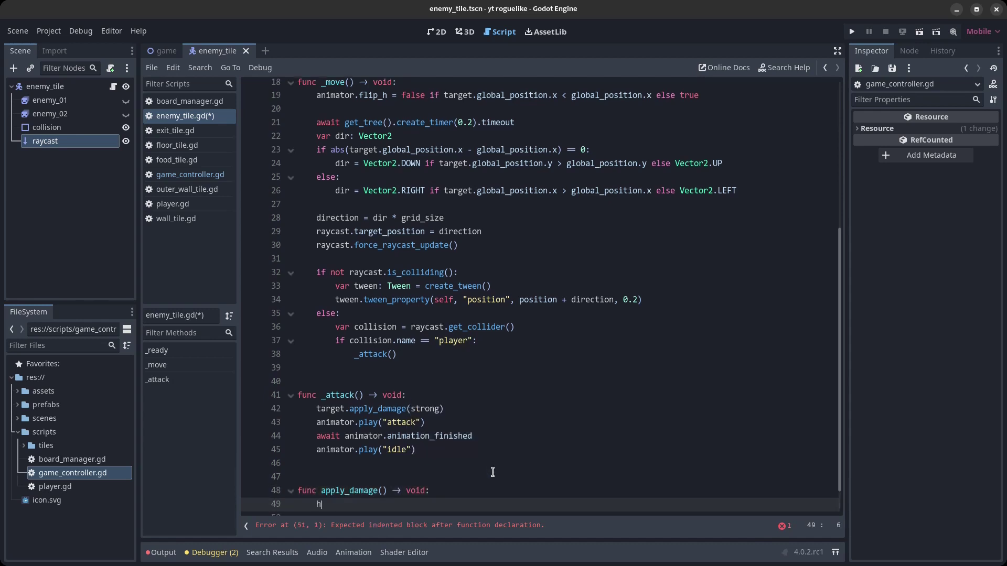
{"action": "type", "text": "ealth -= 1"}
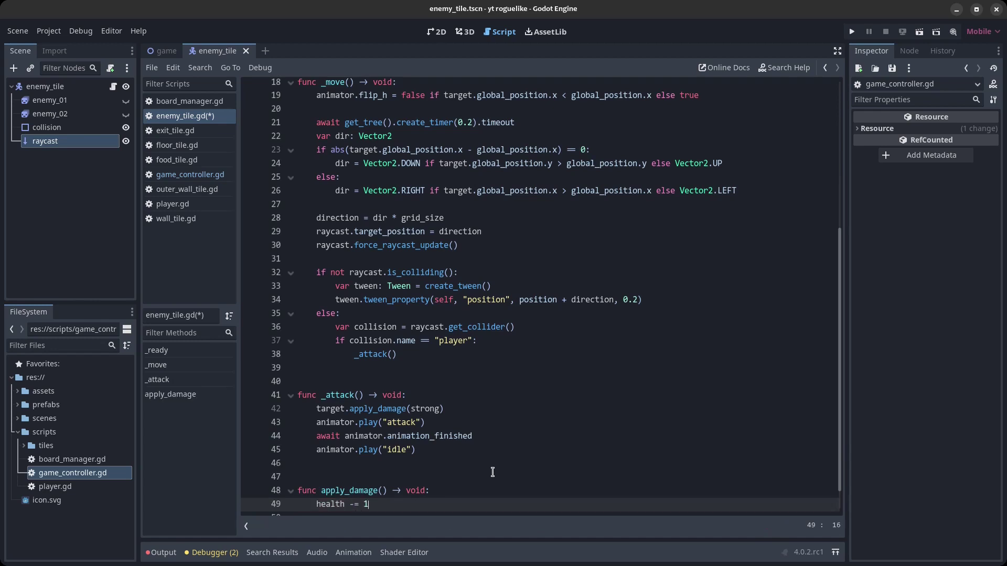
{"action": "key", "text": "Return"}
{"action": "type", "text": "animator."}
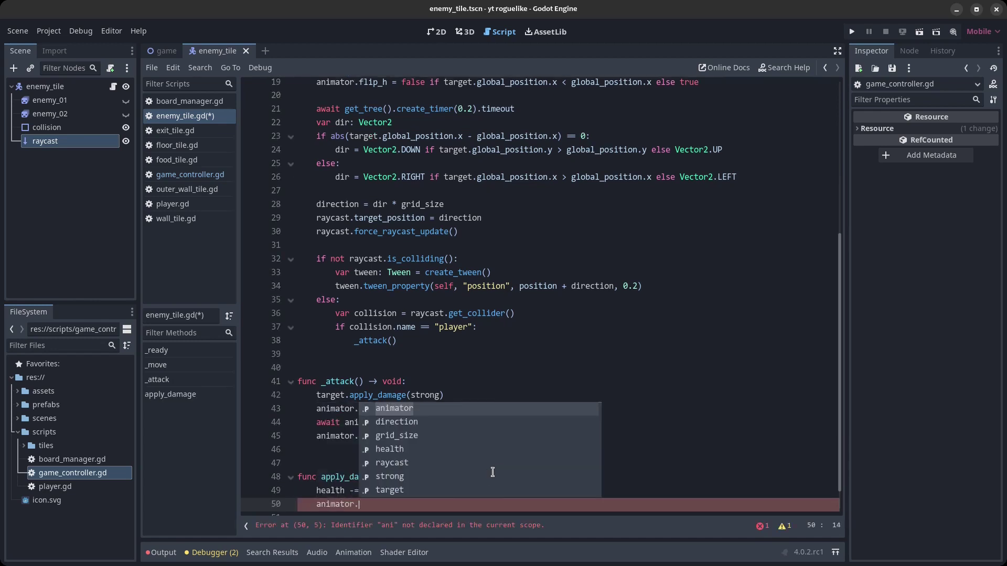
{"action": "type", "text": "mo"}
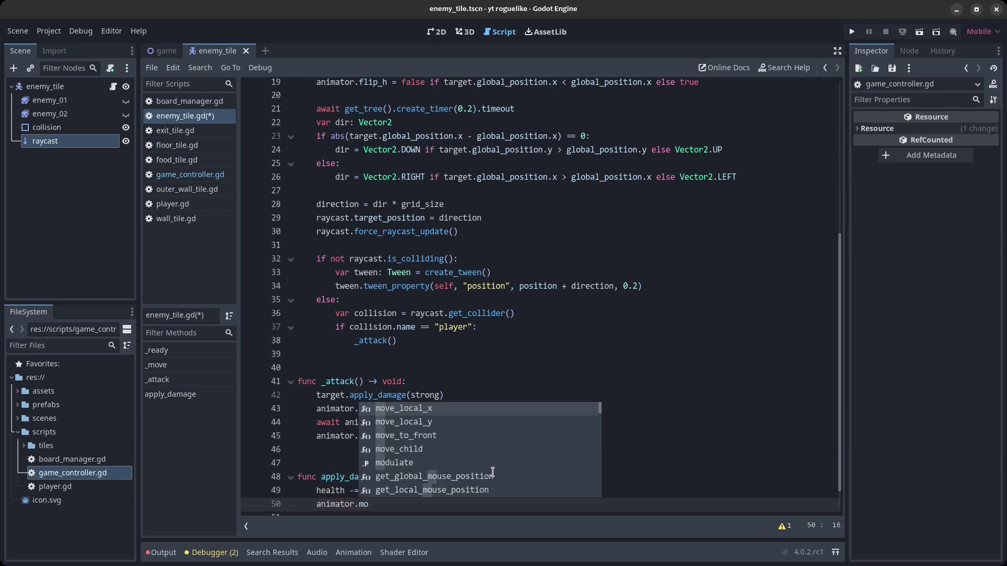
{"action": "type", "text": "du"}
{"action": "key", "text": "Return"}
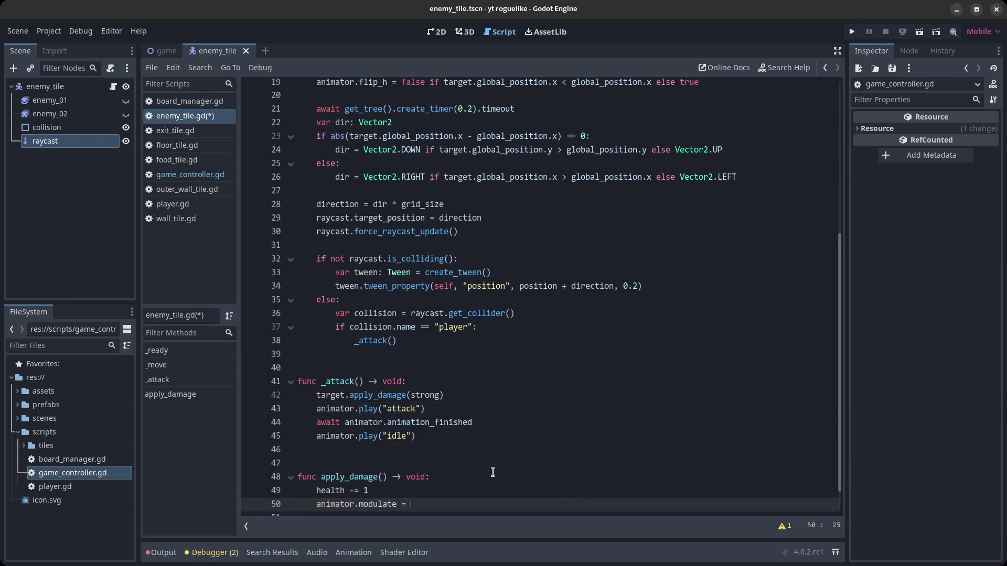
{"action": "type", "text": "Color.R"}
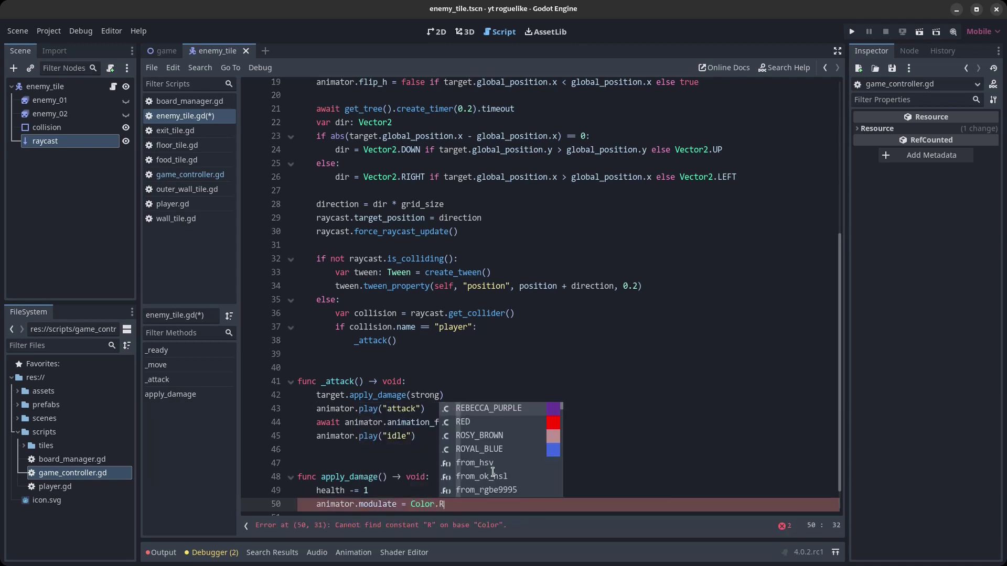
{"action": "type", "text": "ed"}
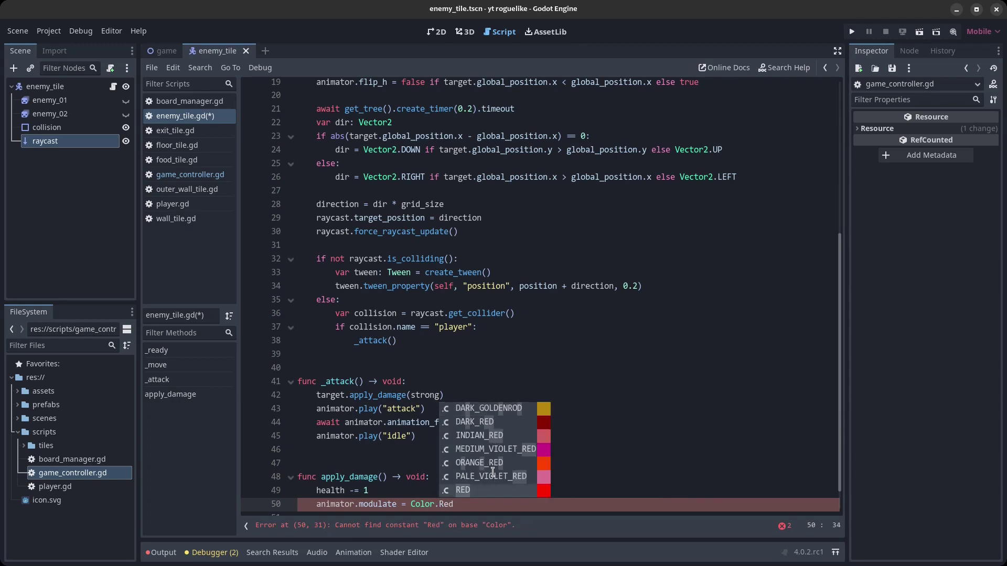
{"action": "key", "text": "Return"}
Await a 0.1-second timer from get_tree().create_timer(0.1)
{"action": "scroll", "coordinate": [462, 315], "scroll_direction": "down", "scroll_amount": 1}
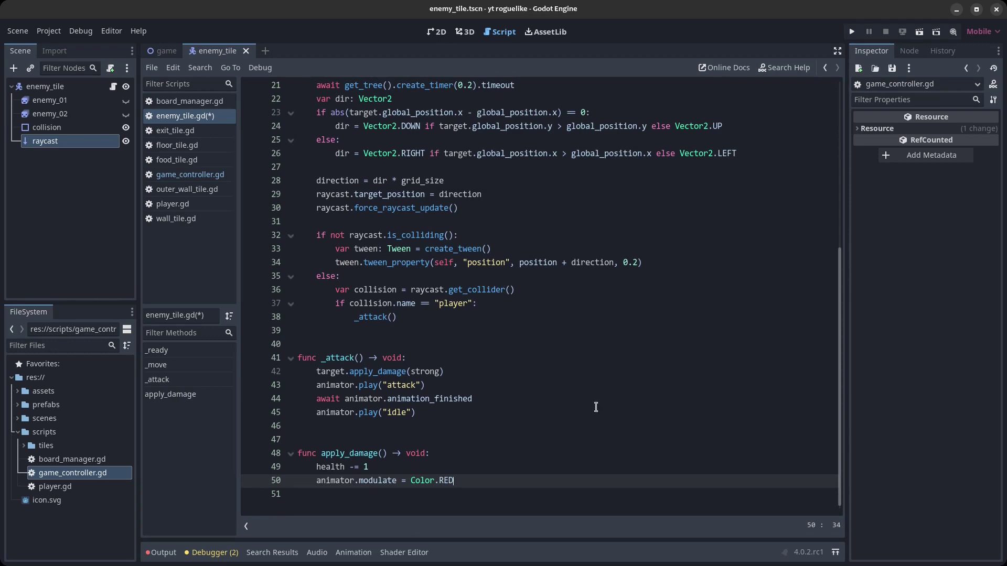
{"action": "key", "text": "Return"}
{"action": "type", "text": "ait get_tree()"}
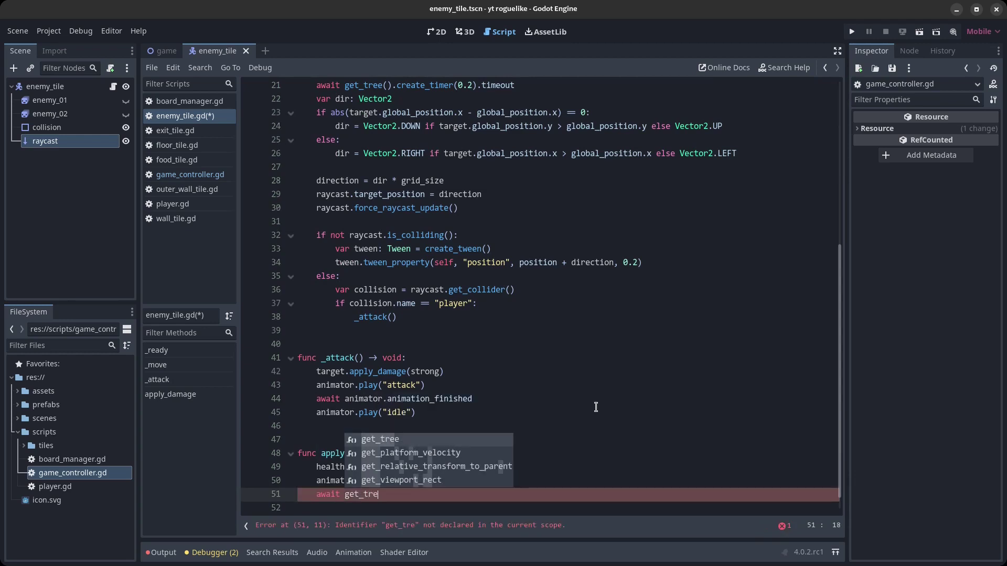
{"action": "key", "text": "Return"}
{"action": "type", "text": ".create"}
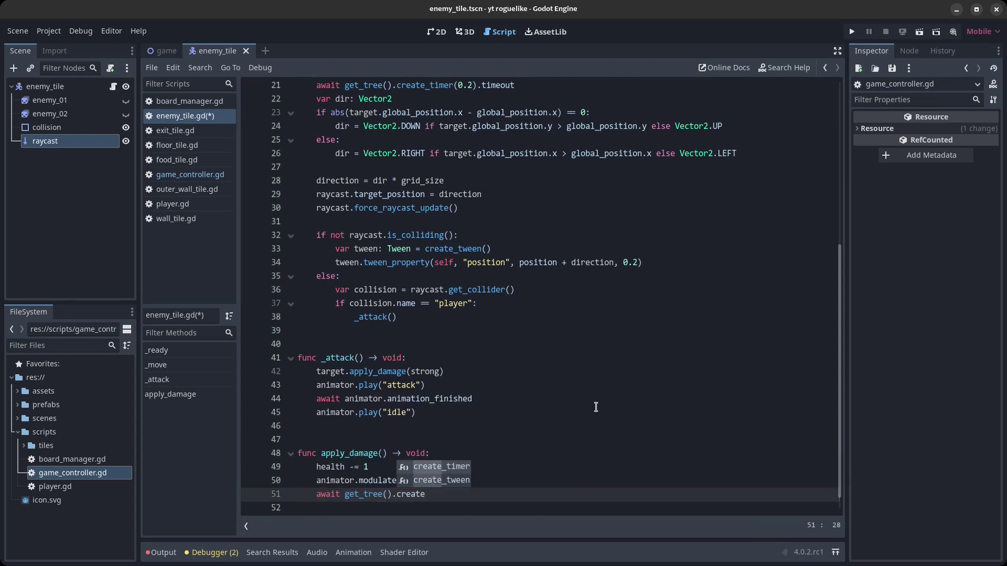
{"action": "key", "text": "Return"}
{"action": "type", "text": "0"}
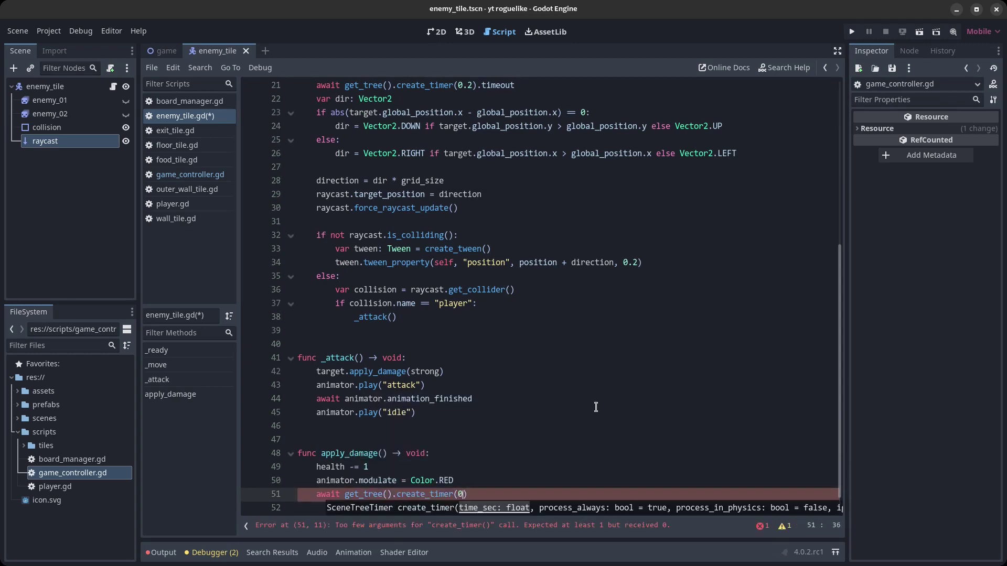
{"action": "type", "text": ".1)"}
{"action": "key", "text": "Return"}
Duplicate the tint line below the wait and change it to Color.WHITE
{"action": "key", "text": "Up"}
{"action": "key", "text": "Home"}
{"action": "key", "text": "shift+End"}
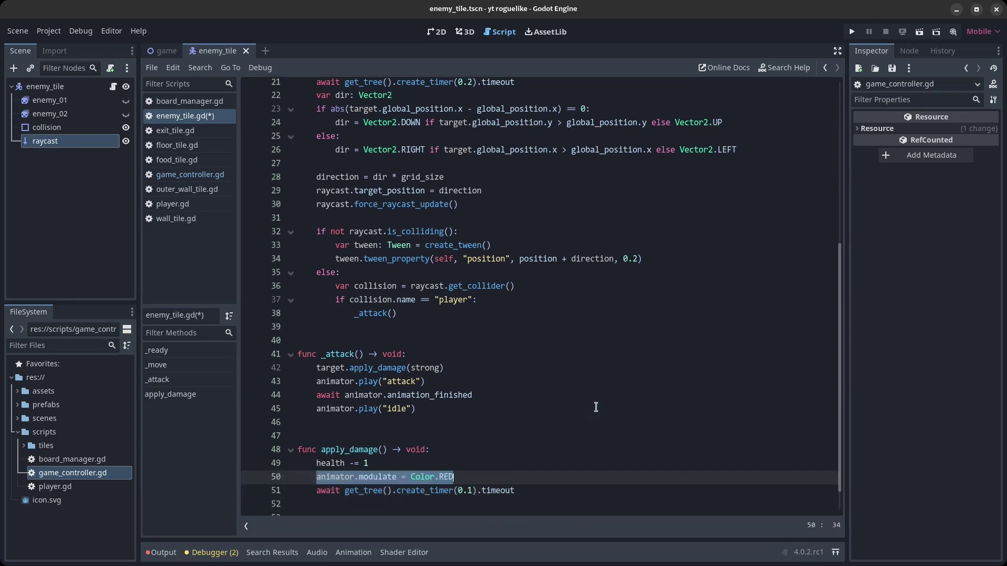
{"action": "key", "text": "ctrl+c"}
{"action": "key", "text": "Down"}
{"action": "key", "text": "End"}
{"action": "key", "text": "Return"}
{"action": "key", "text": "ctrl+v"}
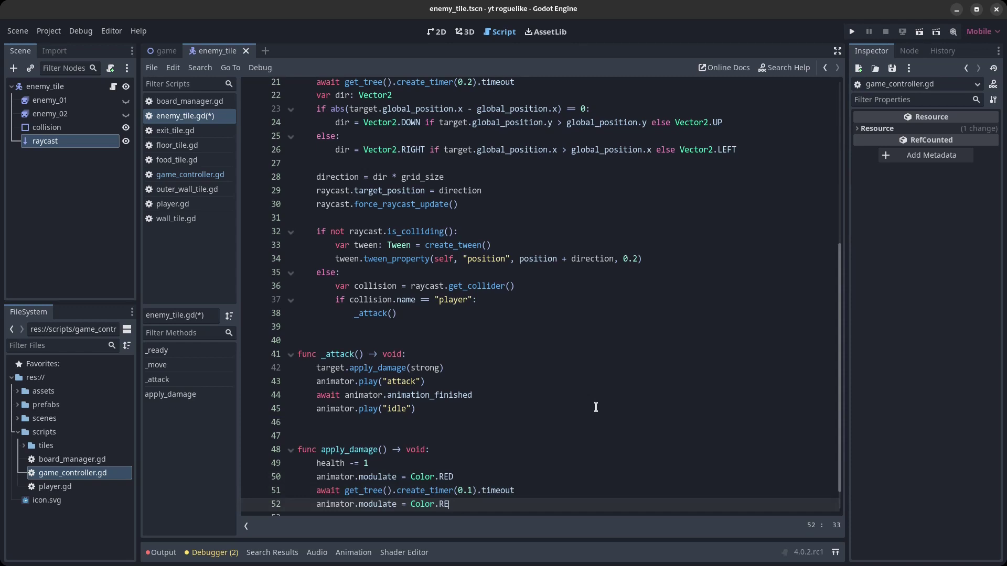
{"action": "key", "text": "BackSpace"}
{"action": "key", "text": "BackSpace"}
{"action": "type", "text": "Whi"}
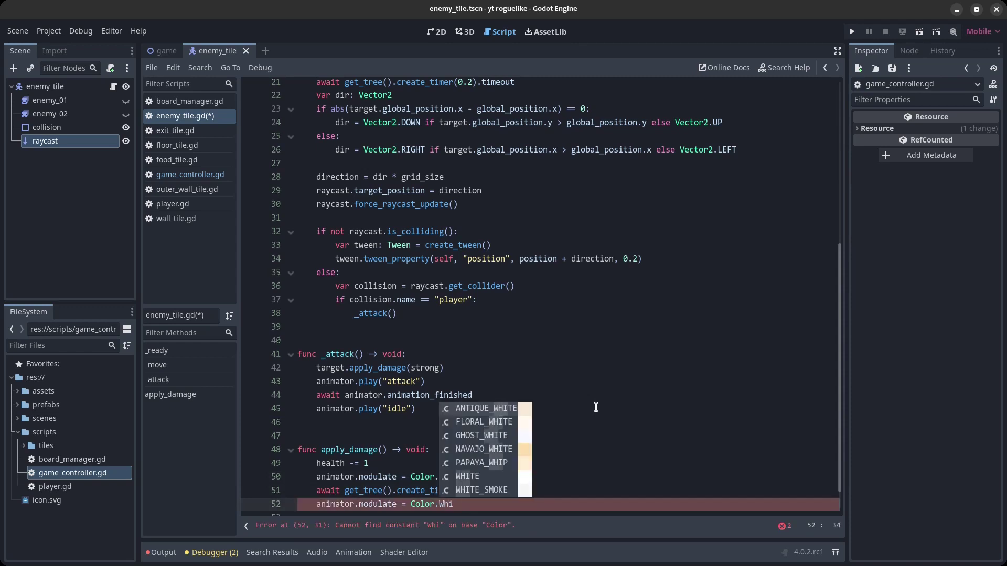
{"action": "key", "text": "Down"}
{"action": "key", "text": "Down"}
{"action": "key", "text": "Down"}
{"action": "key", "text": "Return"}
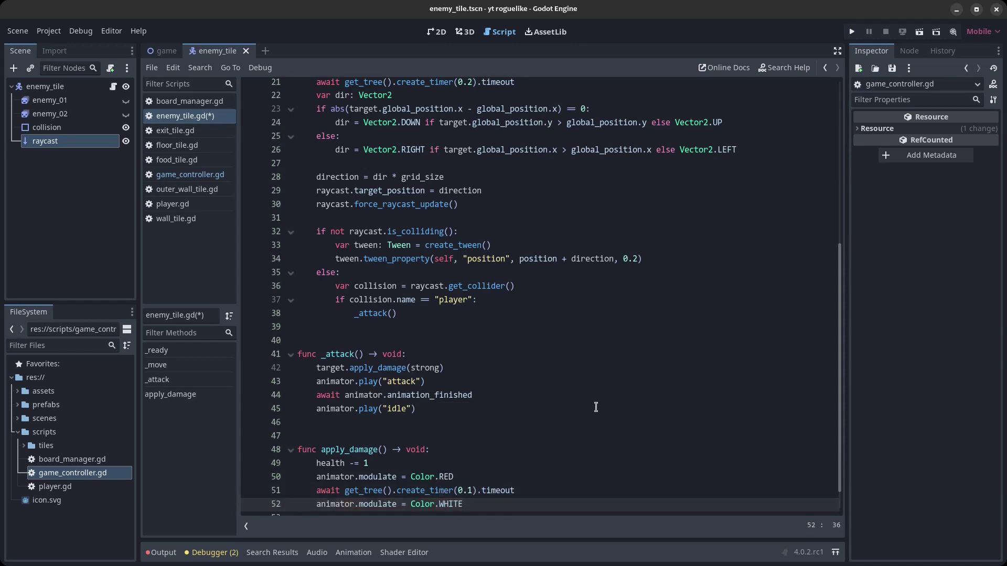
Add if health <= 0: queue_free() and save enemy_tile.gd
{"action": "scroll", "coordinate": [596, 407], "scroll_direction": "down", "scroll_amount": 1}
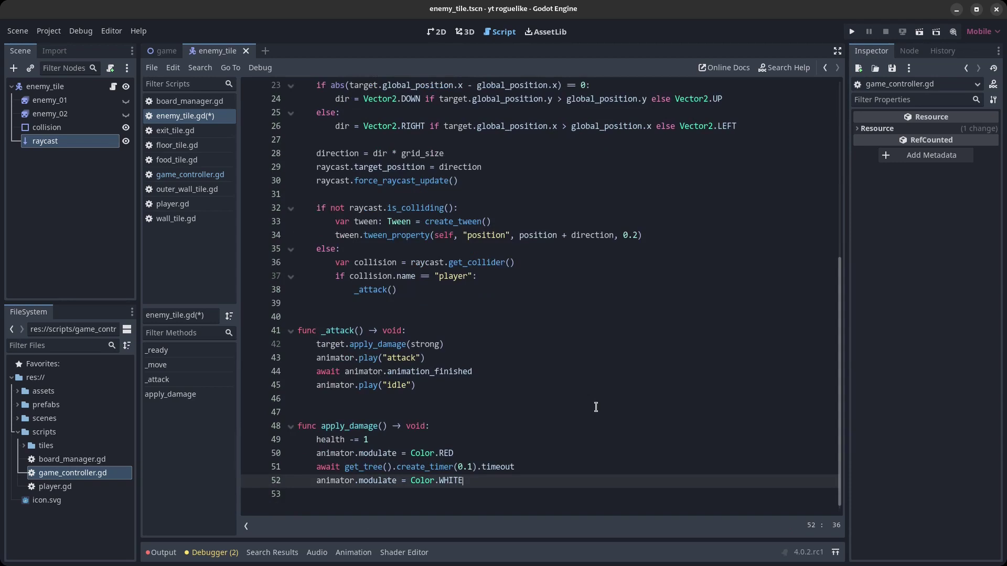
{"action": "key", "text": "Return"}
{"action": "key", "text": "Return"}
{"action": "scroll", "coordinate": [596, 407], "scroll_direction": "down", "scroll_amount": 1}
{"action": "key", "text": "Up"}
{"action": "key", "text": "Down"}
{"action": "type", "text": "health"}
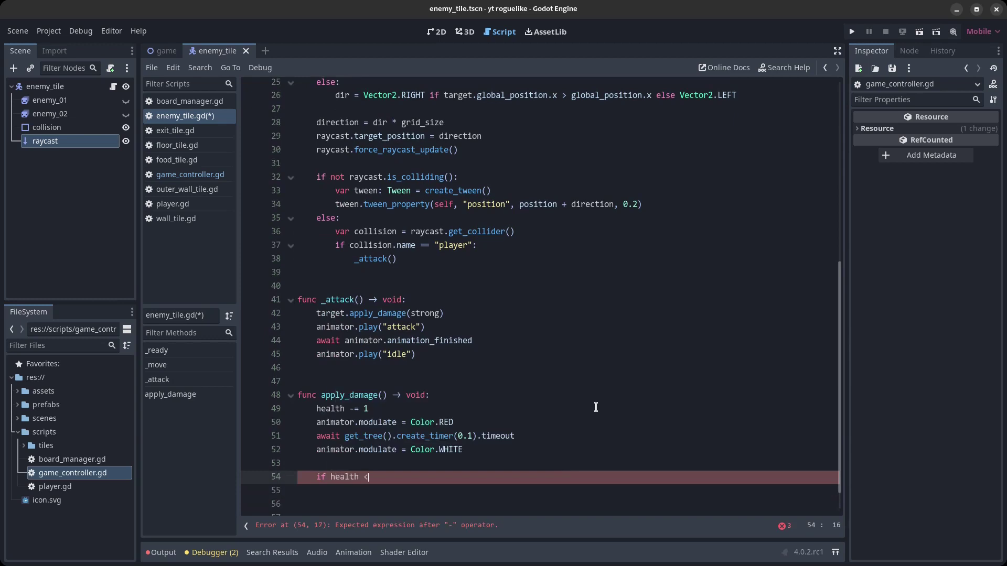
{"action": "type", "text": " <= 0: que"}
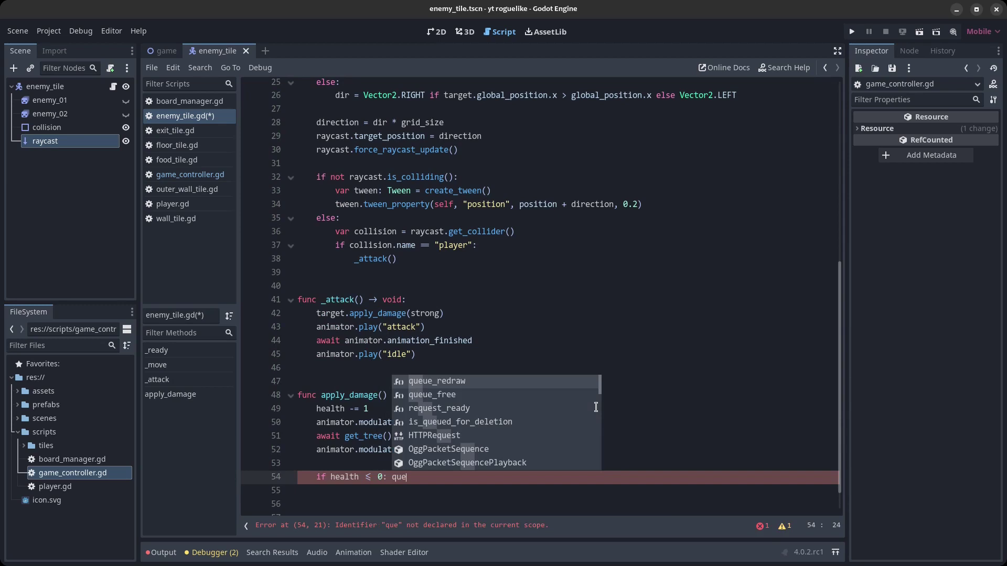
{"action": "key", "text": "Down"}
{"action": "key", "text": "Return"}
{"action": "key", "text": "ctrl+s"}
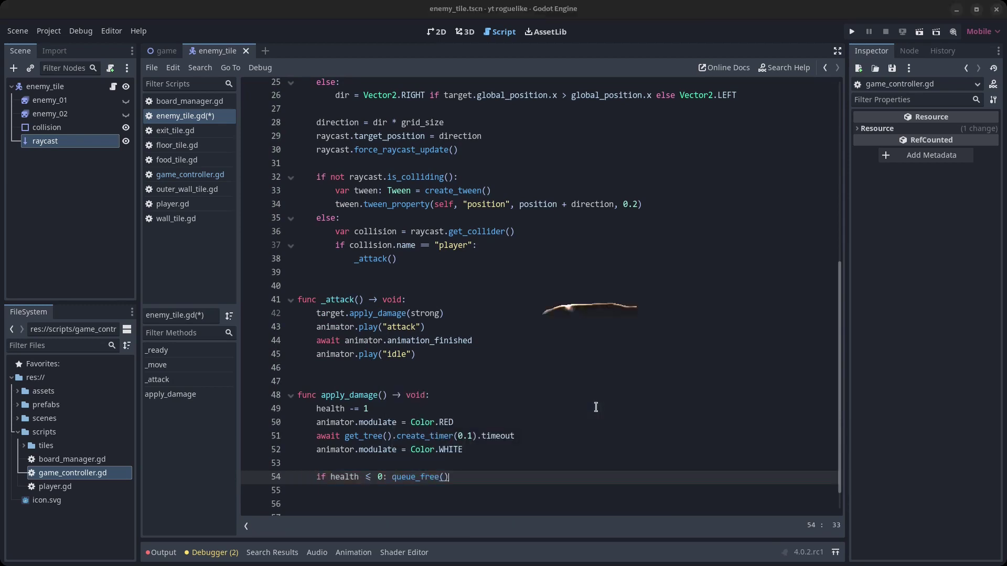
{"action": "scroll", "coordinate": [442, 383], "scroll_direction": "up", "scroll_amount": 2}
{"action": "scroll", "coordinate": [442, 383], "scroll_direction": "up", "scroll_amount": 3}
{"action": "scroll", "coordinate": [442, 384], "scroll_direction": "up", "scroll_amount": 3}
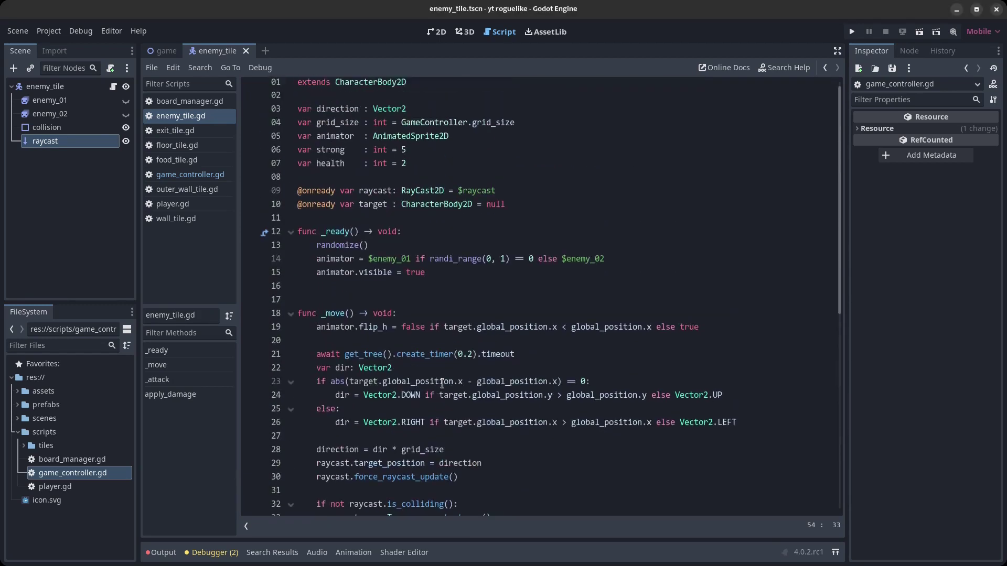
In player.gd, declare func apply_damage(strong: int) -> void: after restore_hp
{"action": "left_click", "coordinate": [199, 209]}
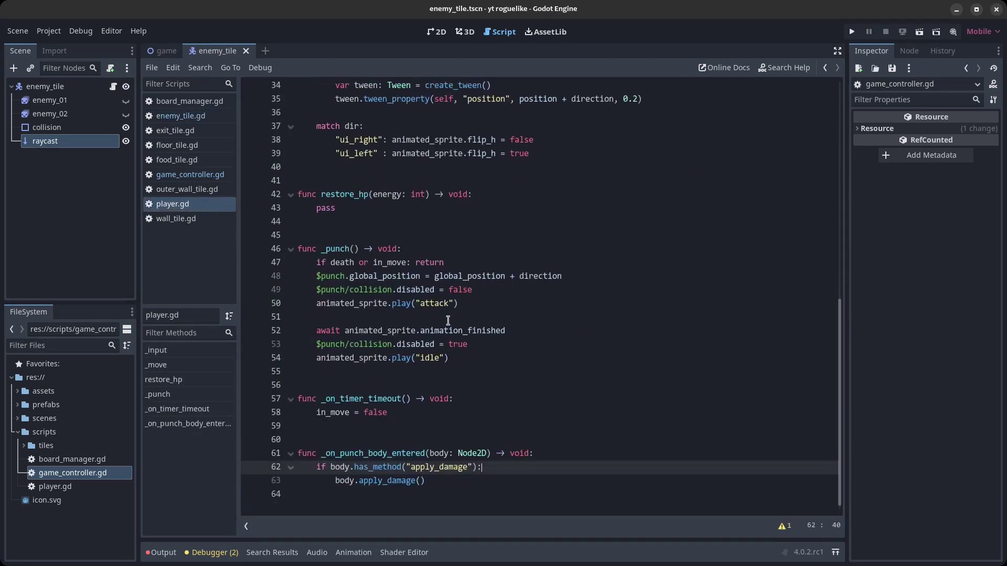
{"action": "scroll", "coordinate": [448, 321], "scroll_direction": "up", "scroll_amount": 2}
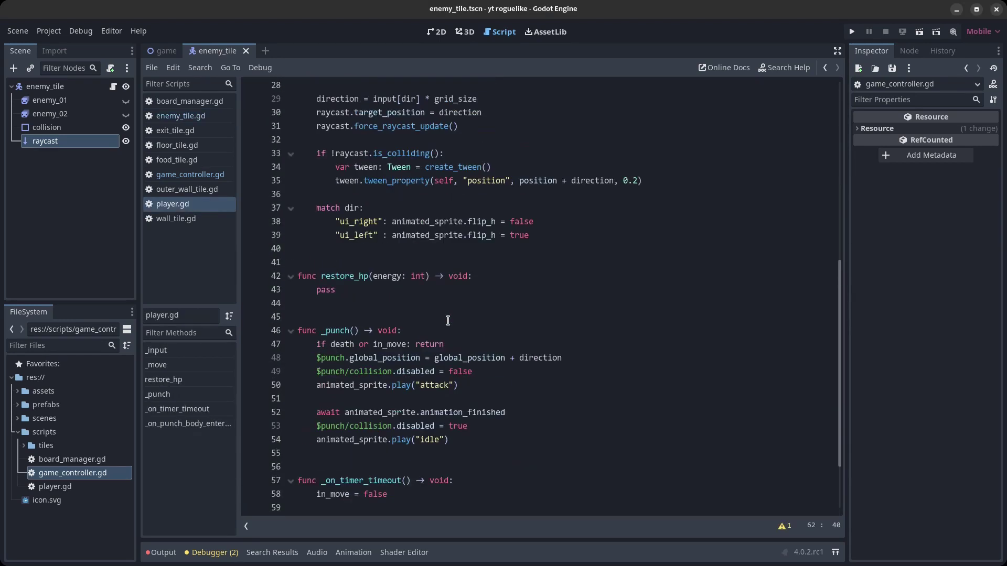
{"action": "scroll", "coordinate": [373, 337], "scroll_direction": "up", "scroll_amount": 3}
{"action": "left_click", "coordinate": [350, 406]}
{"action": "scroll", "coordinate": [534, 425], "scroll_direction": "down", "scroll_amount": 3}
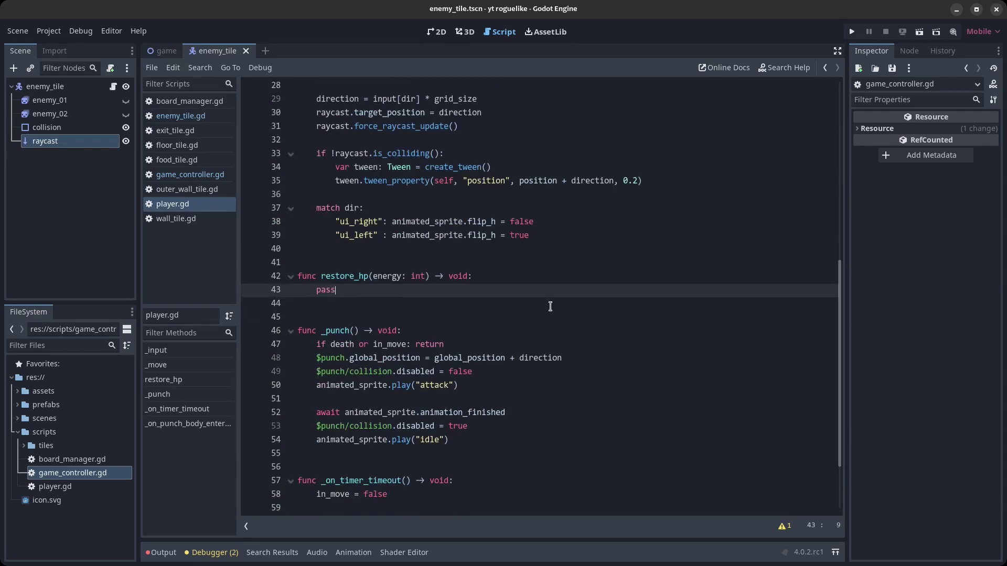
{"action": "key", "text": "Return"}
{"action": "key", "text": "Return"}
{"action": "key", "text": "Return"}
{"action": "type", "text": "func apply"}
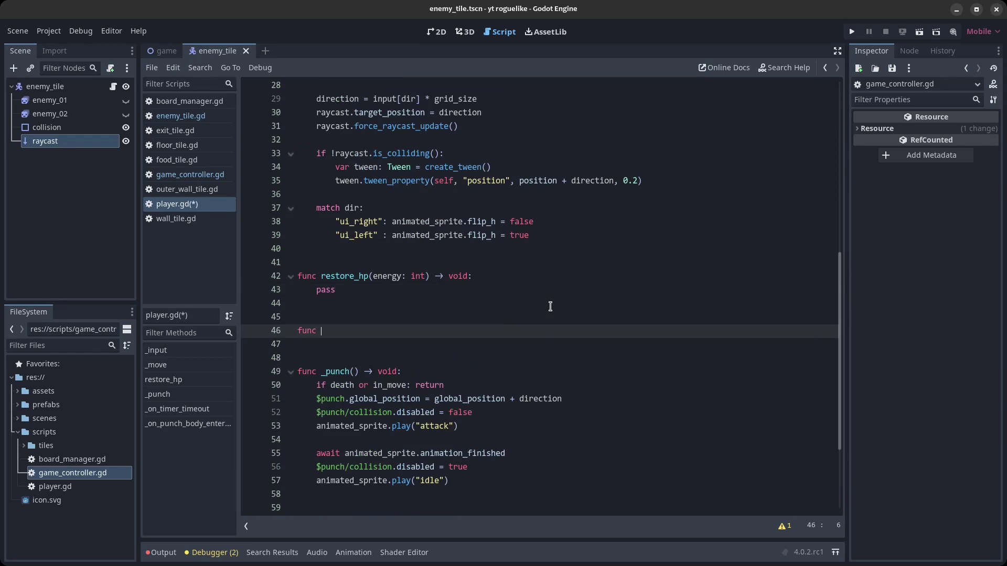
{"action": "type", "text": "_damage"}
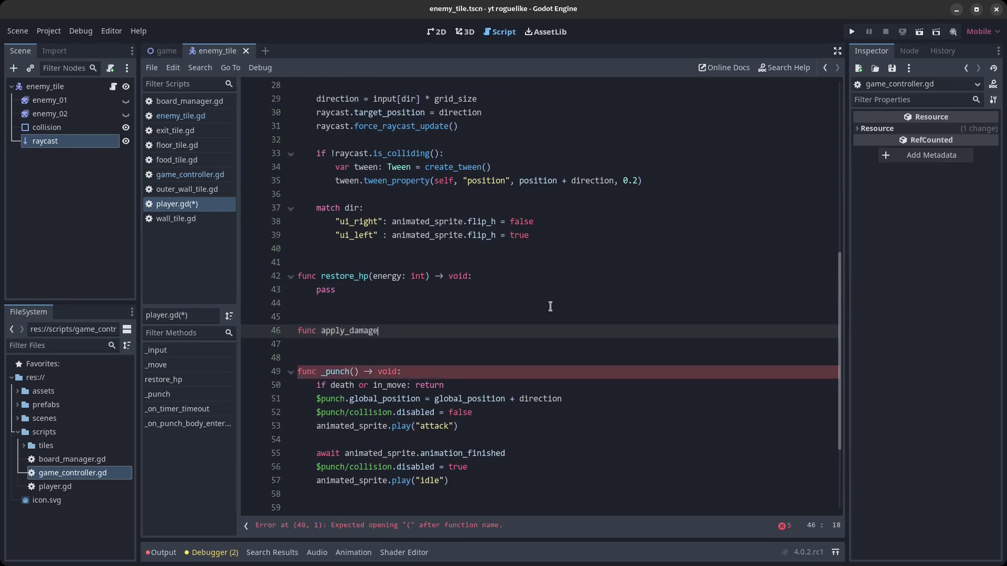
{"action": "type", "text": "("}
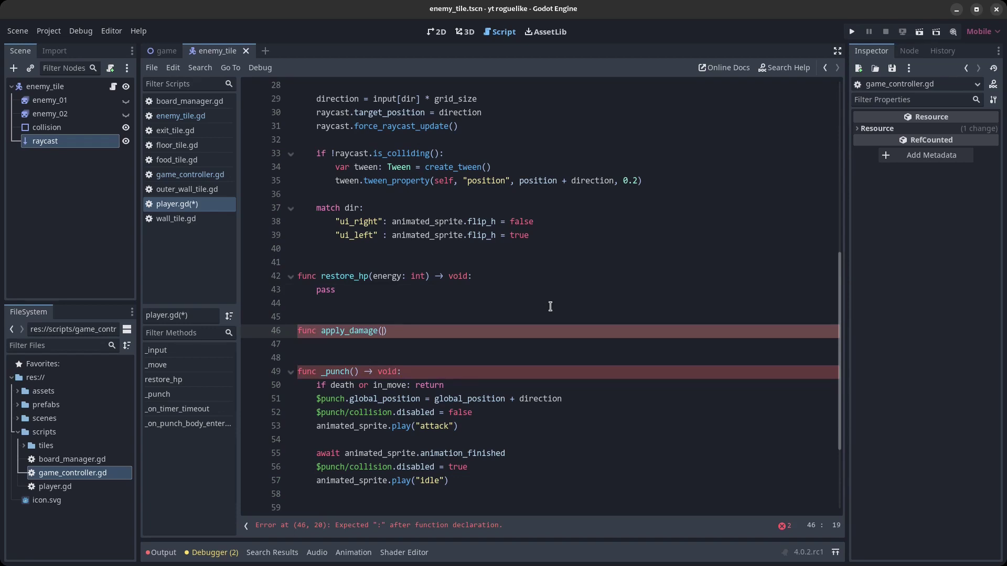
{"action": "type", "text": "strong: int) -"}
{"action": "type", "text": "> void:"}
{"action": "key", "text": "Return"}
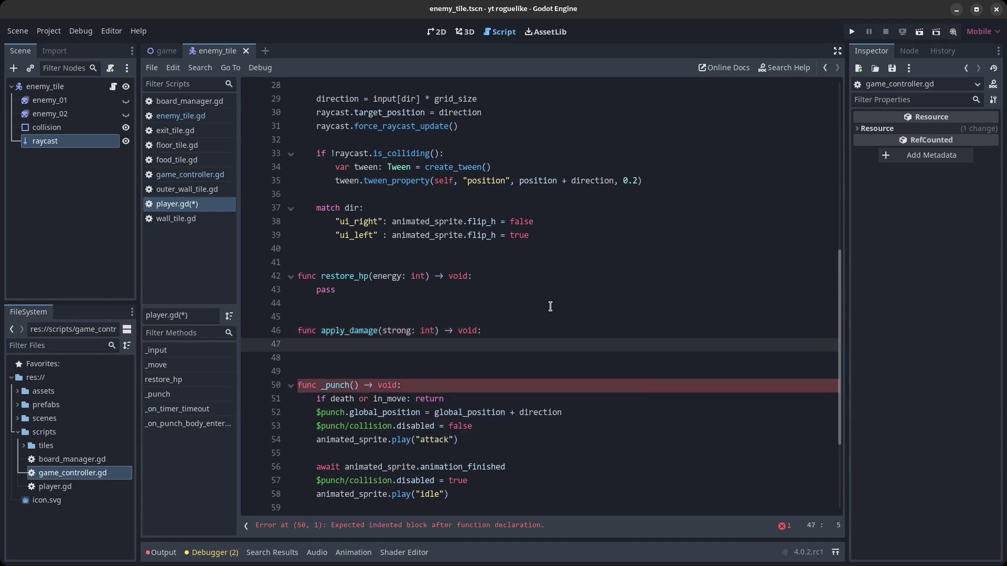
Give apply_damage a pass body, save player.gd, and return to the game scene
{"action": "scroll", "coordinate": [550, 306], "scroll_direction": "up", "scroll_amount": 9}
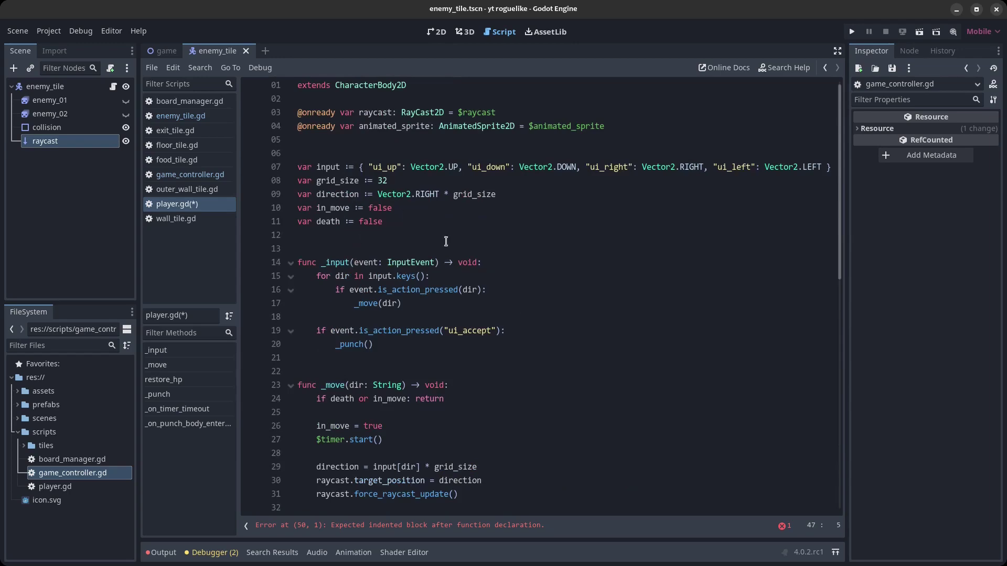
{"action": "scroll", "coordinate": [467, 296], "scroll_direction": "down", "scroll_amount": 1}
{"action": "scroll", "coordinate": [467, 296], "scroll_direction": "down", "scroll_amount": 9}
{"action": "scroll", "coordinate": [466, 296], "scroll_direction": "down", "scroll_amount": 3}
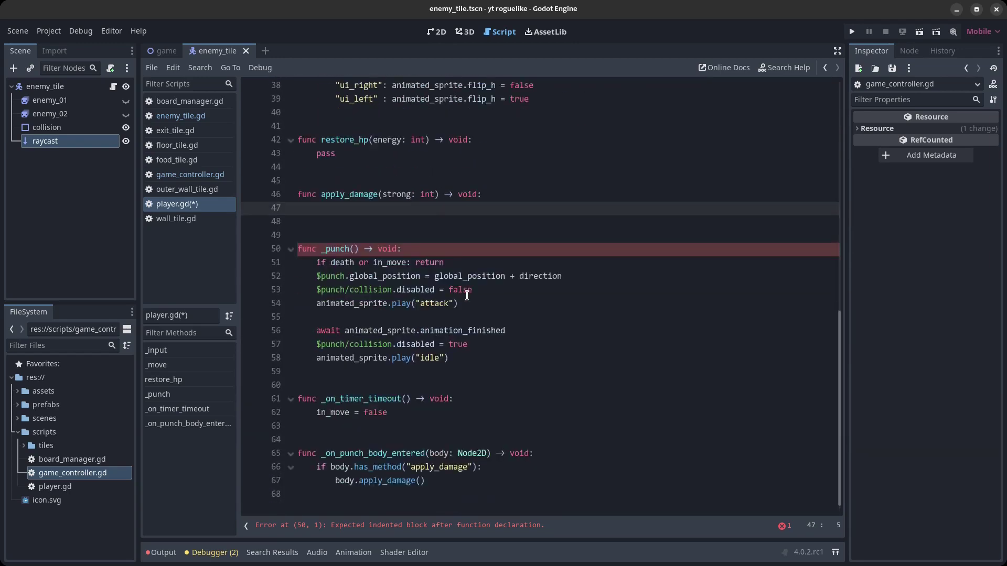
{"action": "type", "text": "pass"}
{"action": "key", "text": "ctrl+s"}
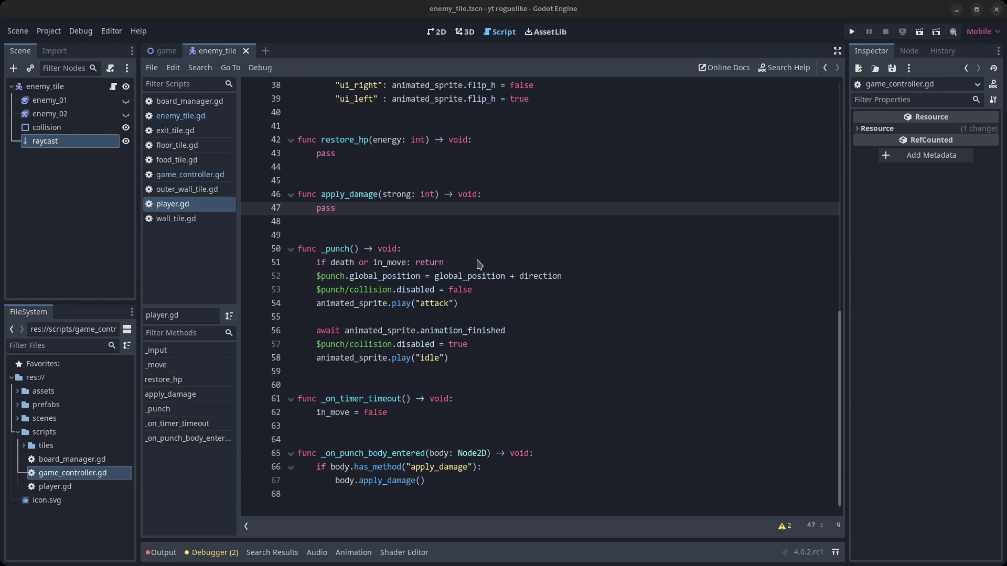
{"action": "scroll", "coordinate": [479, 265], "scroll_direction": "up", "scroll_amount": 2}
{"action": "scroll", "coordinate": [473, 328], "scroll_direction": "down", "scroll_amount": 2}
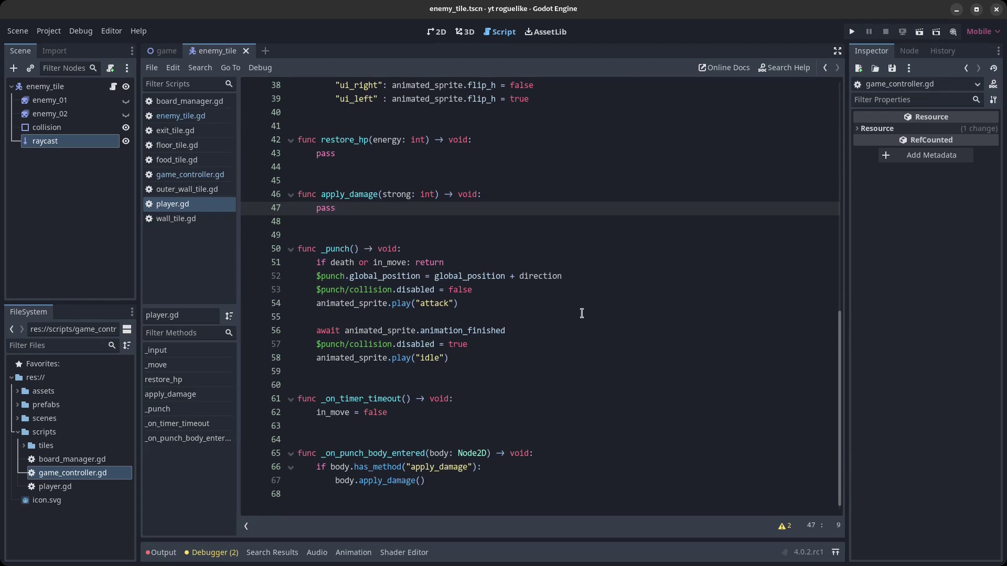
{"action": "left_click", "coordinate": [167, 52]}
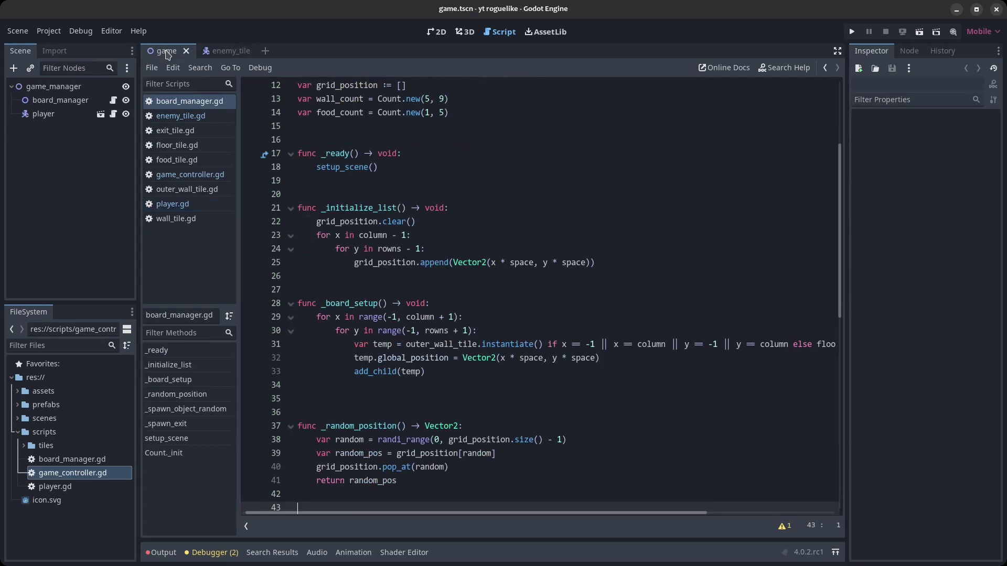
{"action": "left_click", "coordinate": [87, 104]}
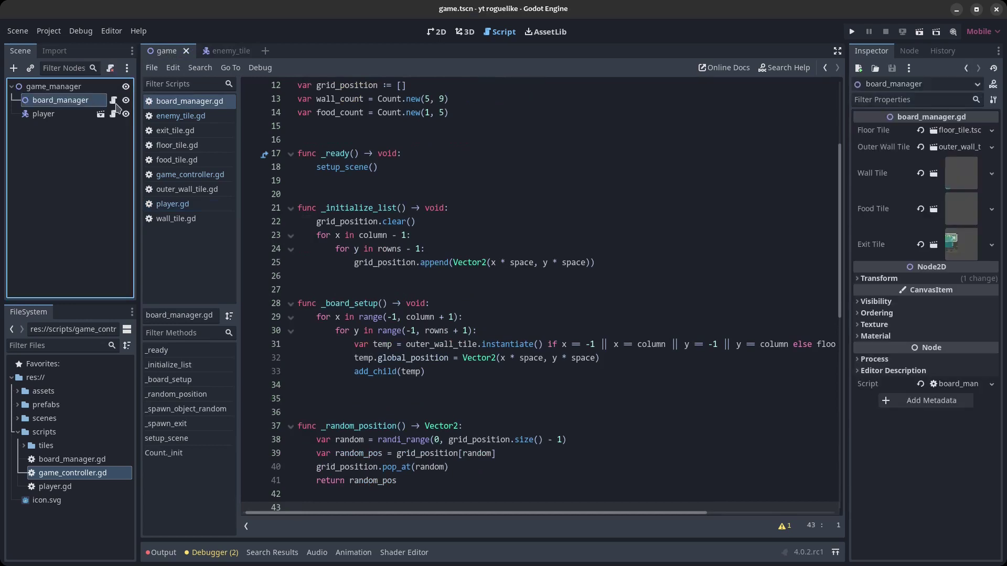
{"action": "left_click", "coordinate": [113, 102]}
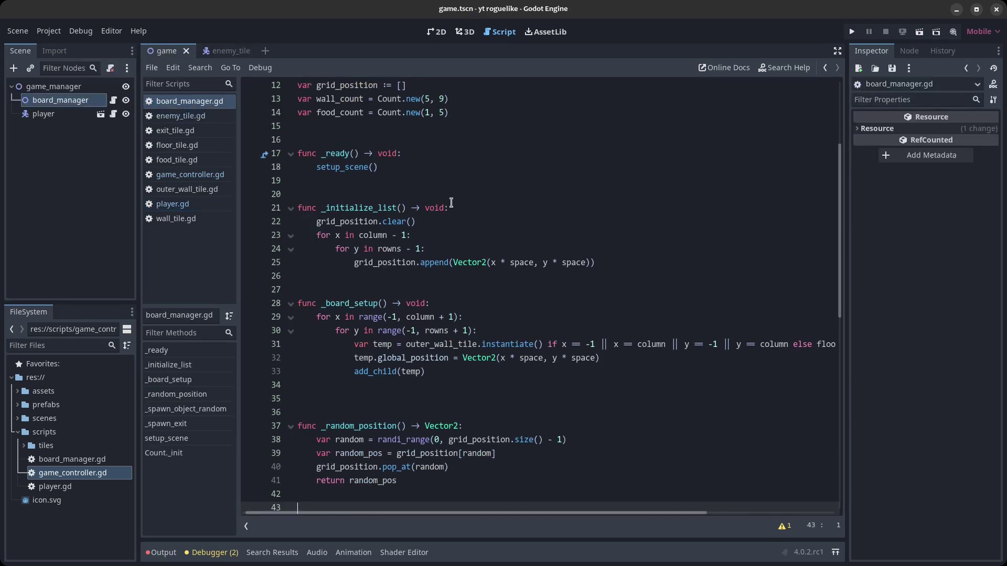
{"action": "scroll", "coordinate": [455, 203], "scroll_direction": "up", "scroll_amount": 4}
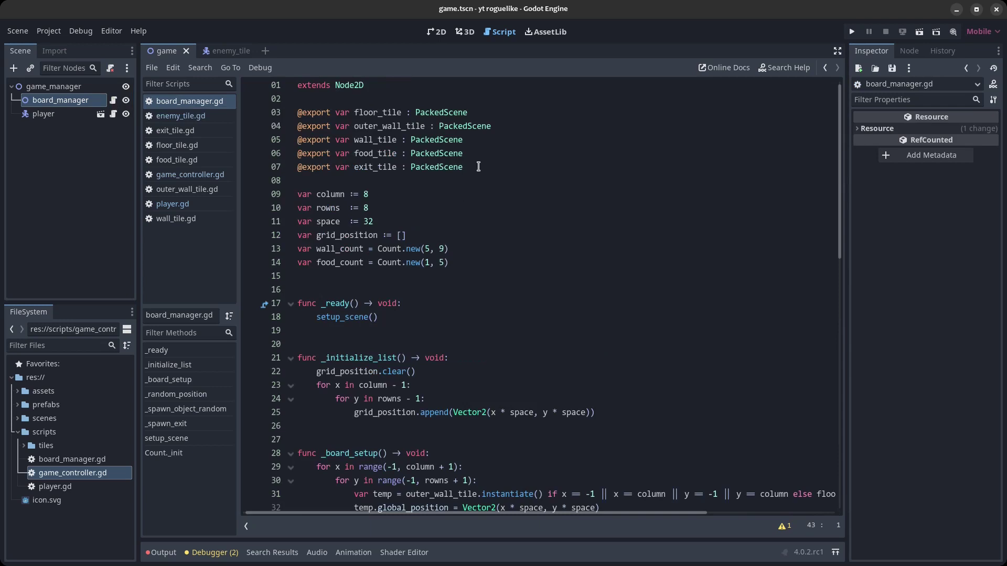
{"action": "left_click", "coordinate": [478, 167]}
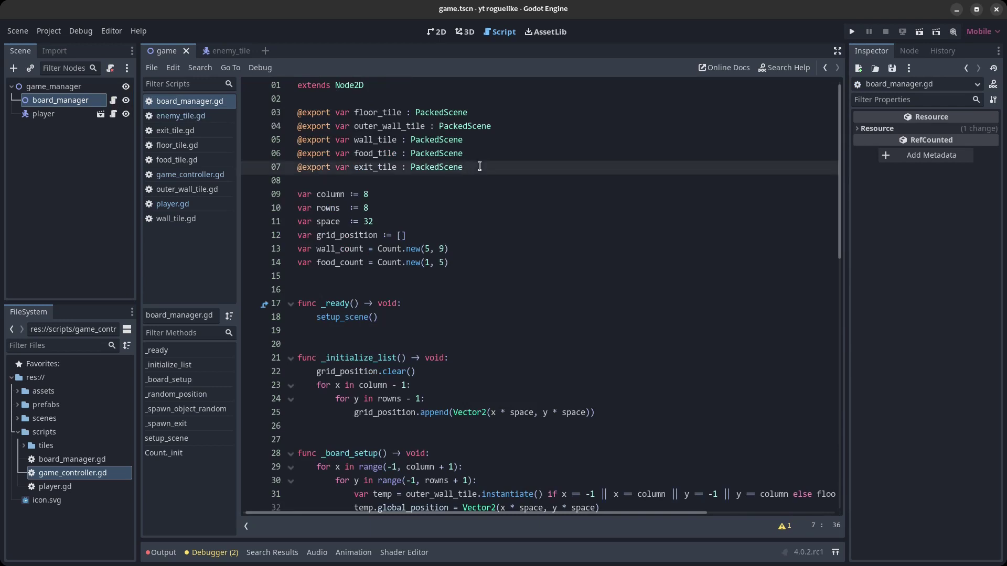
{"action": "key", "text": "Return"}
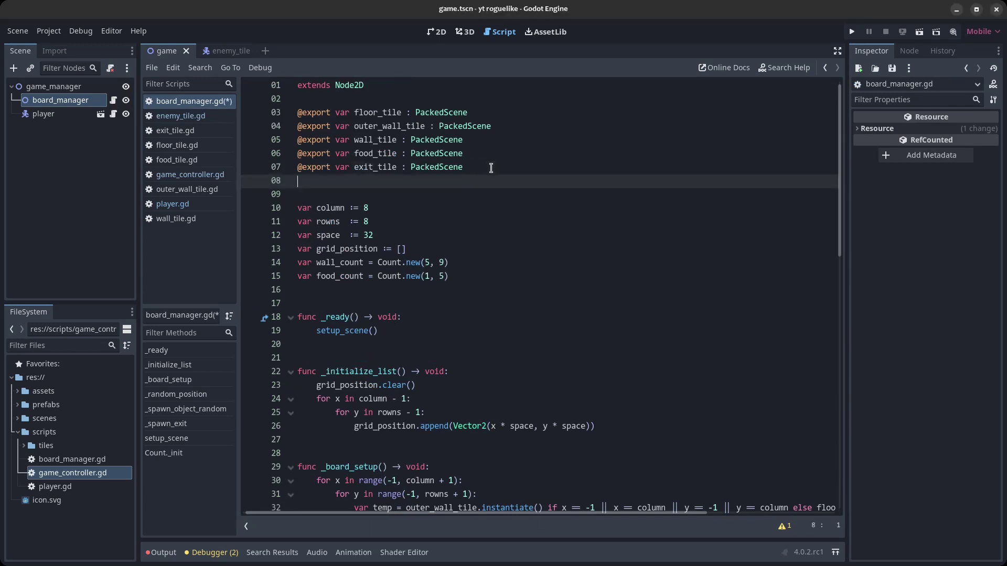
{"action": "type", "text": "@export var"}
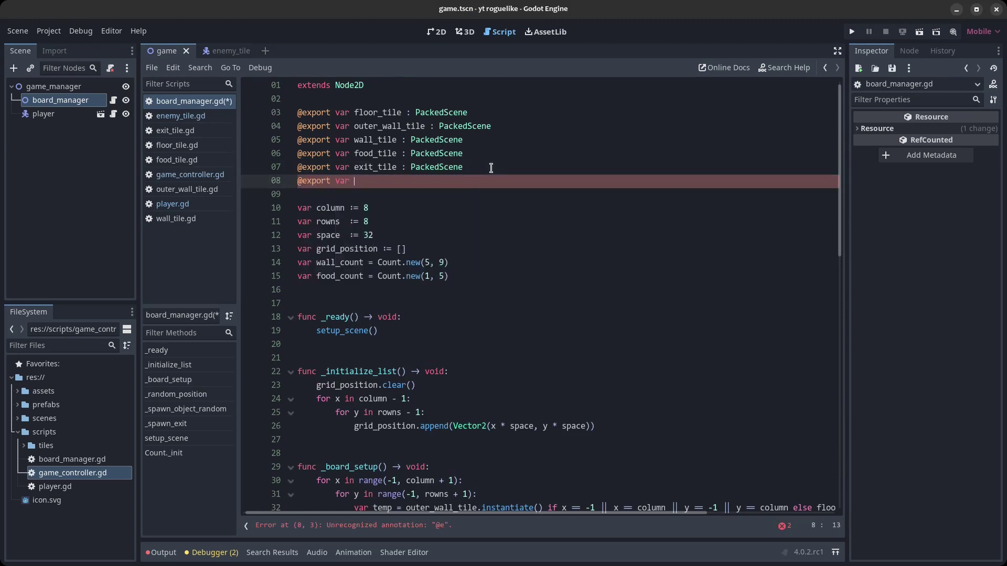
{"action": "type", "text": "y_tile: Pac"}
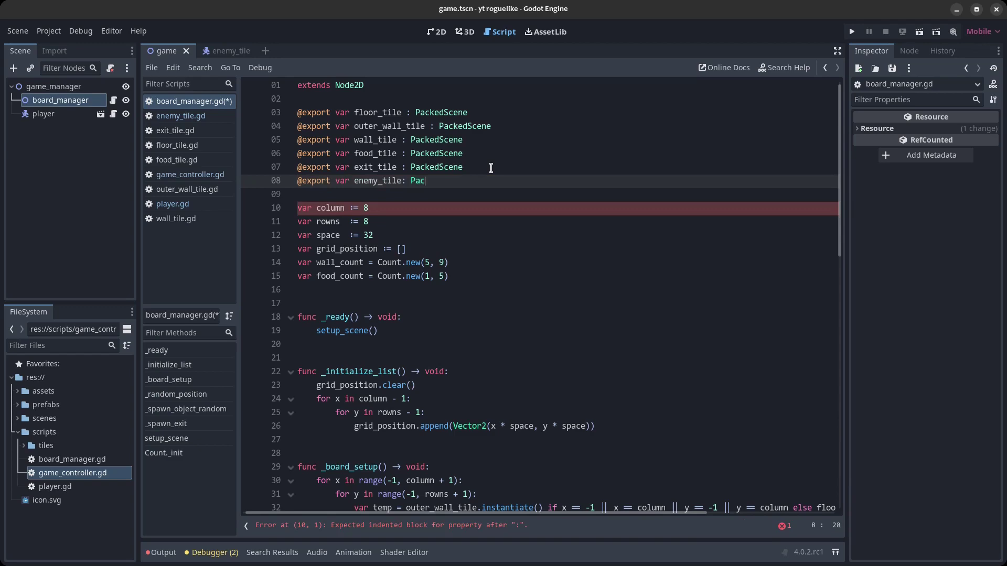
{"action": "type", "text": "dS"}
{"action": "key", "text": "Return"}
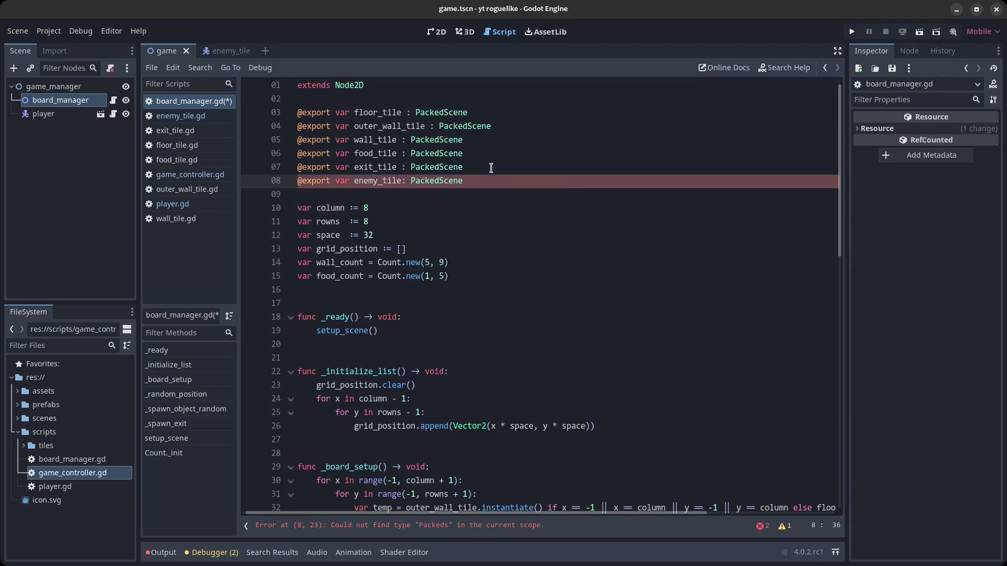
Insert a new line in setup_scene and begin the enemy_count variable
{"action": "scroll", "coordinate": [491, 168], "scroll_direction": "down", "scroll_amount": 1}
{"action": "scroll", "coordinate": [491, 168], "scroll_direction": "down", "scroll_amount": 5}
{"action": "scroll", "coordinate": [491, 168], "scroll_direction": "down", "scroll_amount": 6}
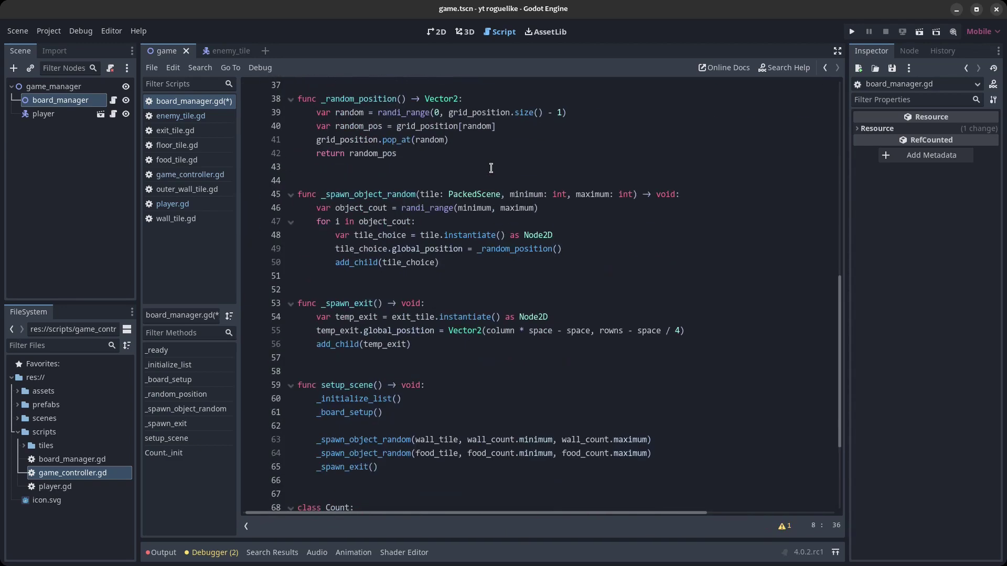
{"action": "scroll", "coordinate": [491, 168], "scroll_direction": "down", "scroll_amount": 4}
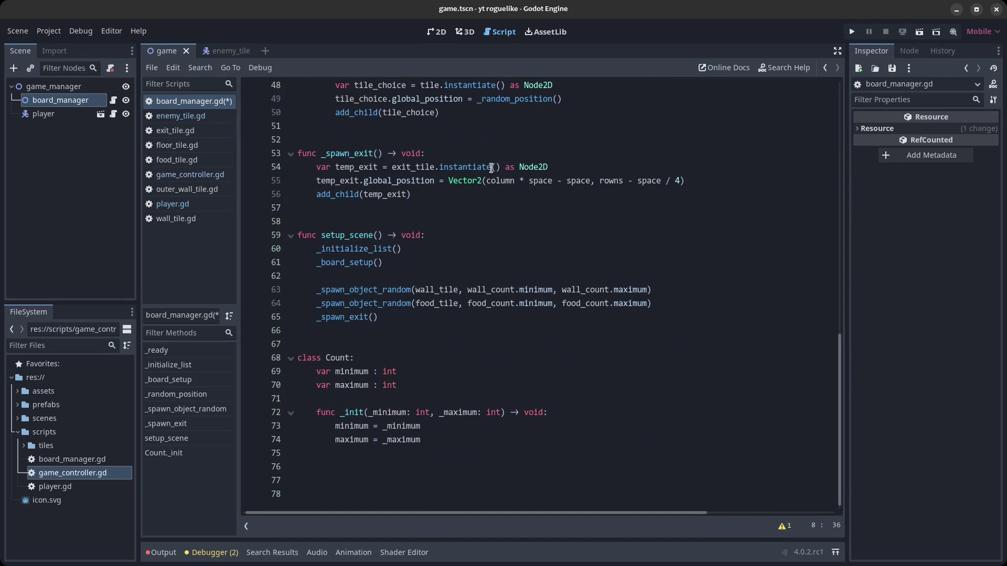
{"action": "left_click", "coordinate": [470, 280]}
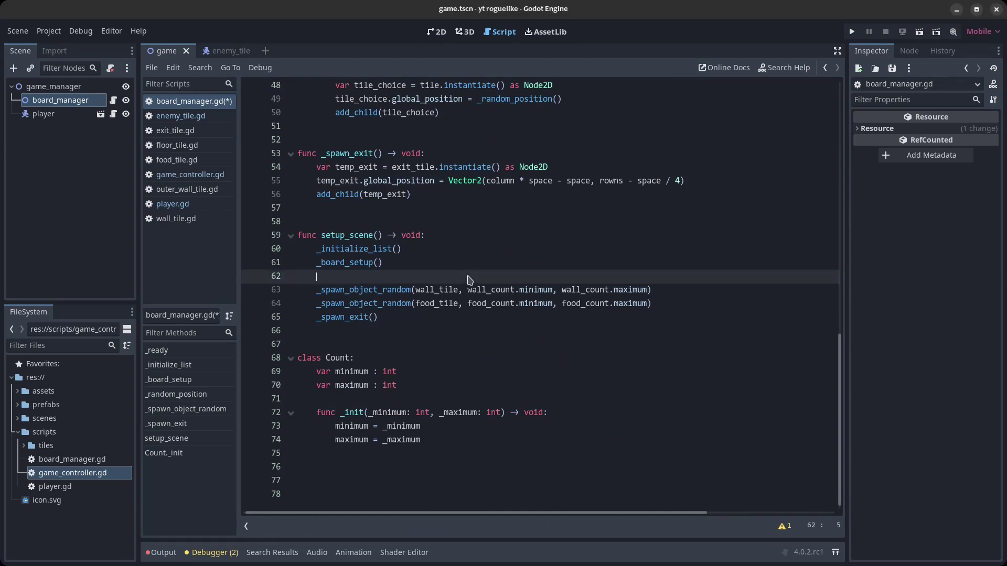
{"action": "key", "text": "Return"}
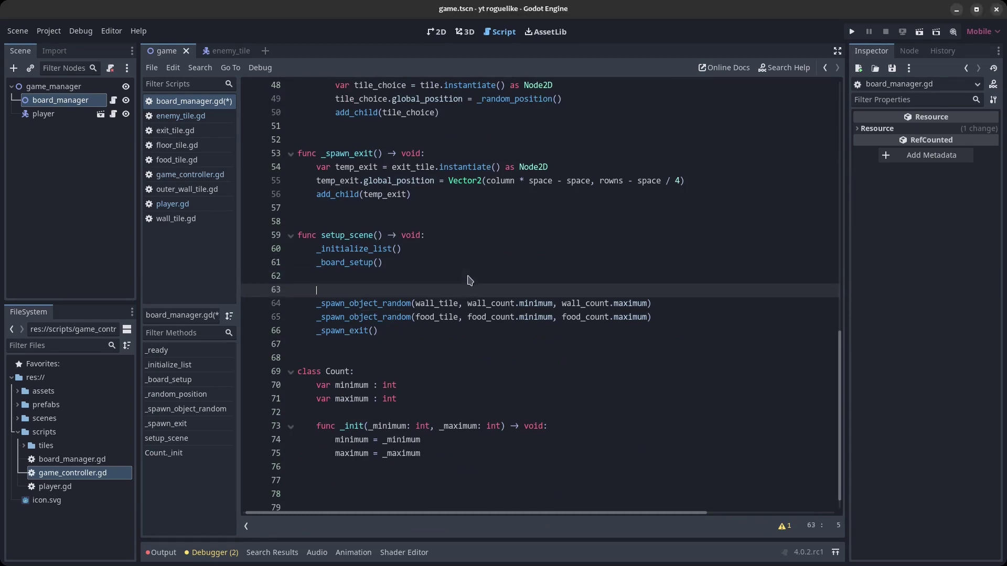
{"action": "type", "text": "varenemy_count = 1"}
Below enemy_count, start a _spawn_object_random call with enemy_tile as first argument
{"action": "key", "text": "Return"}
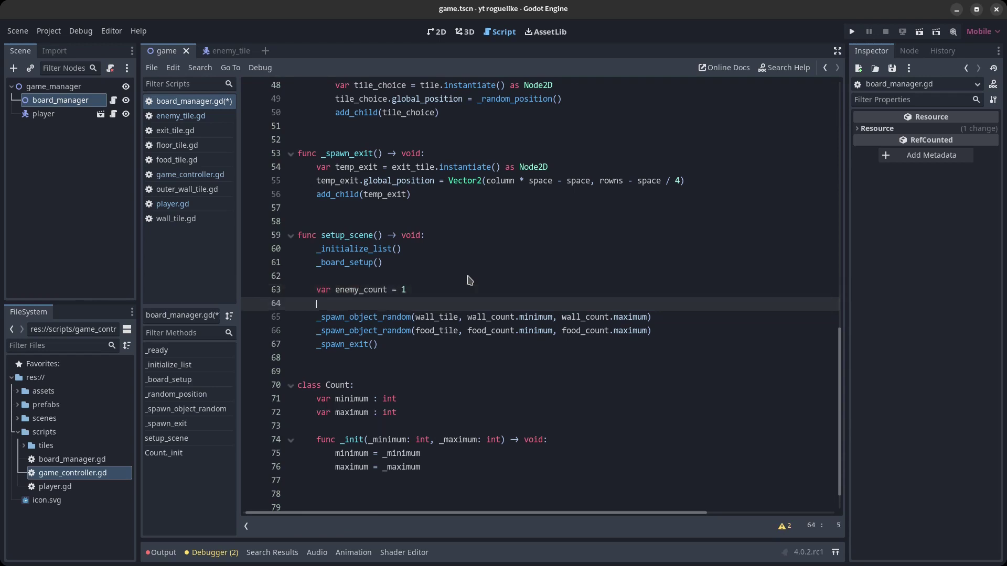
{"action": "type", "text": "spa"}
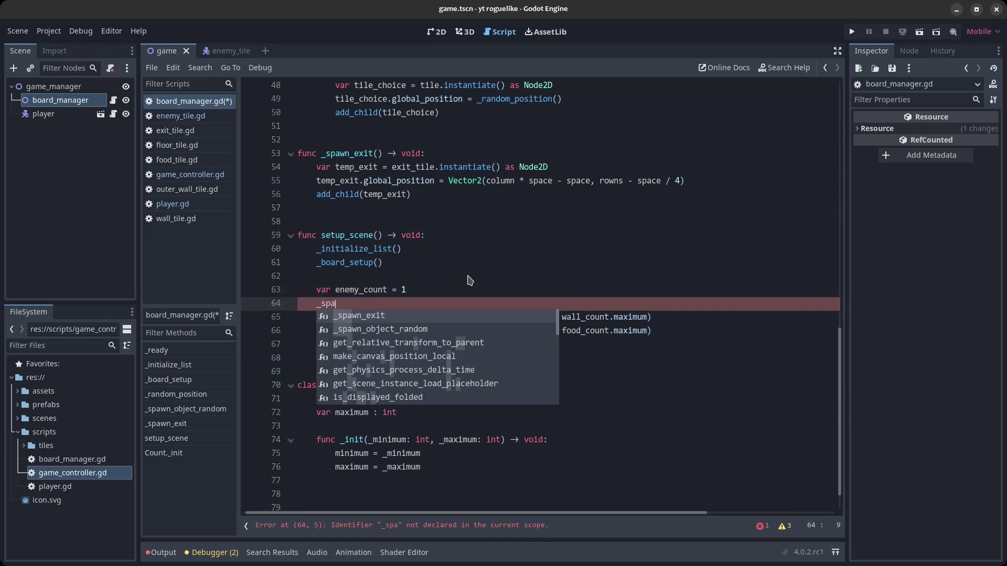
{"action": "type", "text": "wne"}
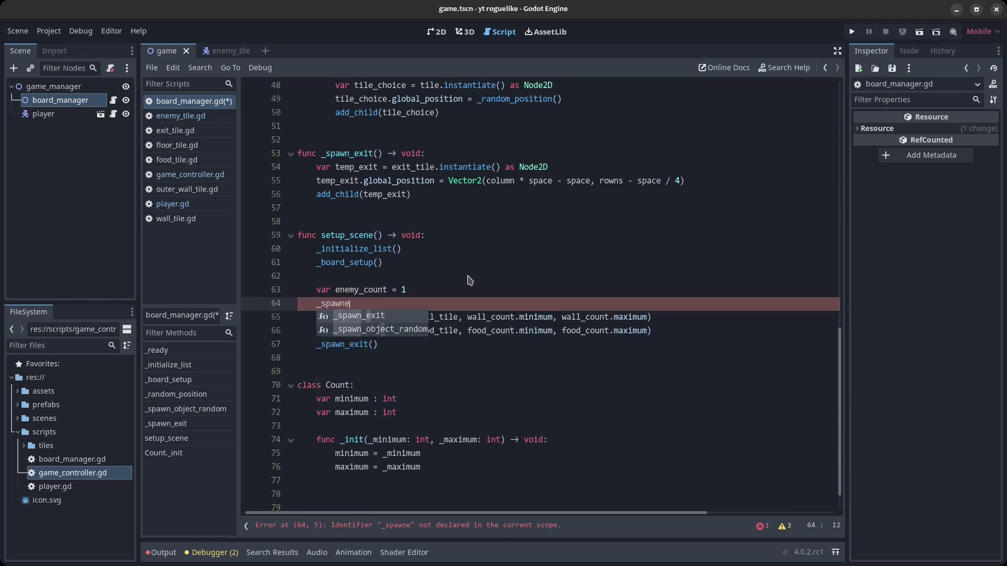
{"action": "key", "text": "Down"}
{"action": "key", "text": "Return"}
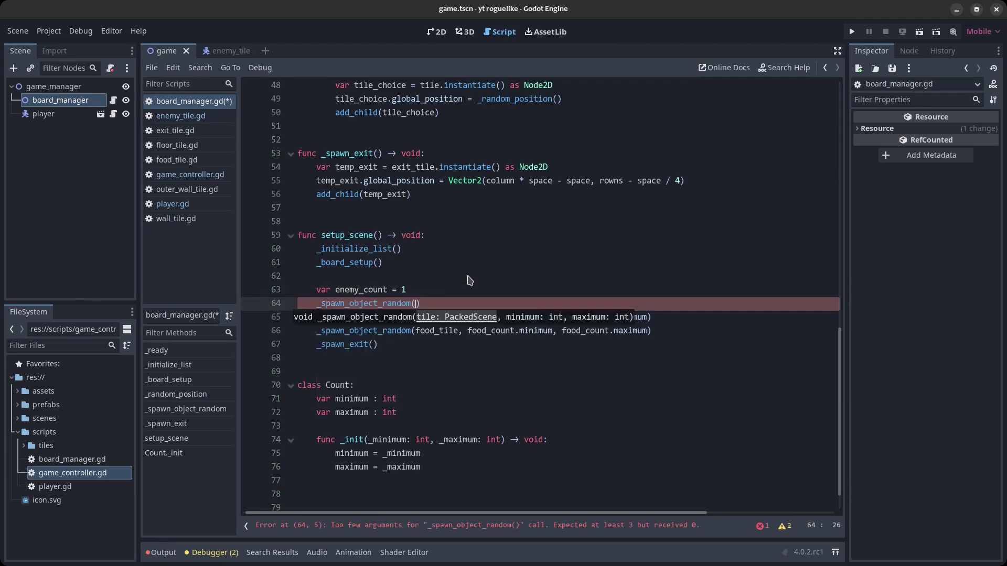
{"action": "key", "text": "BackSpace"}
Pass enemy_count as the second and third arguments and save board_manager.gd
{"action": "key", "text": "BackSpace"}
{"action": "type", "text": "enem"}
{"action": "key", "text": "Down"}
{"action": "key", "text": "Return"}
{"action": "type", "text": ", enem"}
{"action": "key", "text": "Return"}
{"action": "type", "text": "."}
{"action": "key", "text": "BackSpace"}
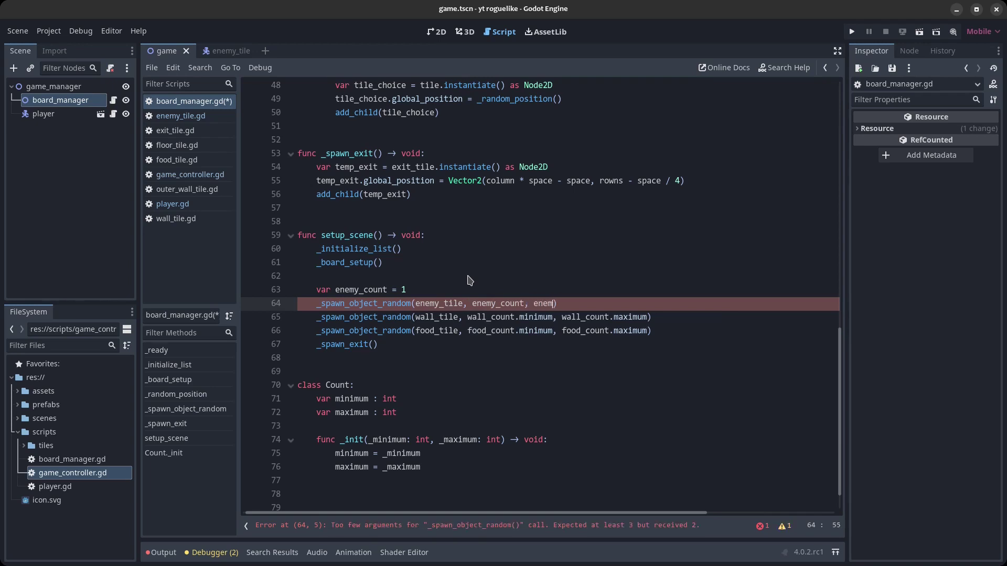
{"action": "key", "text": "Return"}
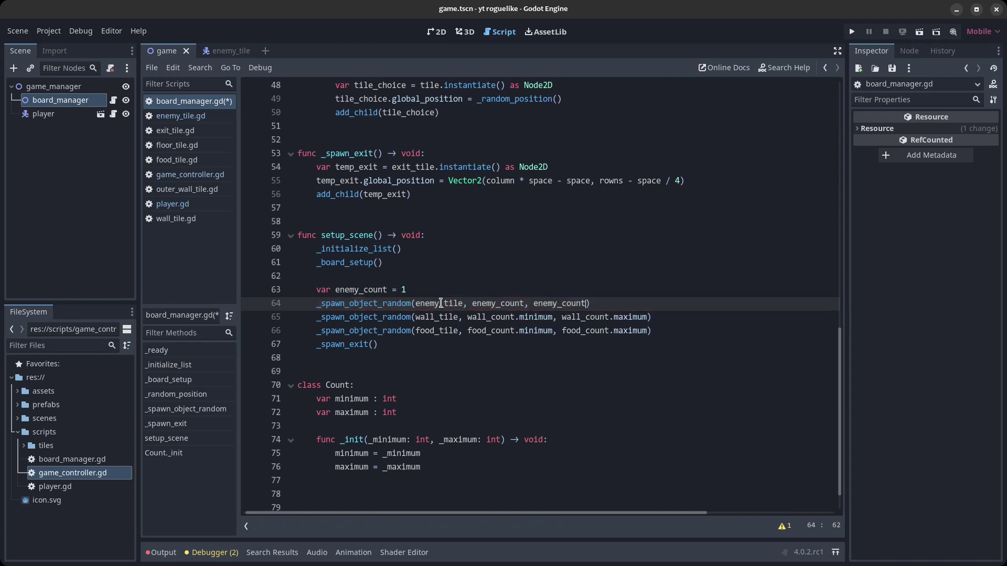
{"action": "key", "text": "ctrl+s"}
{"action": "left_click", "coordinate": [608, 299]}
{"action": "scroll", "coordinate": [608, 299], "scroll_direction": "down", "scroll_amount": 1}
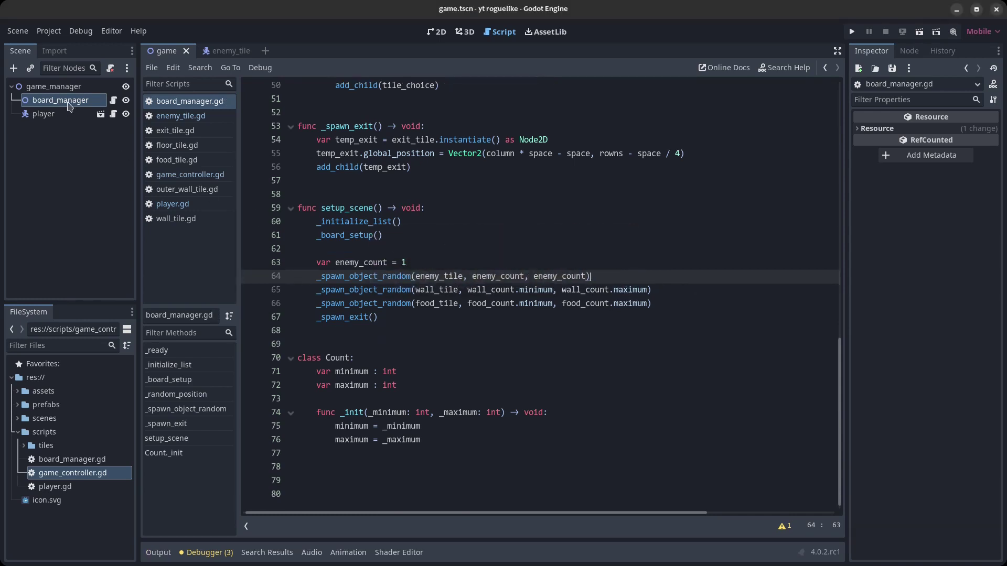
Assign prefabs/tiles/enemy_tile.tscn to board_manager's Enemy Tile export and run the project
{"action": "left_click", "coordinate": [70, 104]}
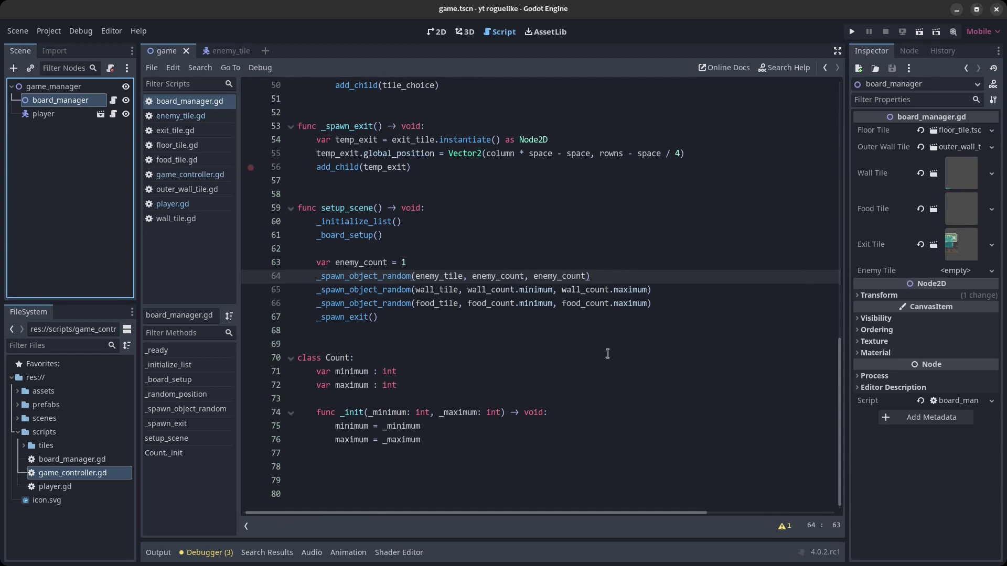
{"action": "left_click", "coordinate": [18, 406]}
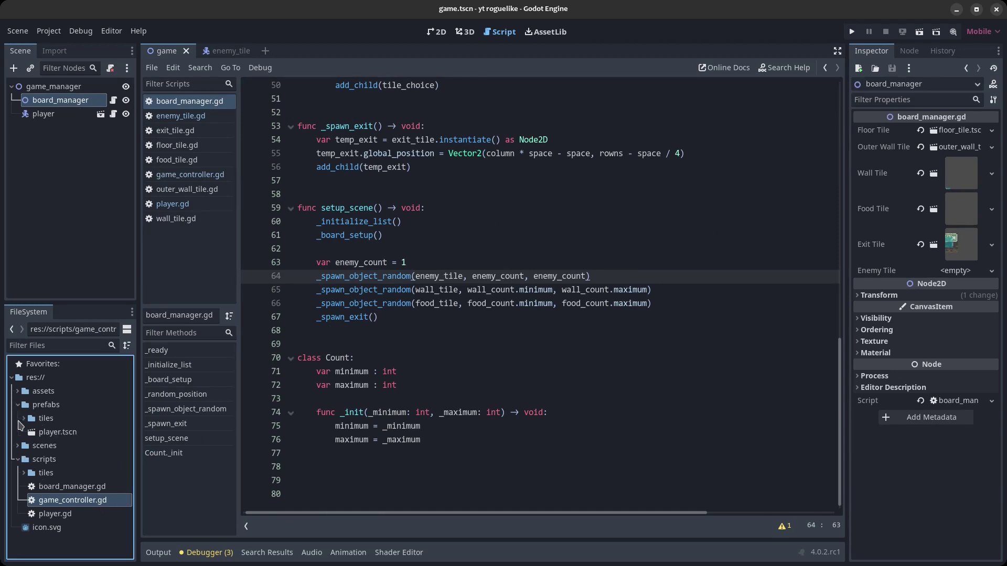
{"action": "left_click", "coordinate": [25, 419]}
{"action": "left_click_drag", "start_coordinate": [46, 436], "coordinate": [964, 271]}
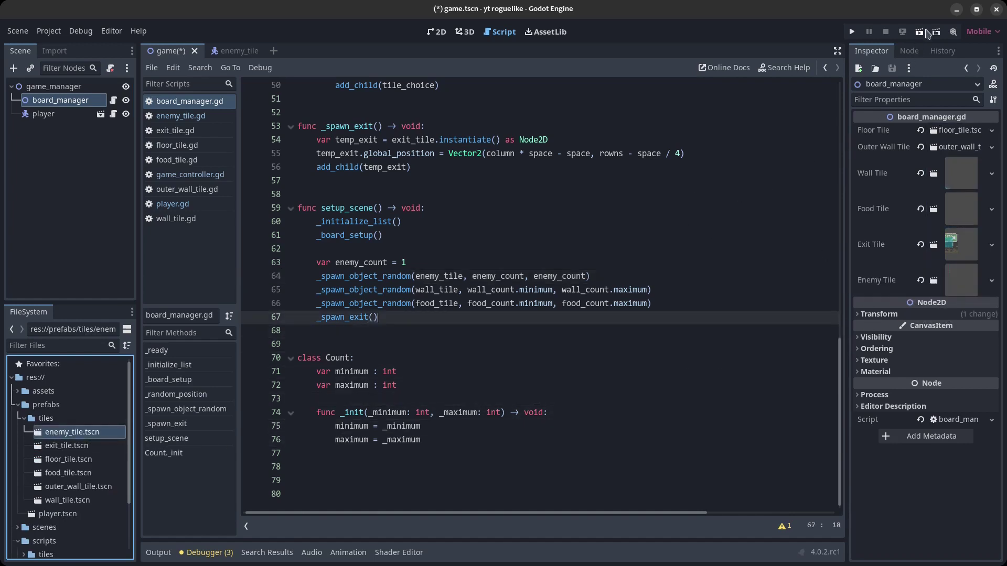
{"action": "left_click", "coordinate": [920, 36]}
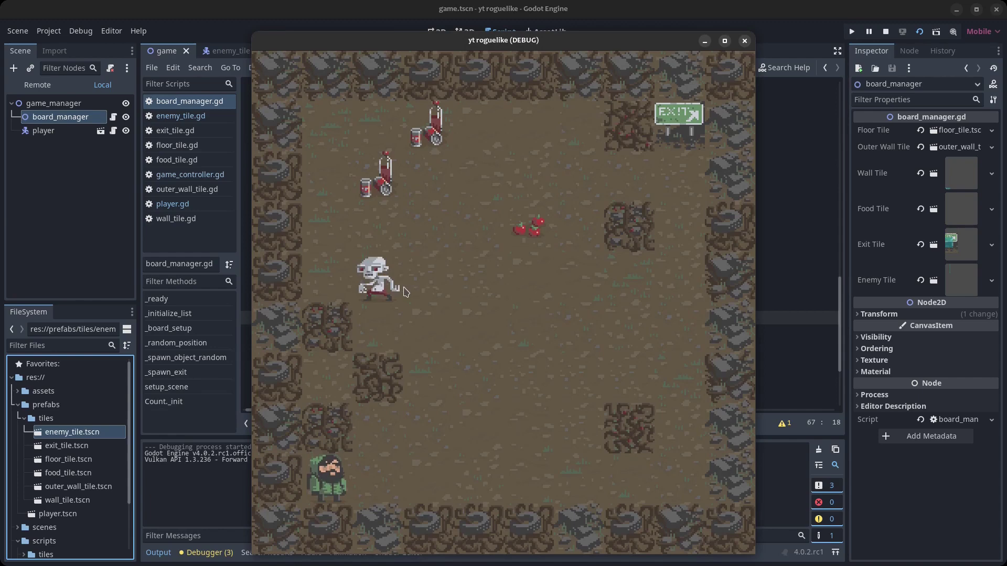
Stop and rerun the game, close it, and return to line 63's enemy_count value
{"action": "key", "text": "F8"}
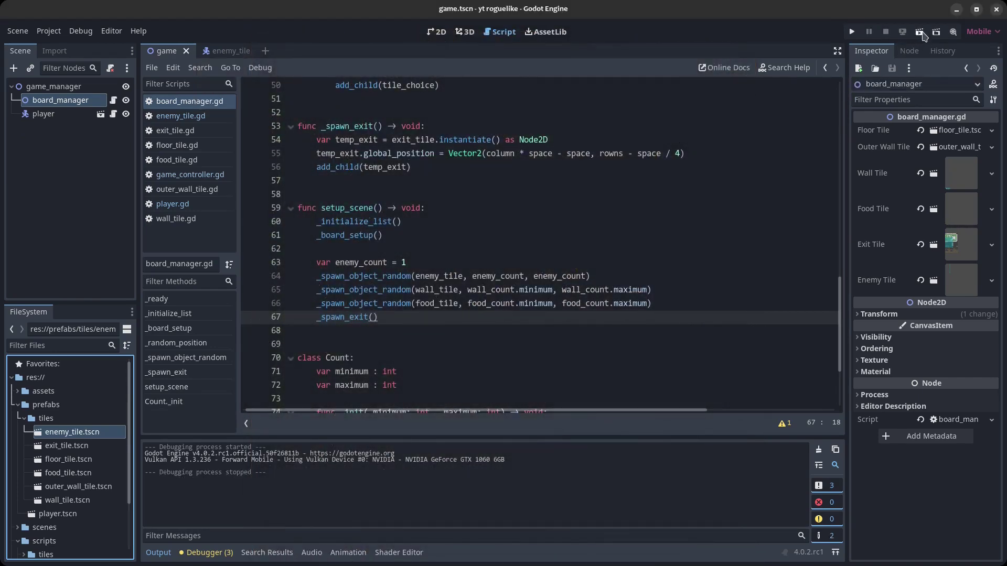
{"action": "key", "text": "F5"}
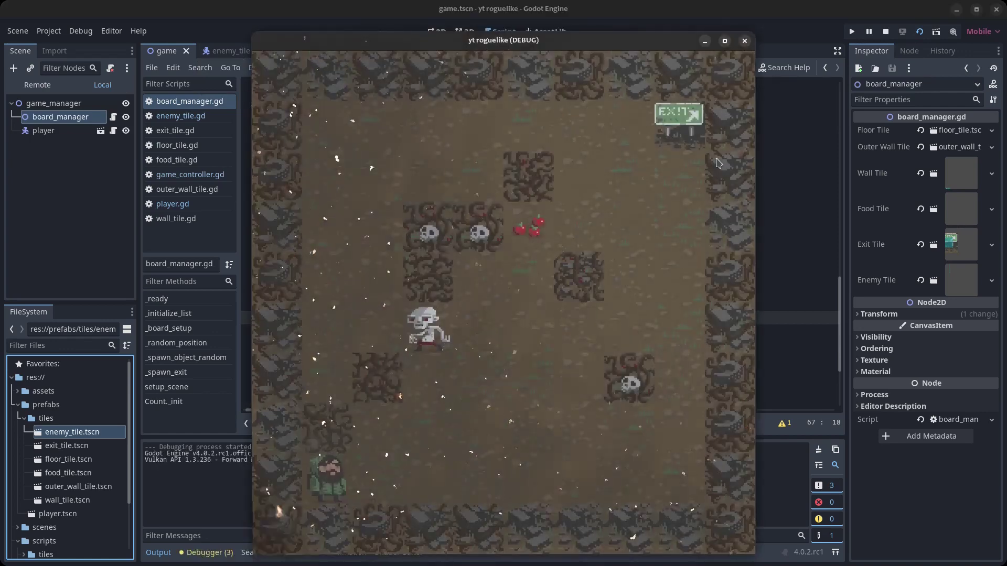
{"action": "left_click", "coordinate": [744, 41]}
{"action": "scroll", "coordinate": [484, 290], "scroll_direction": "up", "scroll_amount": 2}
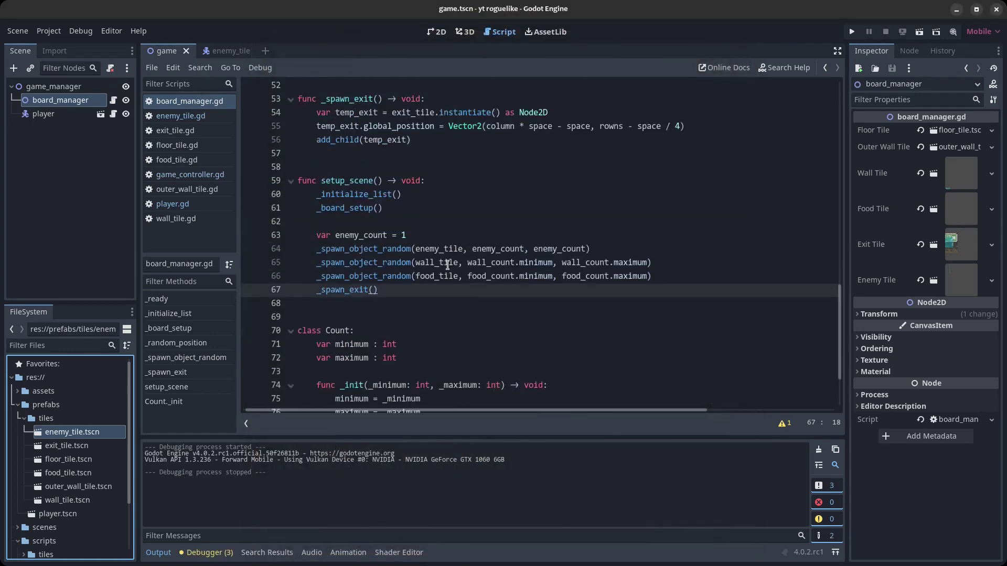
{"action": "left_click", "coordinate": [407, 235]}
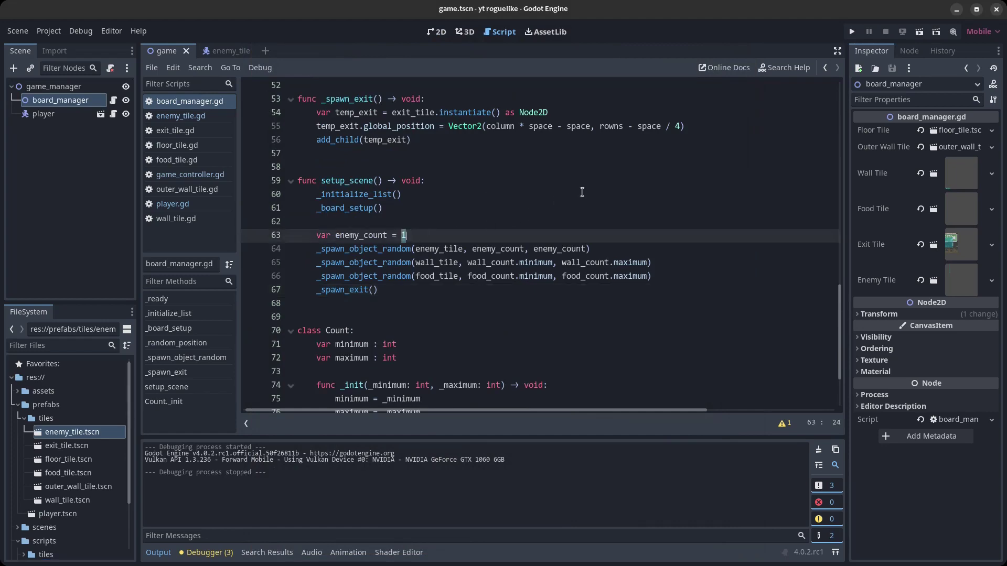
{"action": "type", "text": "2"}
Launch the game, close it, and relaunch it to test the board
{"action": "left_click", "coordinate": [920, 33]}
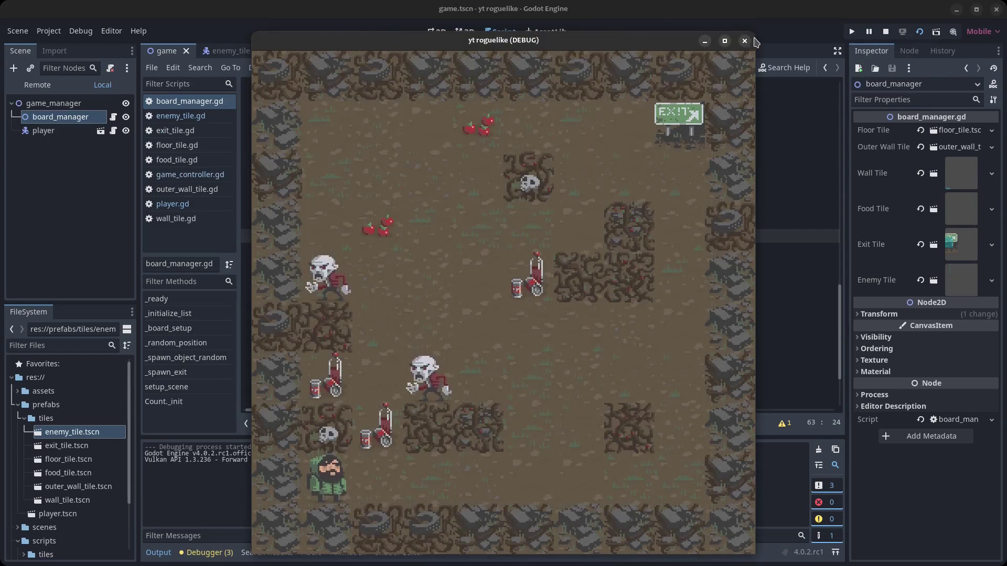
{"action": "left_click", "coordinate": [744, 40]}
{"action": "left_click", "coordinate": [919, 32]}
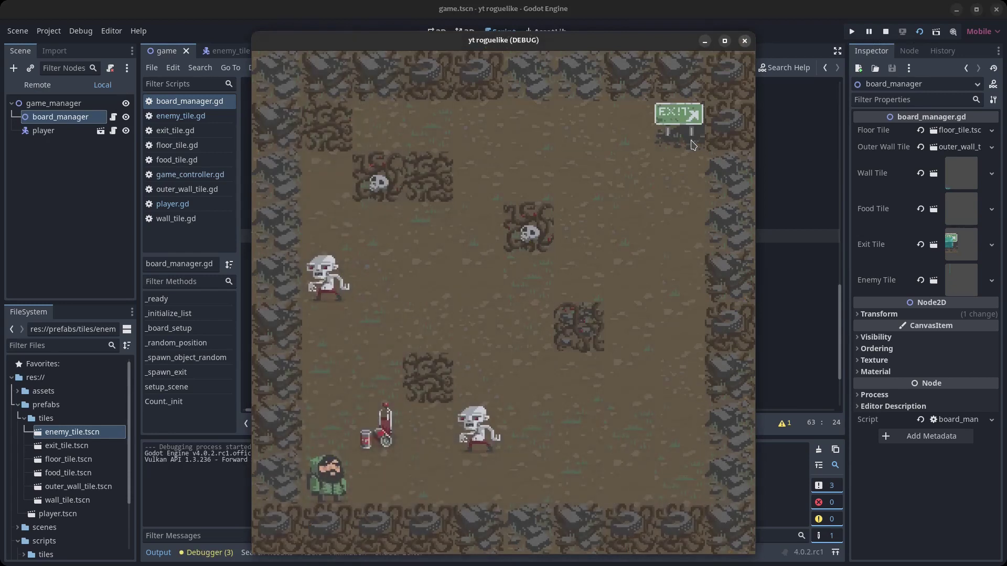
Collect the food, break through the wall above, and kill the skeleton
{"action": "key", "text": "Up"}
{"action": "key", "text": "Right"}
{"action": "key", "text": "Right"}
{"action": "key", "text": "Right"}
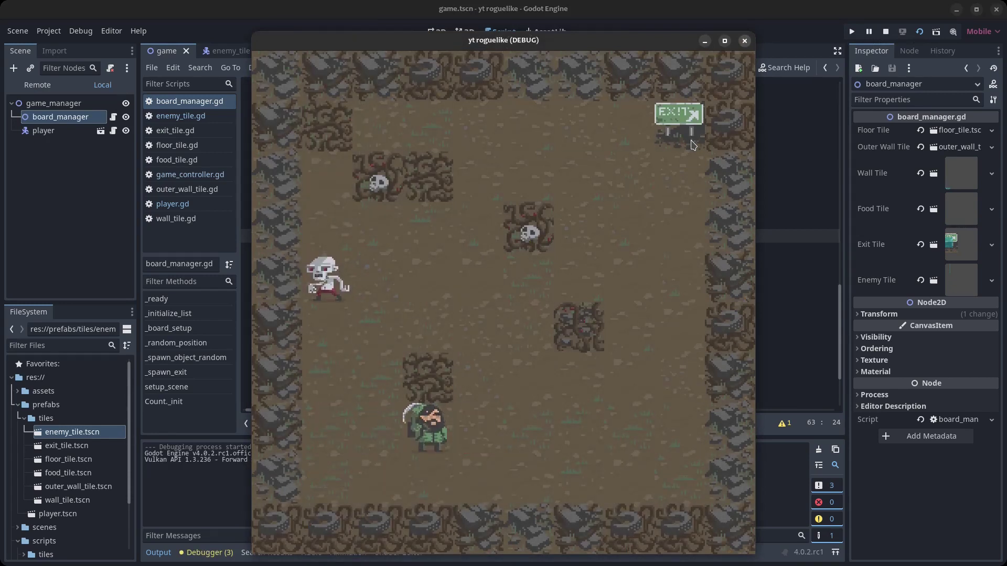
{"action": "key", "text": "Up"}
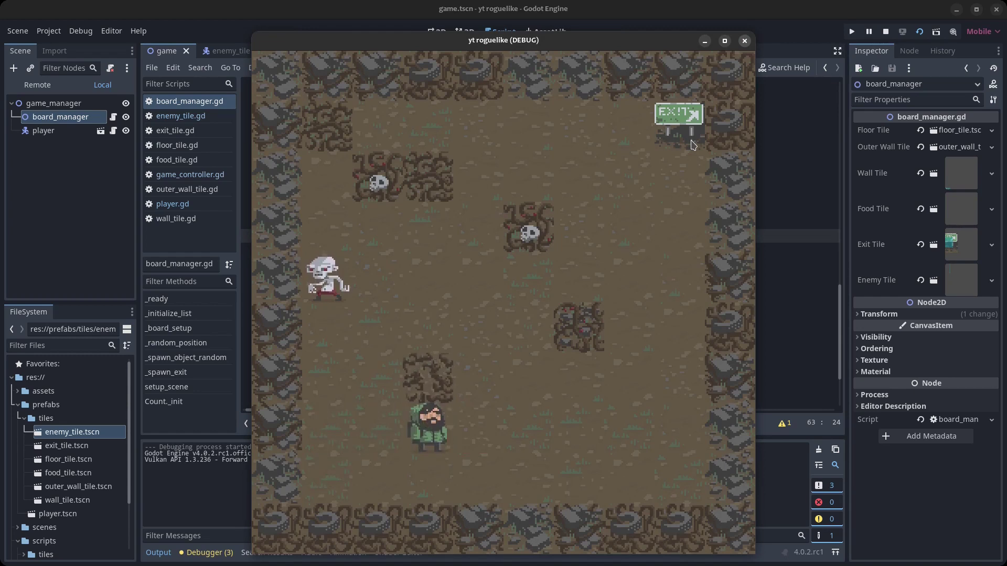
{"action": "key", "text": "Up"}
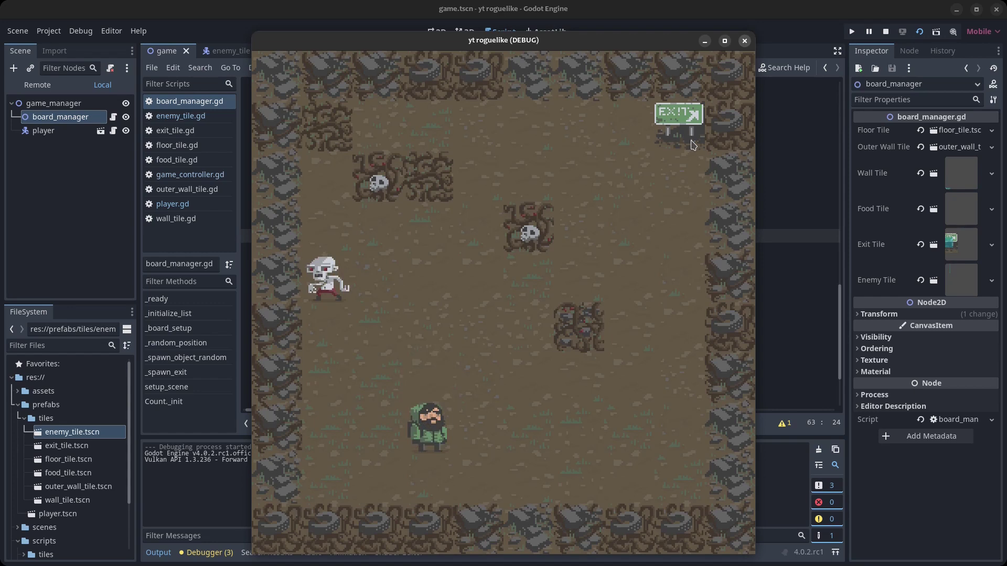
{"action": "key", "text": "Up"}
{"action": "key", "text": "Up"}
{"action": "key", "text": "Up"}
{"action": "key", "text": "Left"}
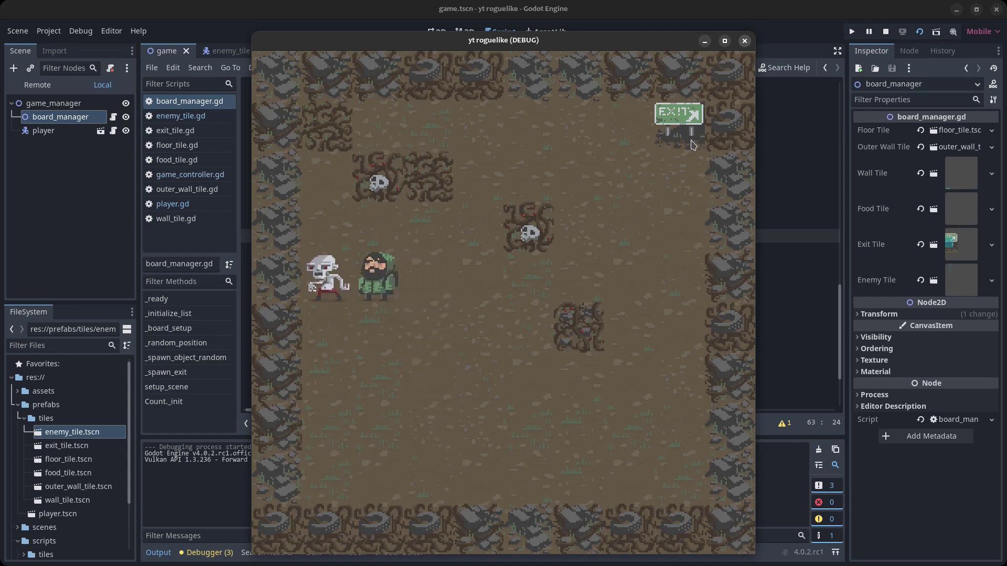
{"action": "key", "text": "Left"}
{"action": "key", "text": "Right"}
{"action": "key", "text": "Right"}
{"action": "key", "text": "Right"}
{"action": "key", "text": "Right"}
{"action": "key", "text": "Right"}
{"action": "key", "text": "Right"}
{"action": "key", "text": "Up"}
{"action": "key", "text": "Up"}
{"action": "key", "text": "Up"}
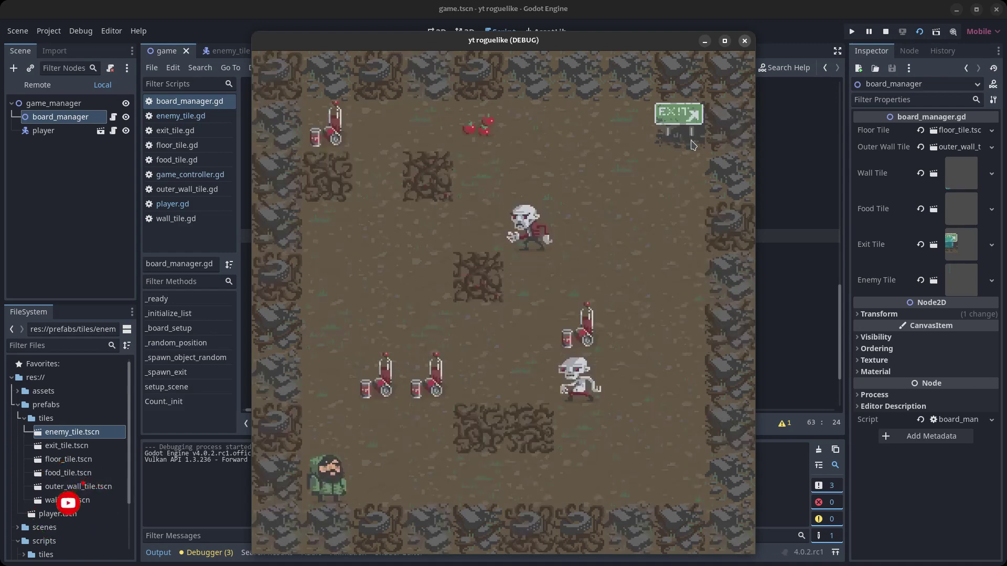
Grab the food, kill the enemy above, and walk to the EXIT sign
{"action": "key", "text": "Up"}
{"action": "key", "text": "Up"}
{"action": "key", "text": "Right"}
{"action": "key", "text": "Right"}
{"action": "key", "text": "Right"}
{"action": "key", "text": "Right"}
{"action": "key", "text": "Right"}
{"action": "key", "text": "Right"}
{"action": "key", "text": "Up"}
{"action": "key", "text": "Up"}
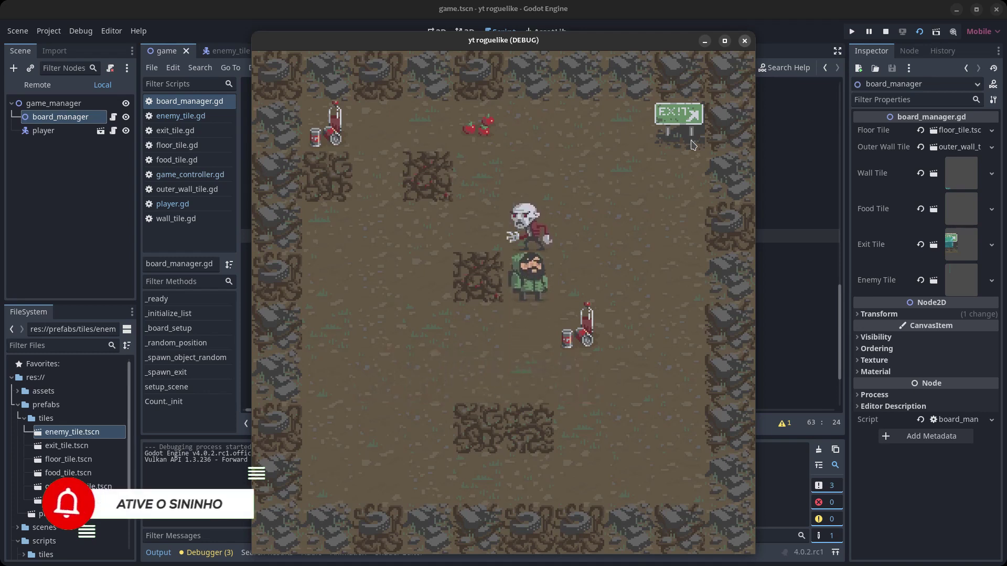
{"action": "key", "text": "Up"}
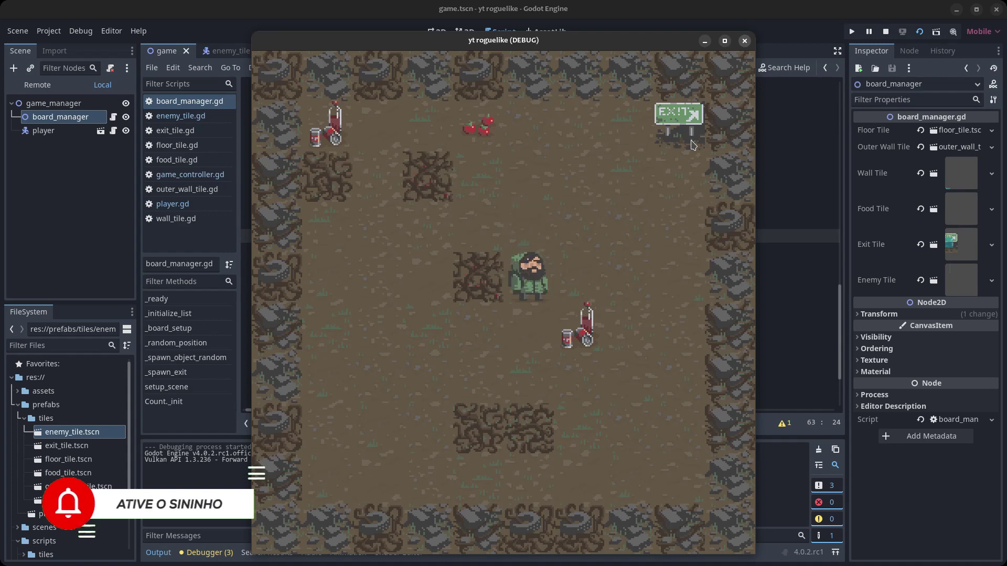
{"action": "key", "text": "Up"}
{"action": "key", "text": "Up"}
{"action": "key", "text": "Up"}
{"action": "key", "text": "Right"}
{"action": "key", "text": "Right"}
{"action": "key", "text": "Right"}
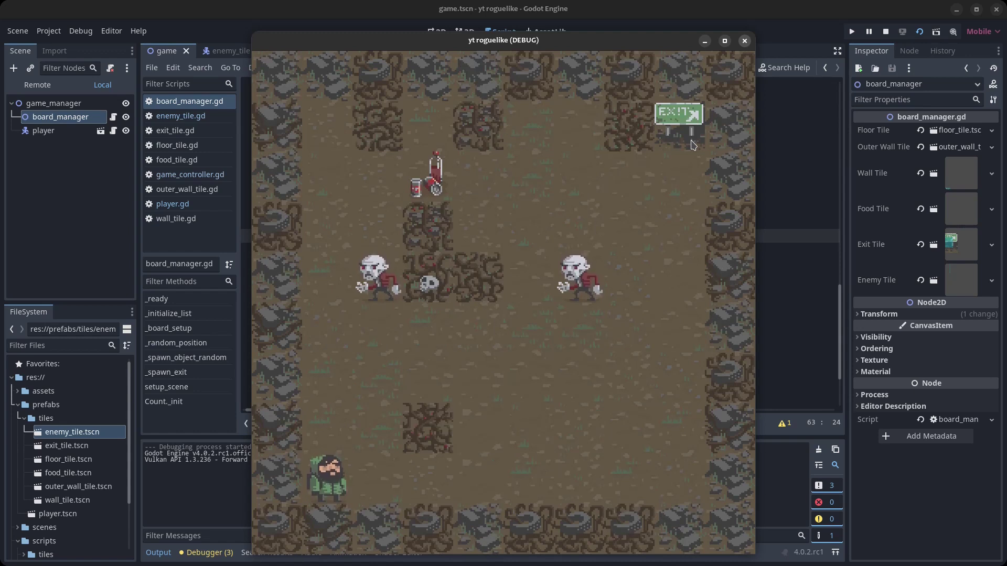
On the new board, attack the skeleton, kill the zombie, and head up-right to the exit
{"action": "key", "text": "Up"}
{"action": "key", "text": "Up"}
{"action": "key", "text": "Right"}
{"action": "key", "text": "Up"}
{"action": "key", "text": "Up"}
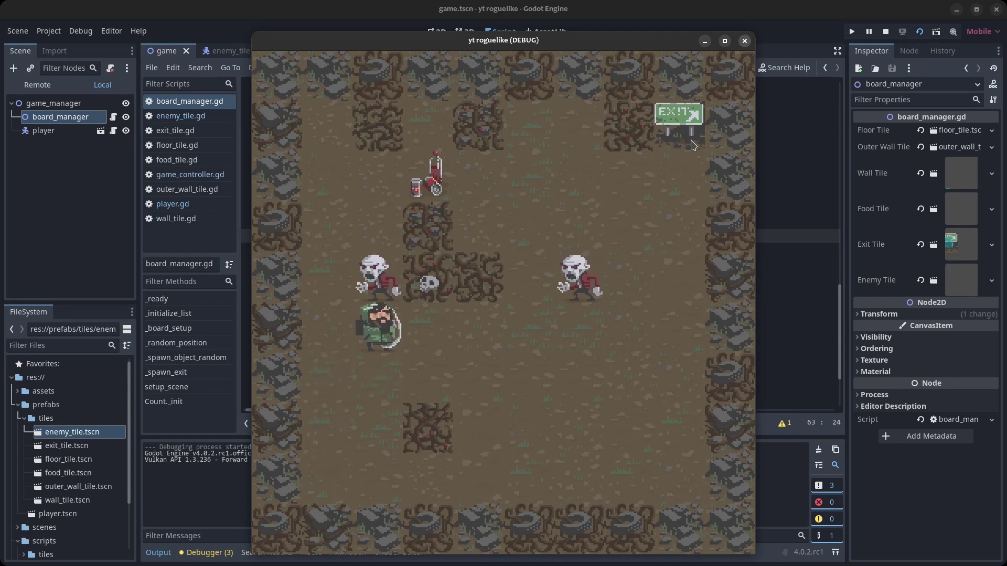
{"action": "key", "text": "Up"}
{"action": "key", "text": "Right"}
{"action": "key", "text": "Right"}
{"action": "key", "text": "Right"}
{"action": "key", "text": "Right"}
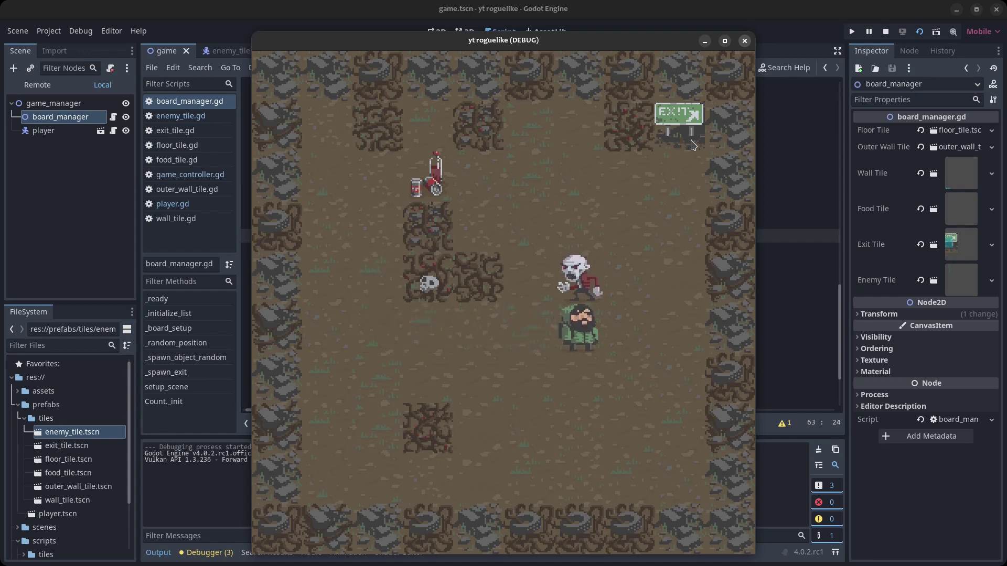
{"action": "key", "text": "Up"}
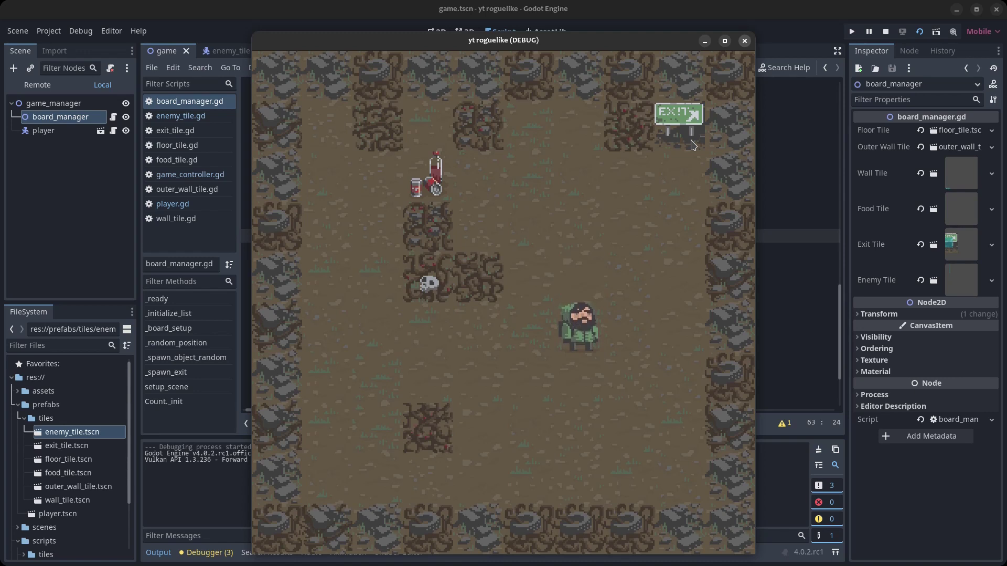
{"action": "key", "text": "Up"}
{"action": "key", "text": "Up"}
{"action": "key", "text": "Right"}
{"action": "key", "text": "Right"}
{"action": "key", "text": "Up"}
{"action": "key", "text": "Up"}
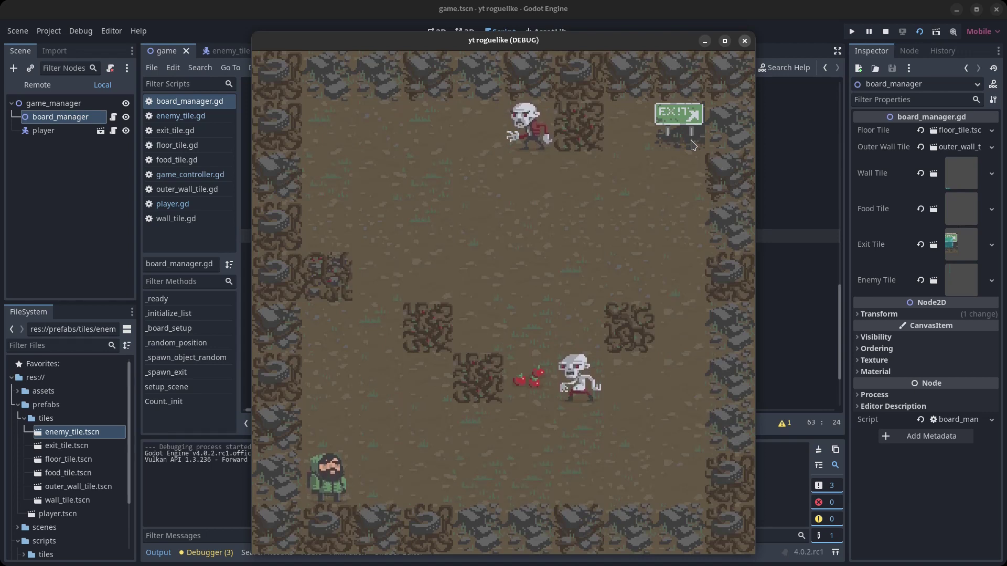
Move right along the bottom row and attack the skeleton until it dies
{"action": "key", "text": "Right"}
{"action": "key", "text": "Right"}
{"action": "key", "text": "Right"}
{"action": "key", "text": "Right"}
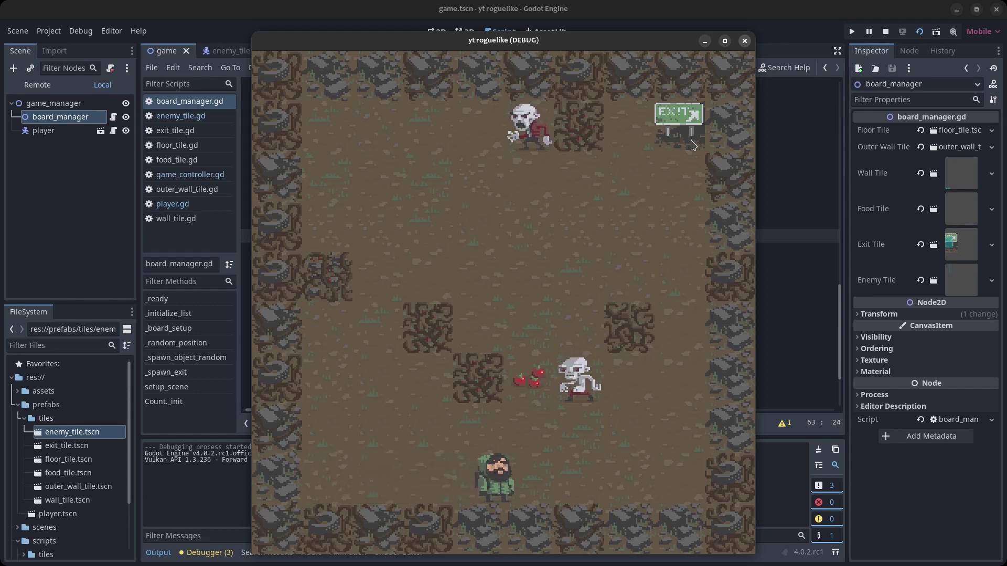
{"action": "key", "text": "Right"}
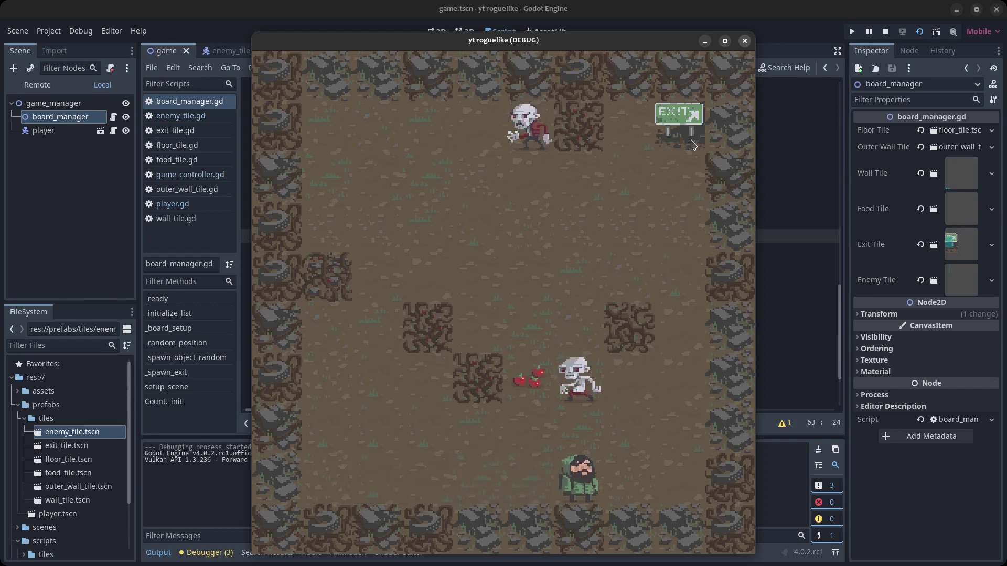
{"action": "key", "text": "Up"}
{"action": "key", "text": "Up"}
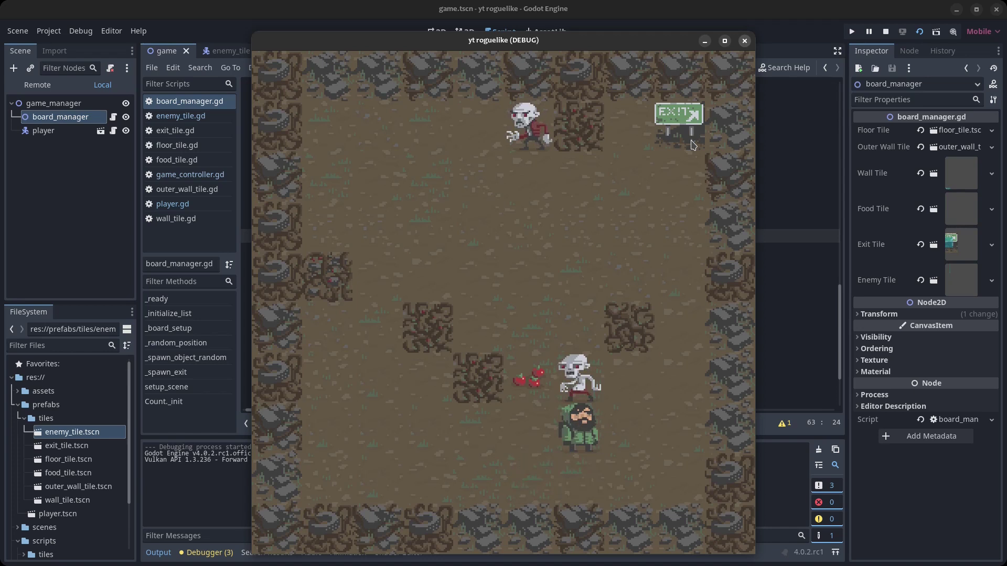
{"action": "key", "text": "Up"}
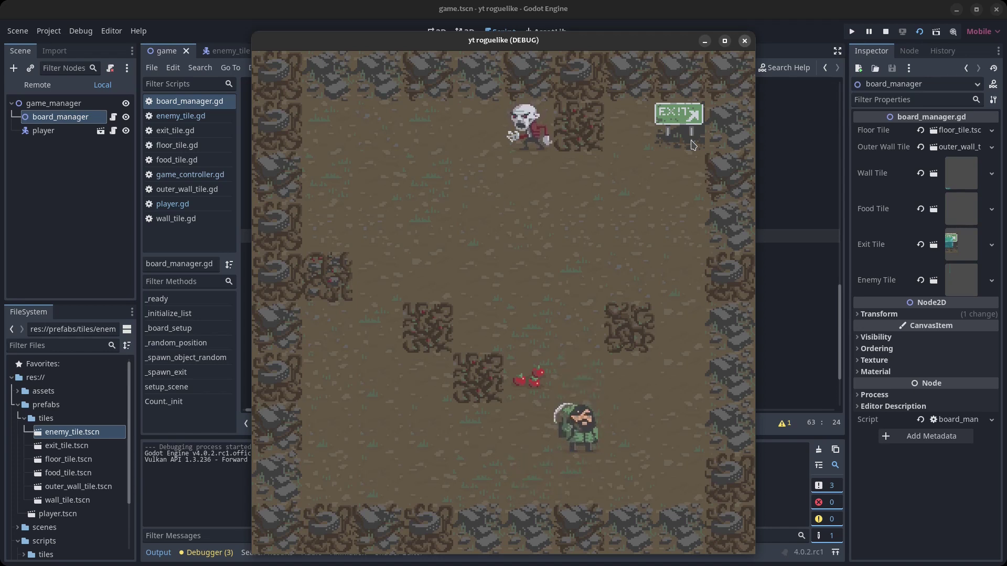
Walk up around the walls, break the wall above, and head for the EXIT tile
{"action": "key", "text": "Up"}
{"action": "key", "text": "Up"}
{"action": "key", "text": "Up"}
{"action": "key", "text": "Left"}
{"action": "key", "text": "Up"}
{"action": "key", "text": "Up"}
{"action": "key", "text": "Up"}
{"action": "key", "text": "Up"}
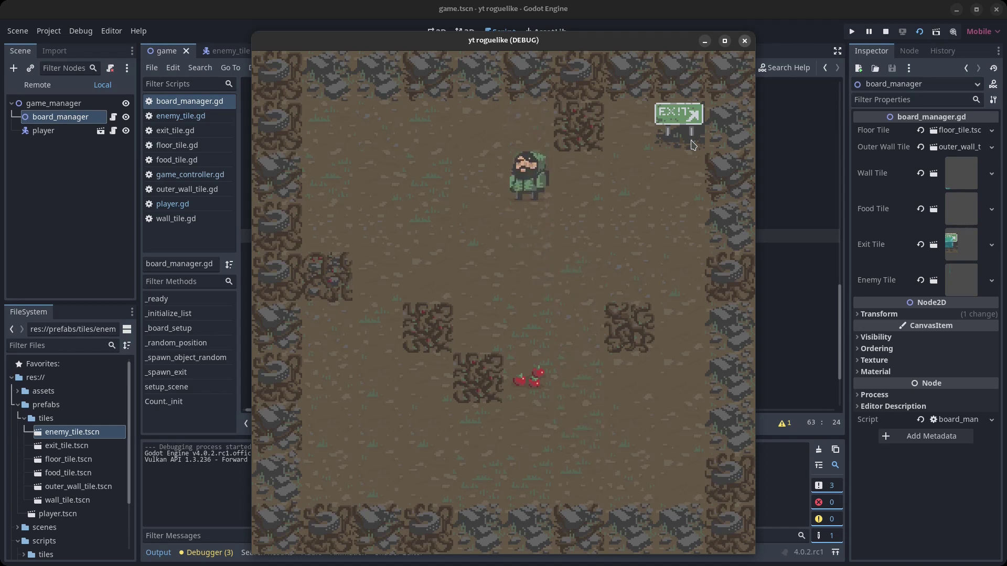
{"action": "key", "text": "Right"}
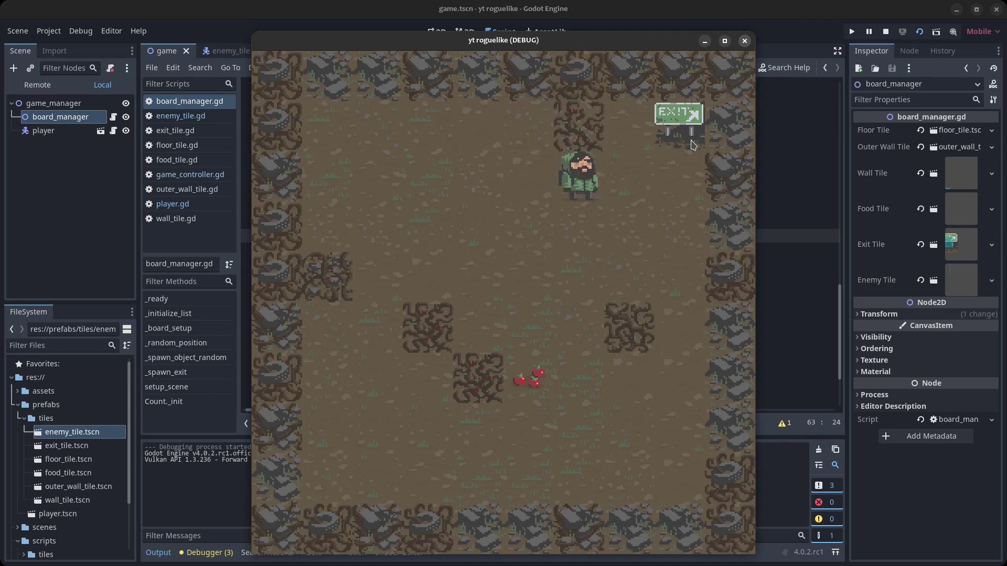
{"action": "key", "text": "Up"}
{"action": "key", "text": "Up"}
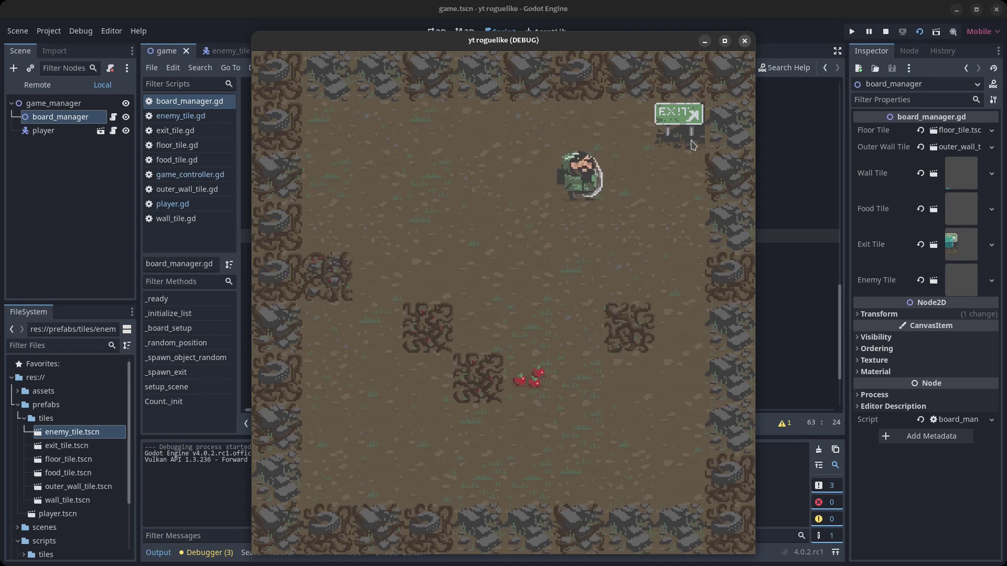
{"action": "key", "text": "Up"}
{"action": "key", "text": "Right"}
{"action": "key", "text": "Right"}
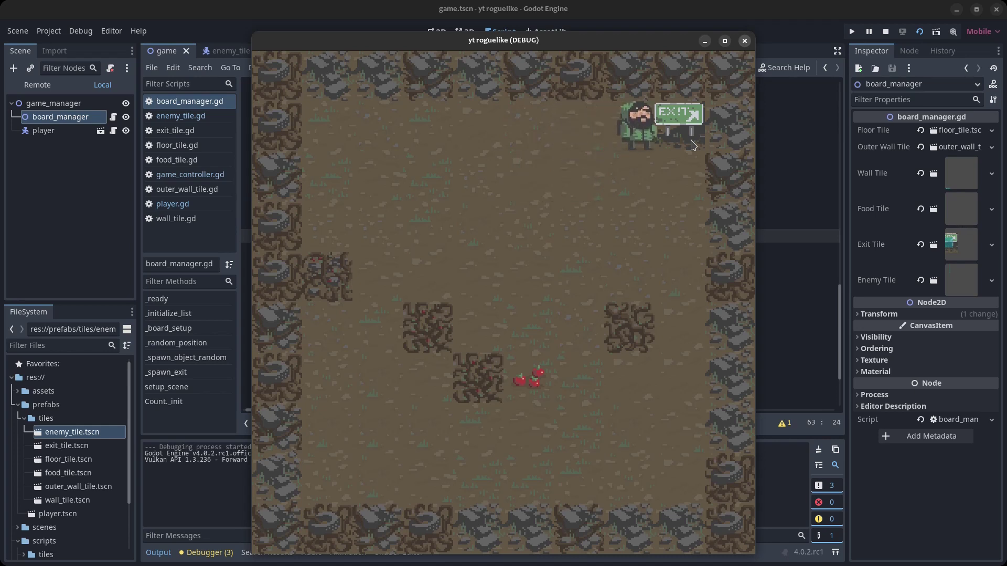